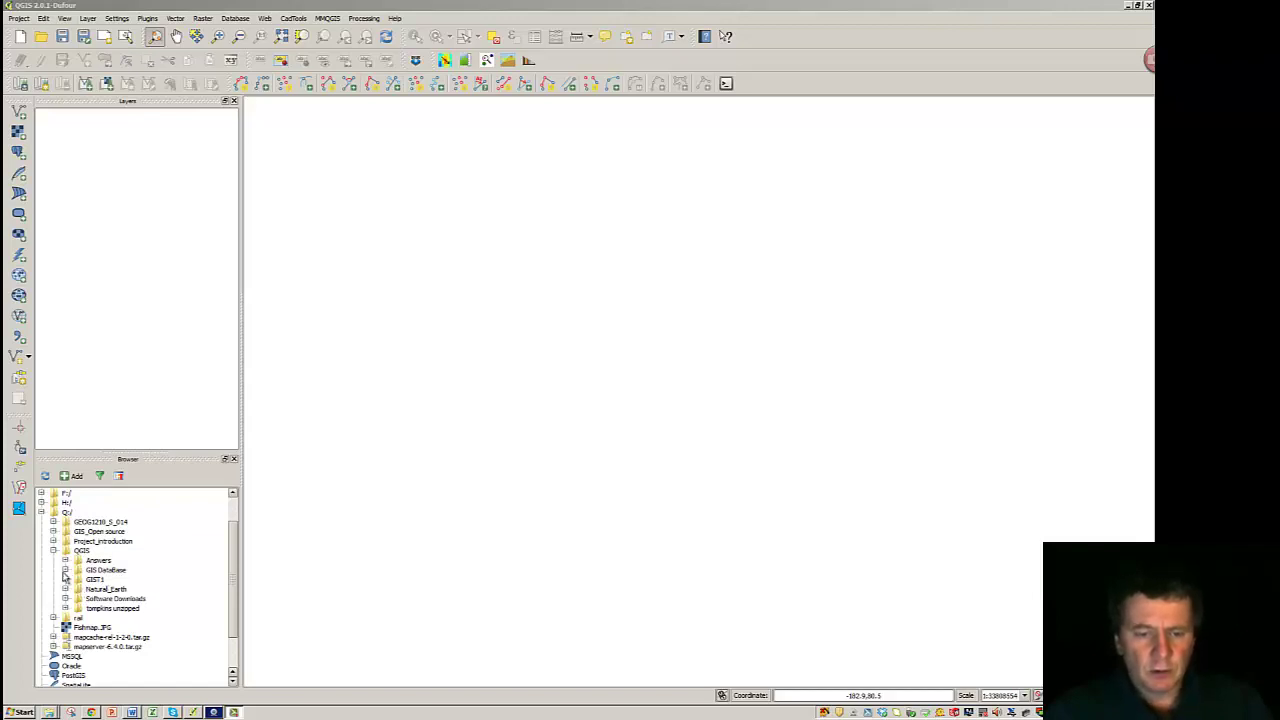
# Expand GIS DataBase > qgis_sample_data > shapefiles and bring up the context menu for alaska.shp
pyautogui.click(65, 570)
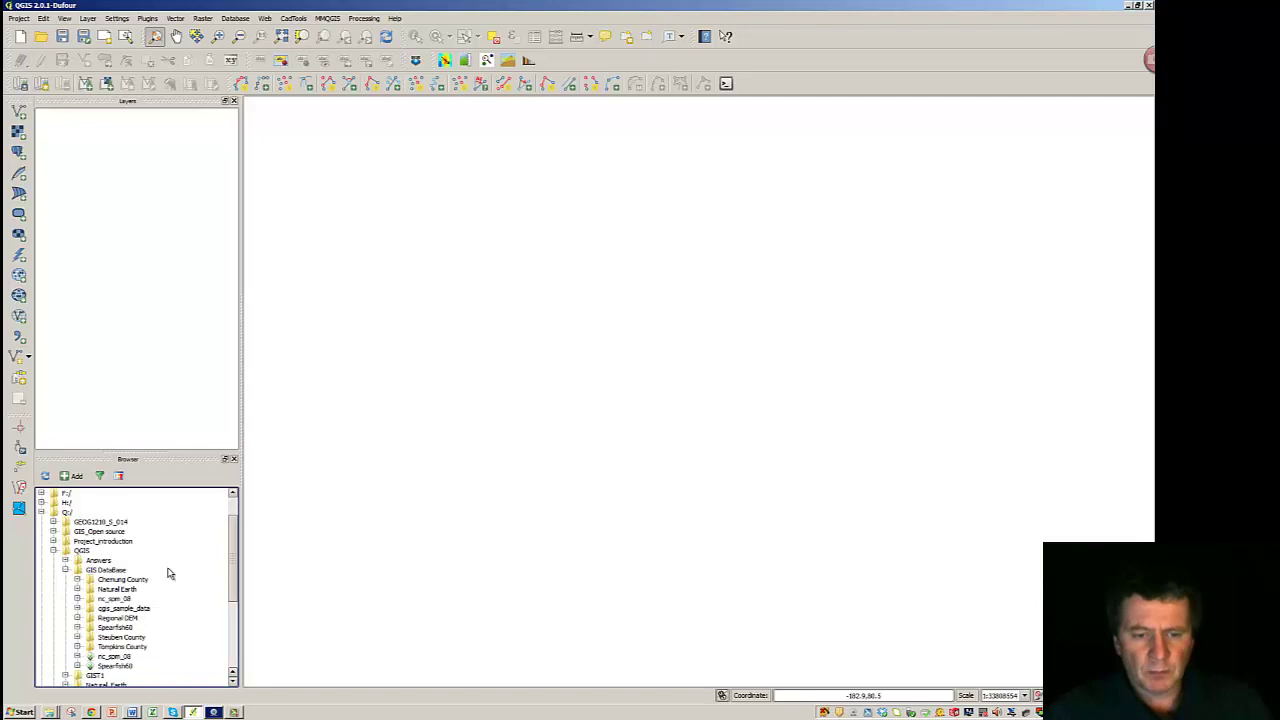
pyautogui.click(77, 608)
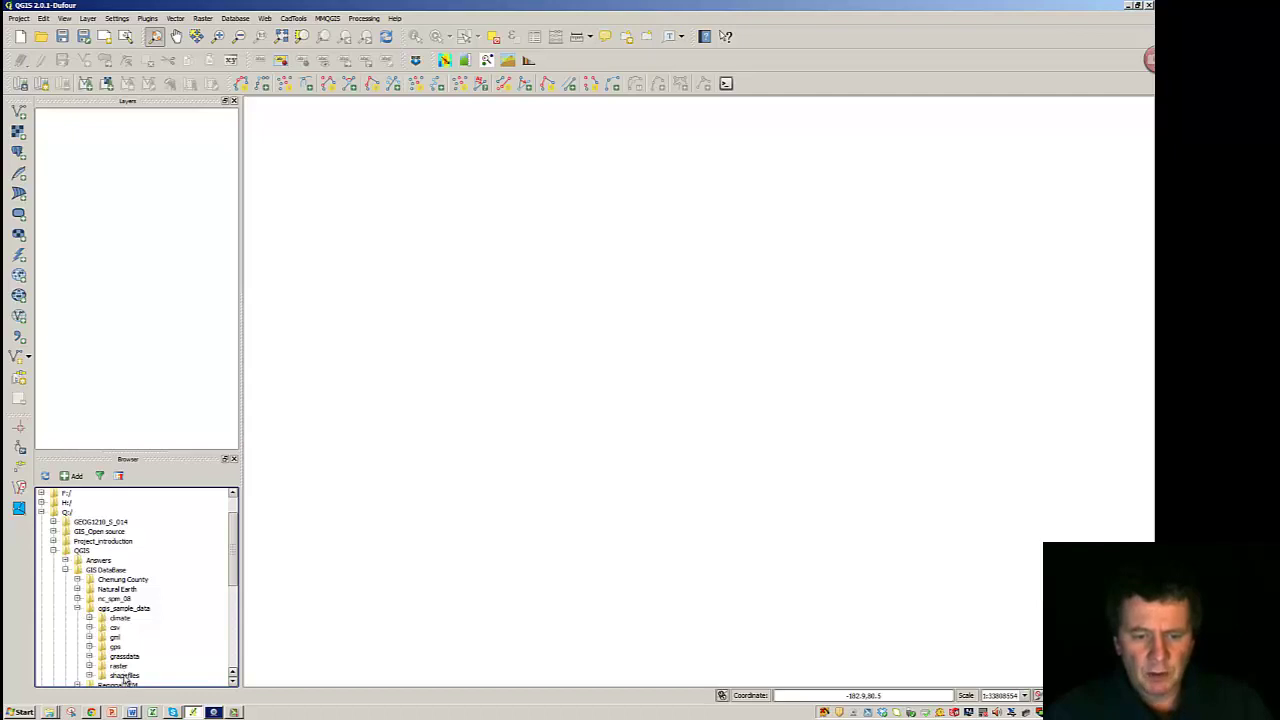
pyautogui.scroll(-3, 233, 577)
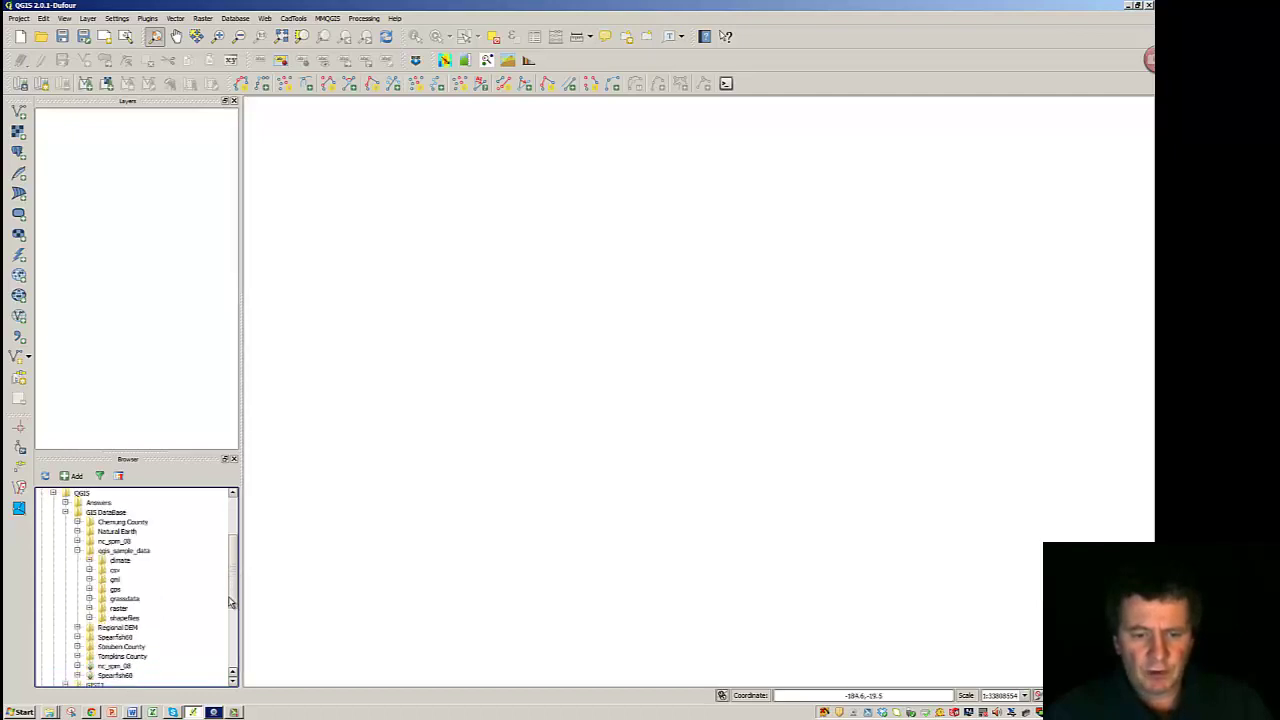
pyautogui.click(89, 599)
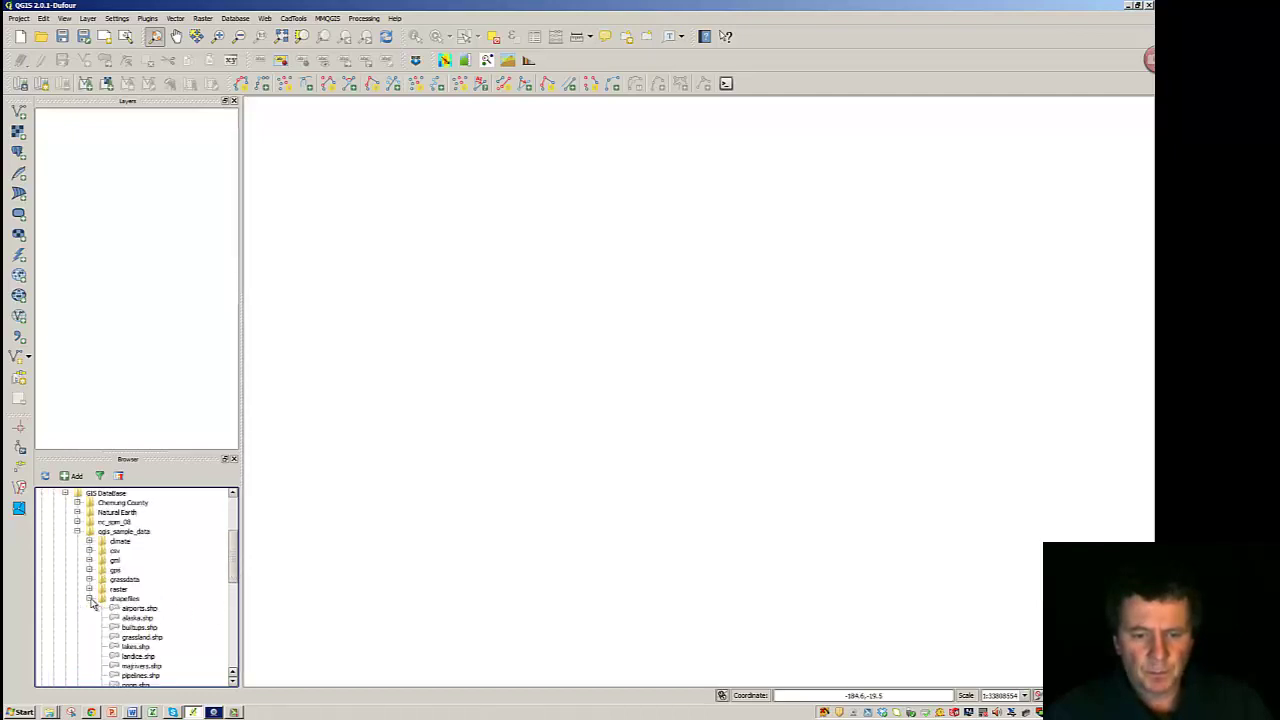
pyautogui.click(130, 619)
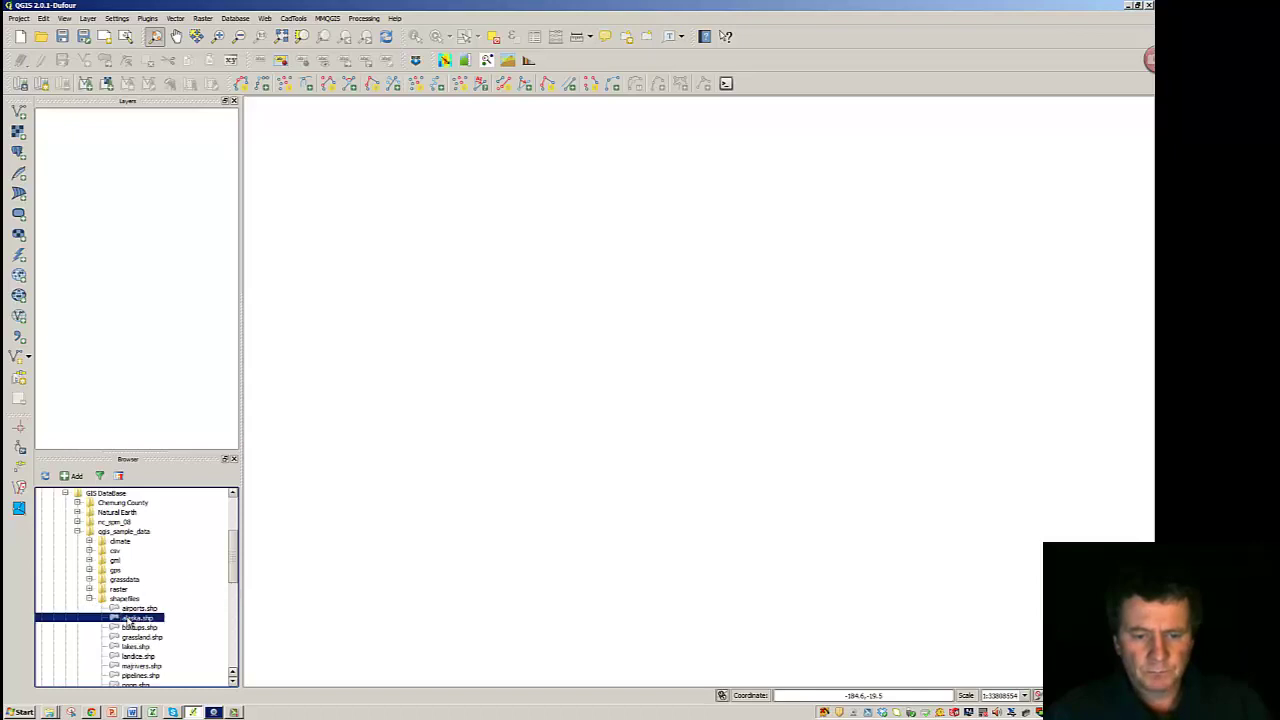
pyautogui.rightClick(140, 620)
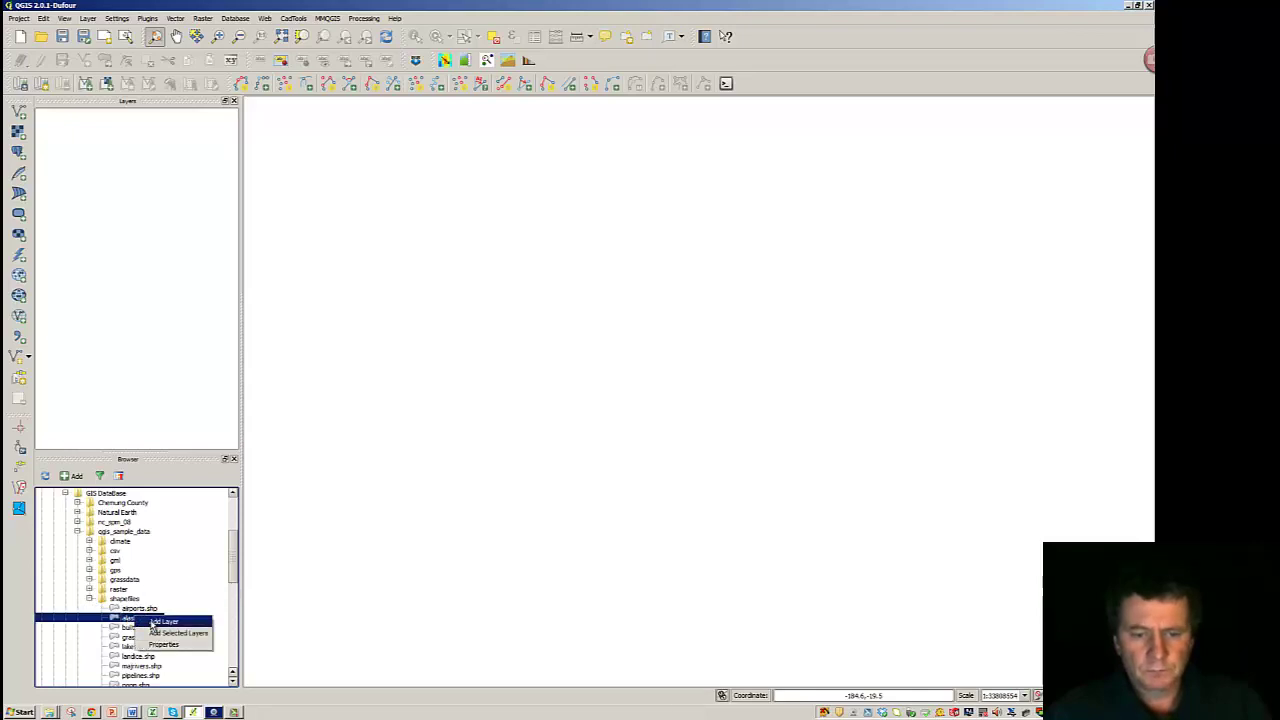
# Add alaska.shp as a layer and save the project as Alaska_for_print_1 in Answers\Assignment9-2
pyautogui.click(160, 622)
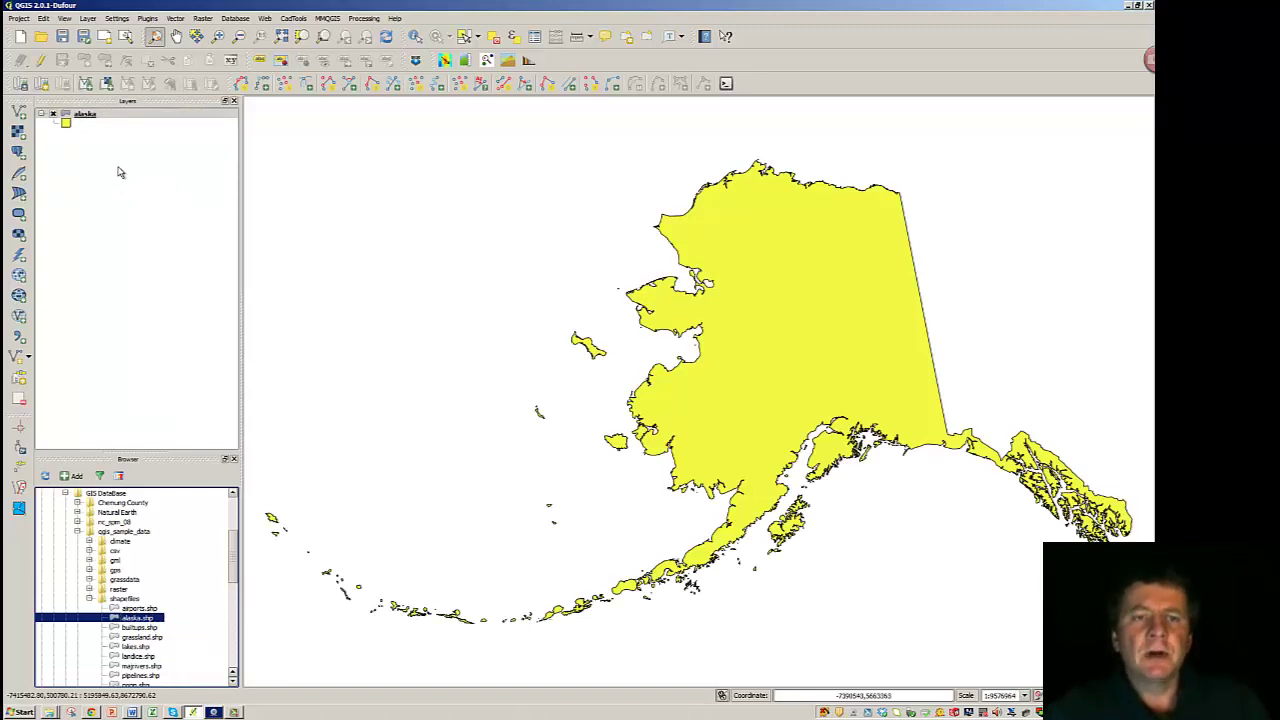
pyautogui.click(19, 20)
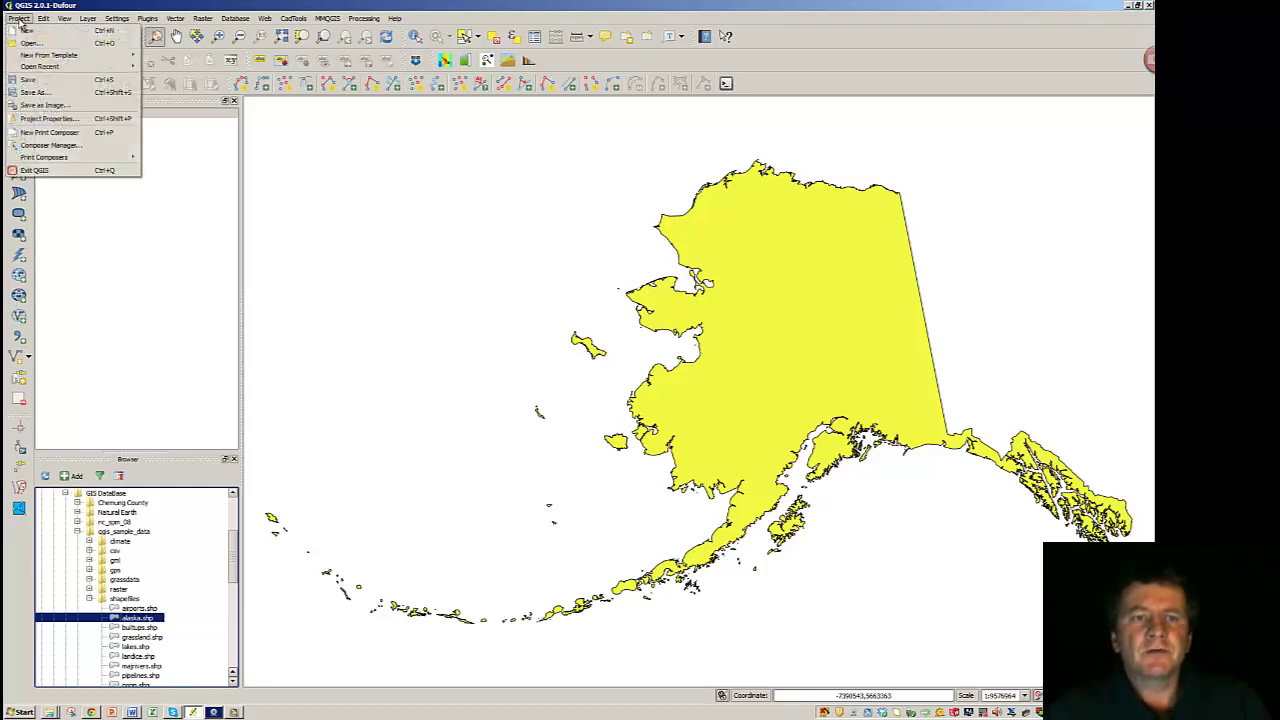
pyautogui.click(30, 92)
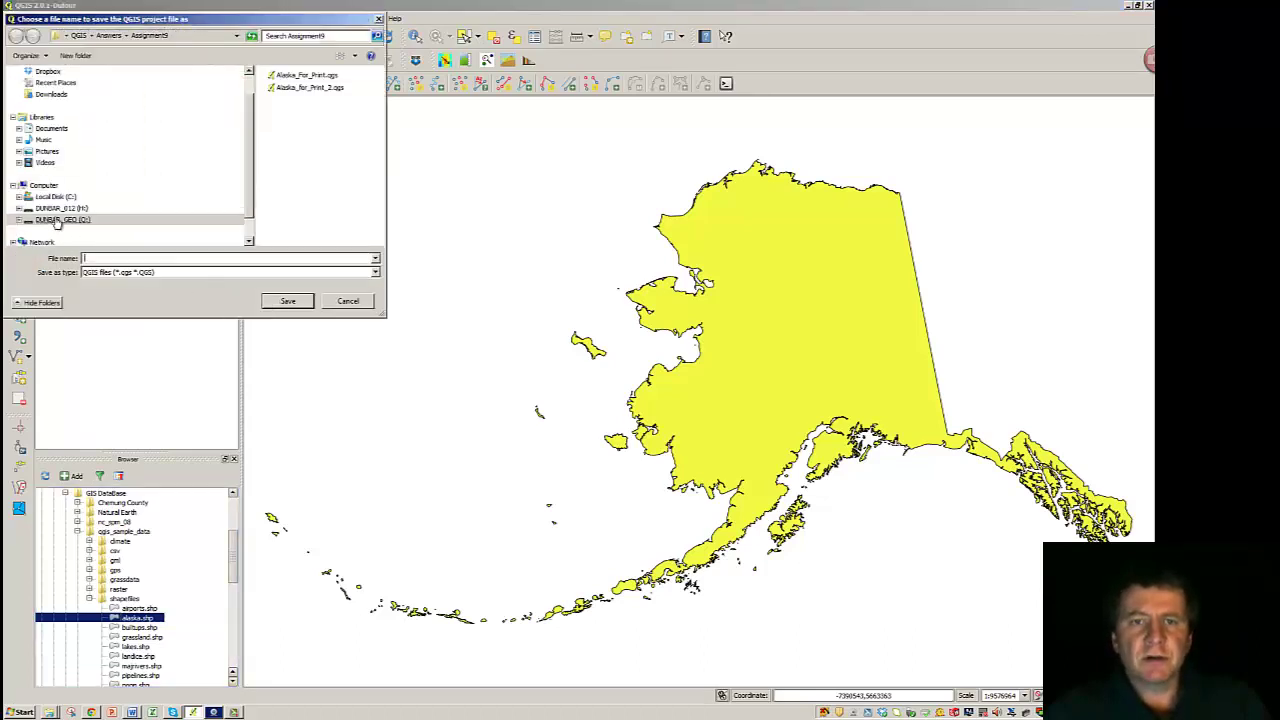
pyautogui.click(107, 36)
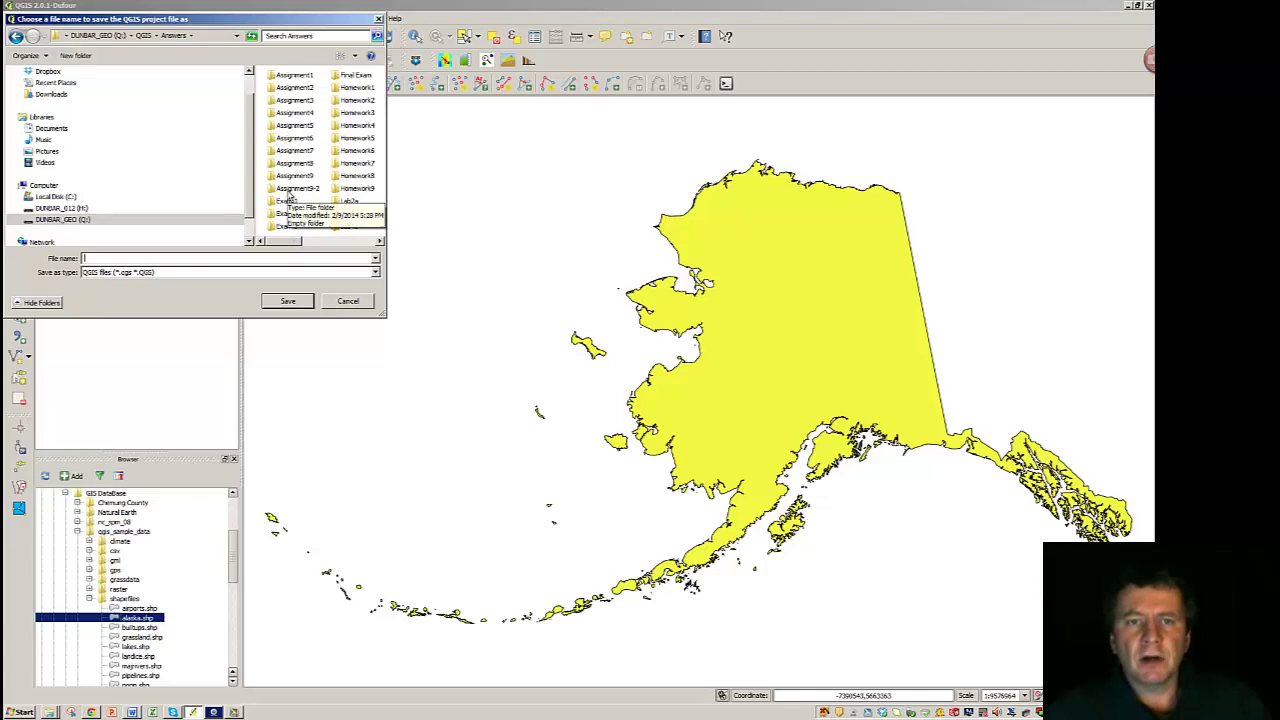
pyautogui.doubleClick(296, 188)
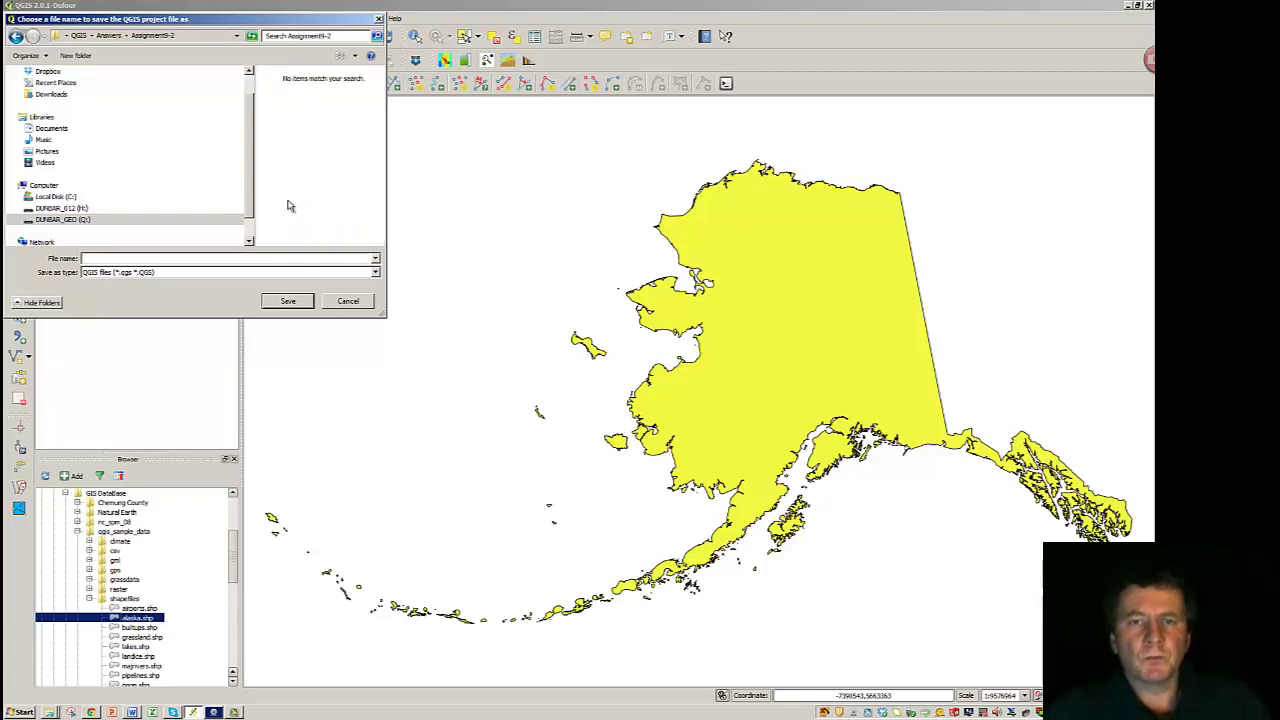
pyautogui.click(113, 257)
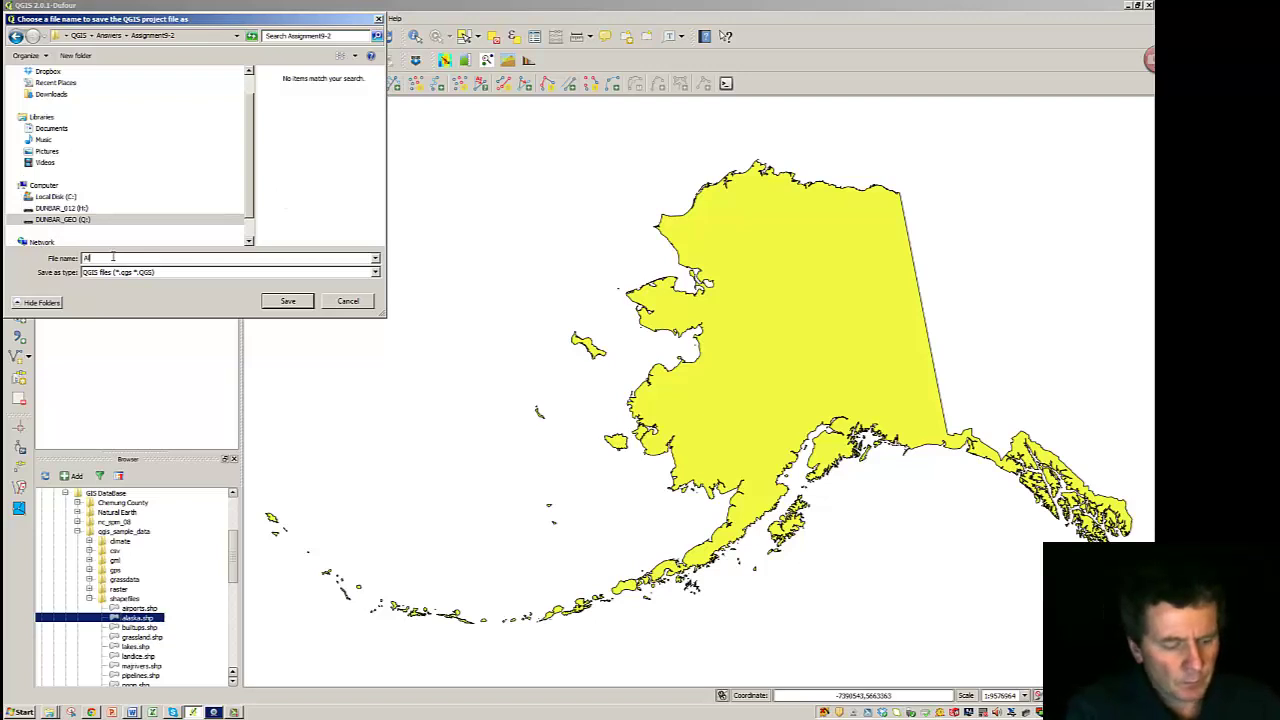
pyautogui.write('Alaska_fo')
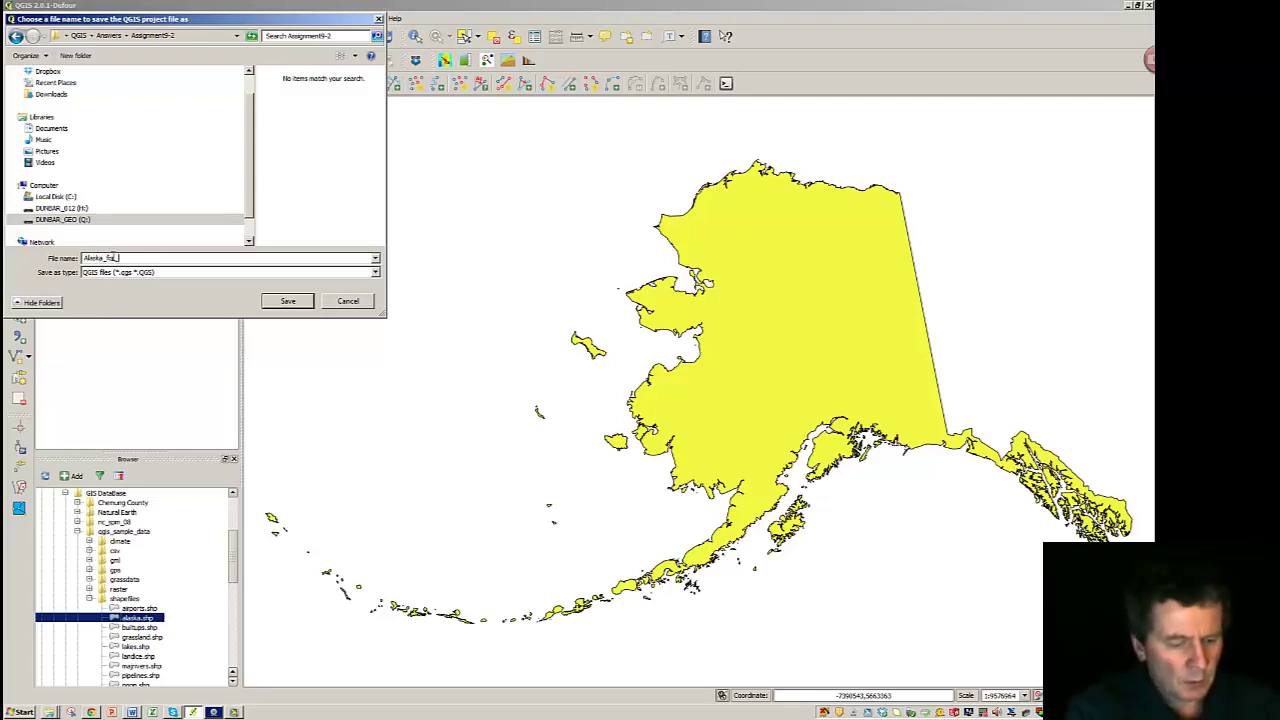
pyautogui.write('r_print_1')
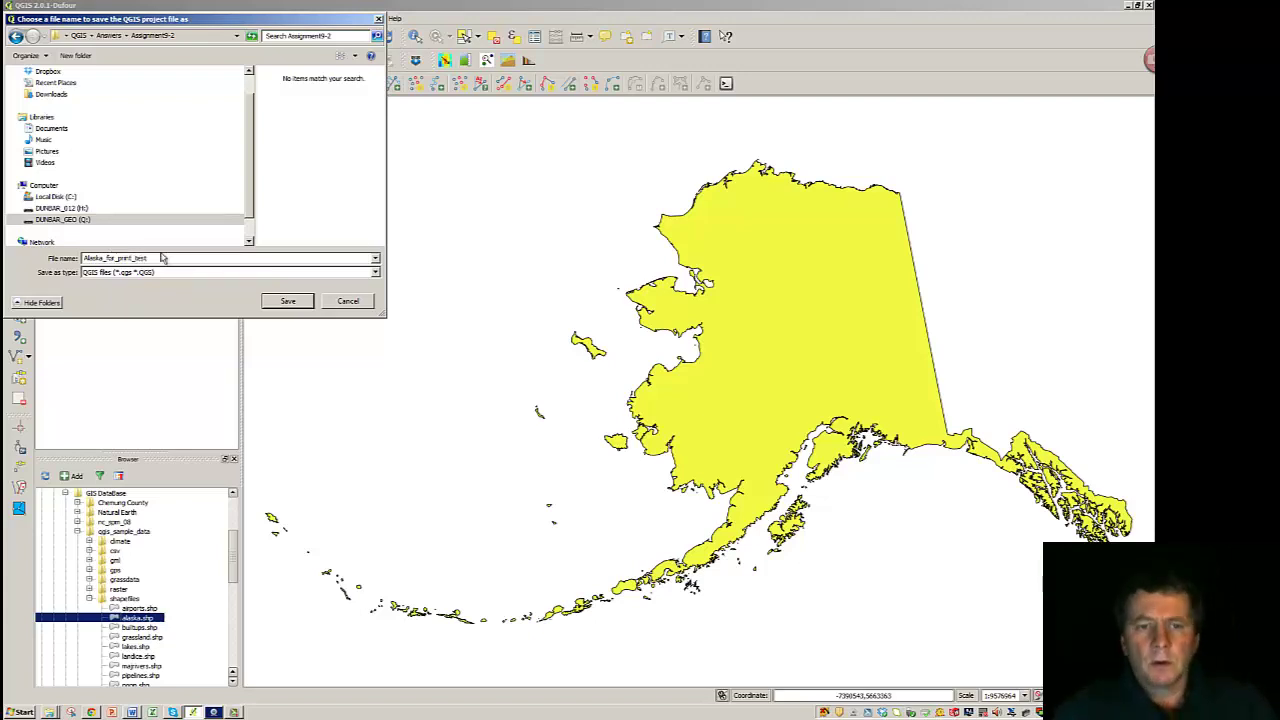
pyautogui.click(296, 301)
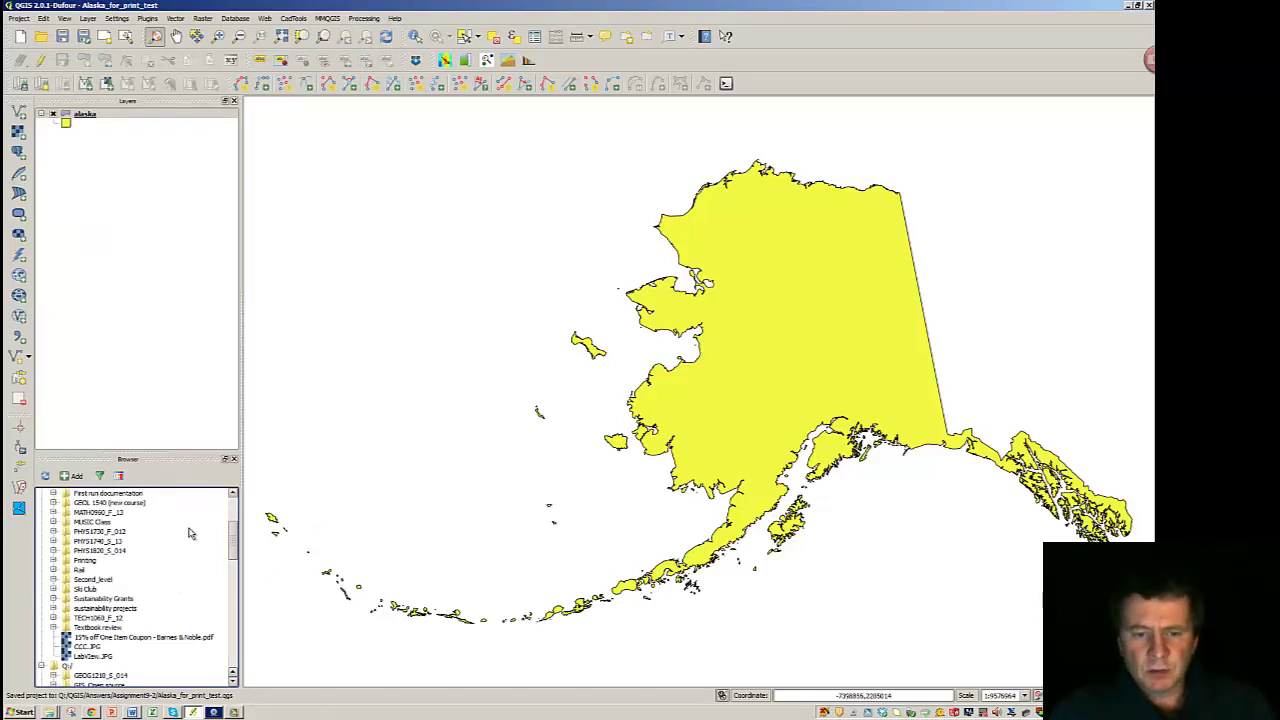
# Add majrivers.shp, rivers.shp and trees.shp to the map from the Browser panel
pyautogui.moveTo(230, 537); pyautogui.dragTo(228, 598)
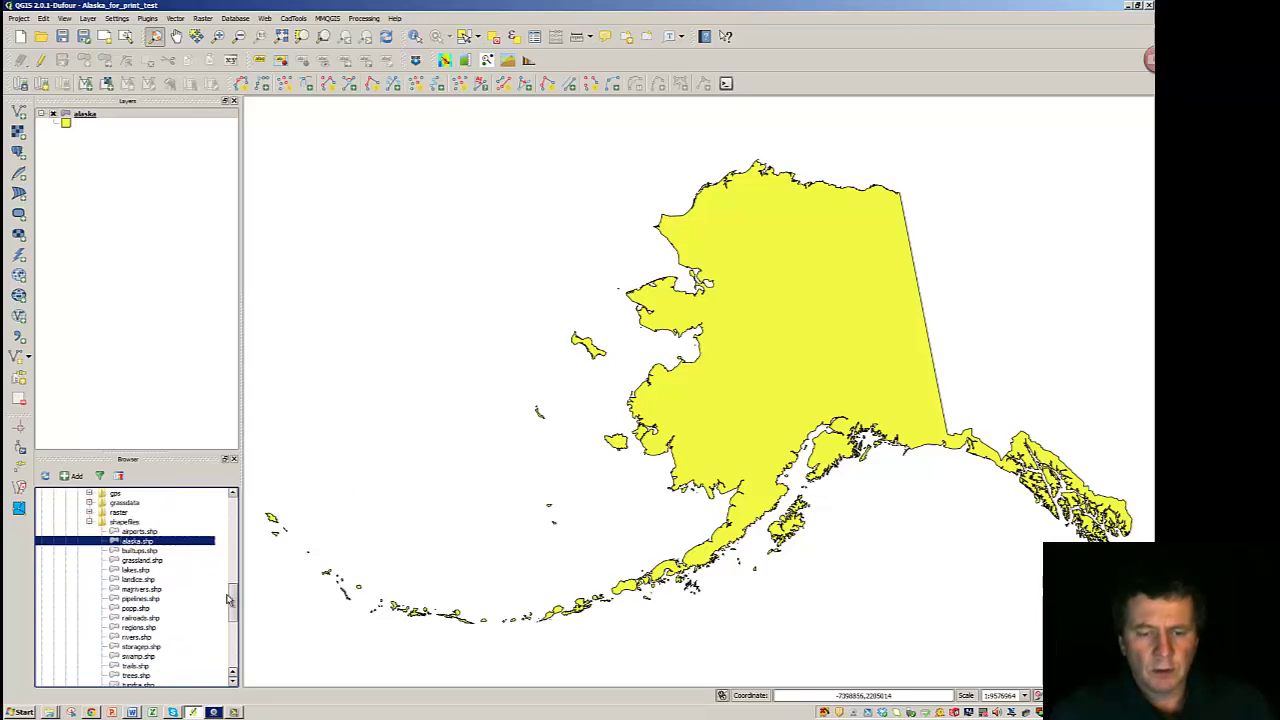
pyautogui.doubleClick(120, 592)
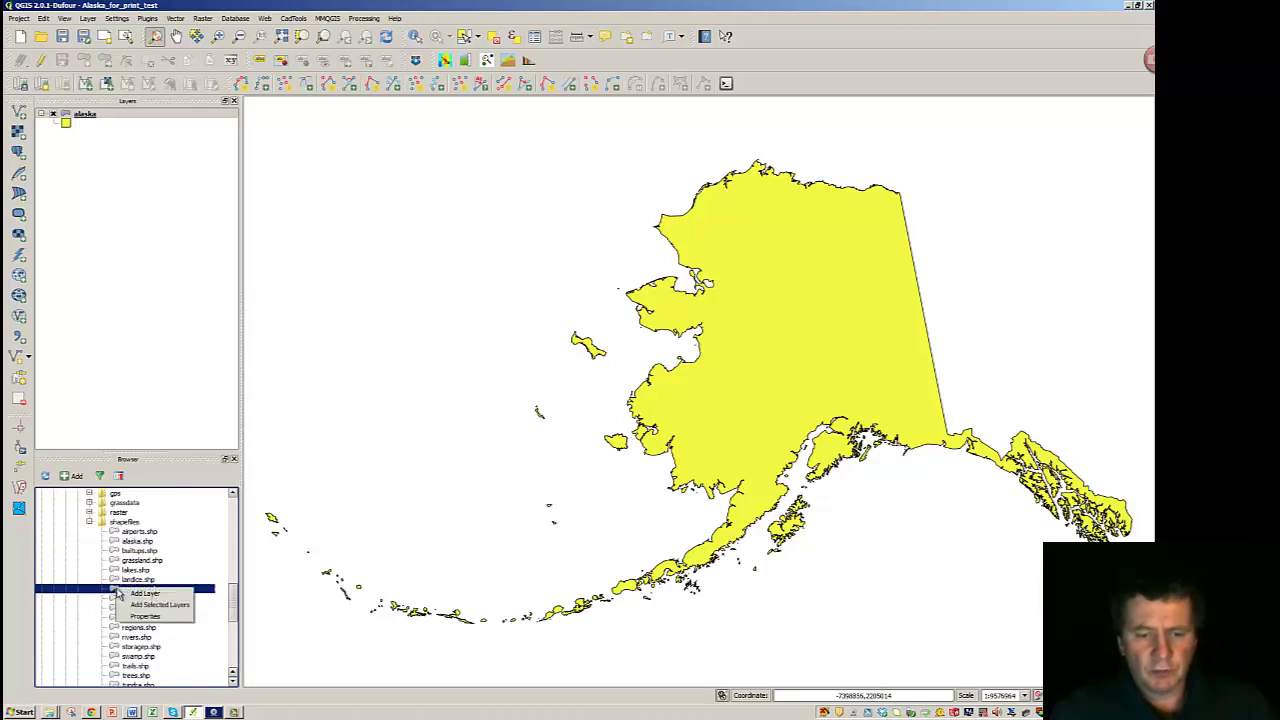
pyautogui.rightClick(133, 639)
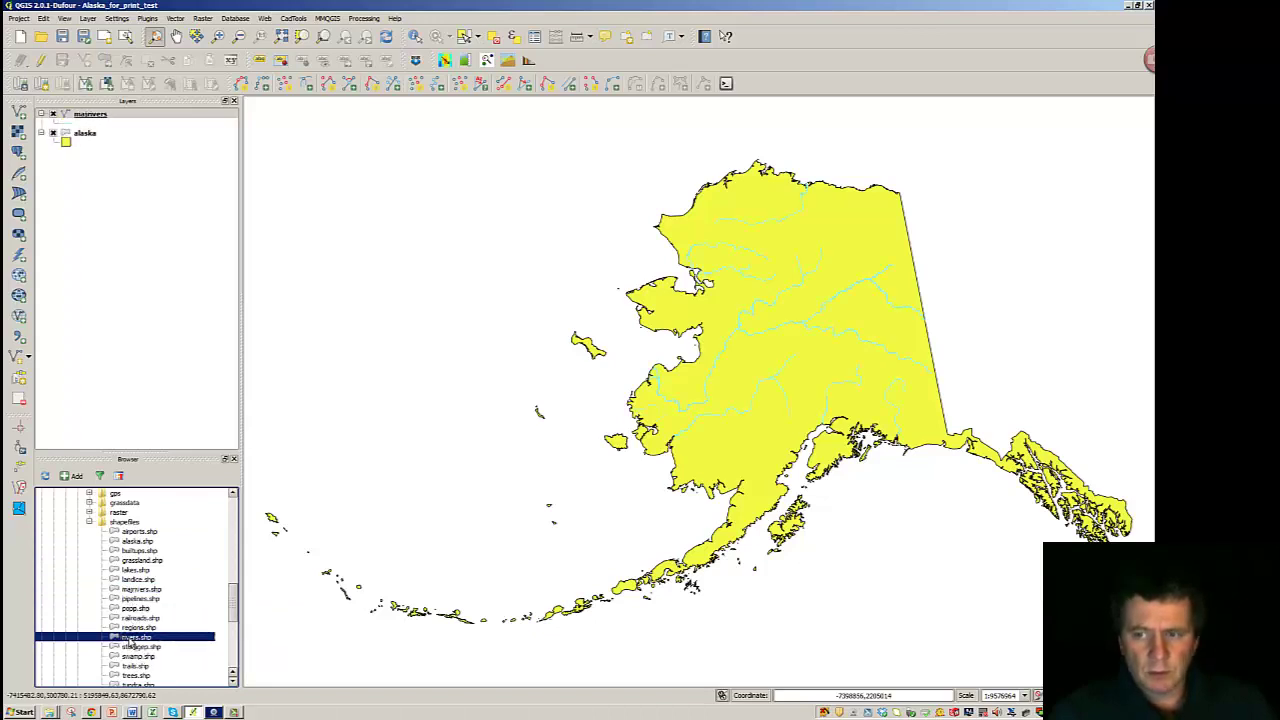
pyautogui.click(150, 643)
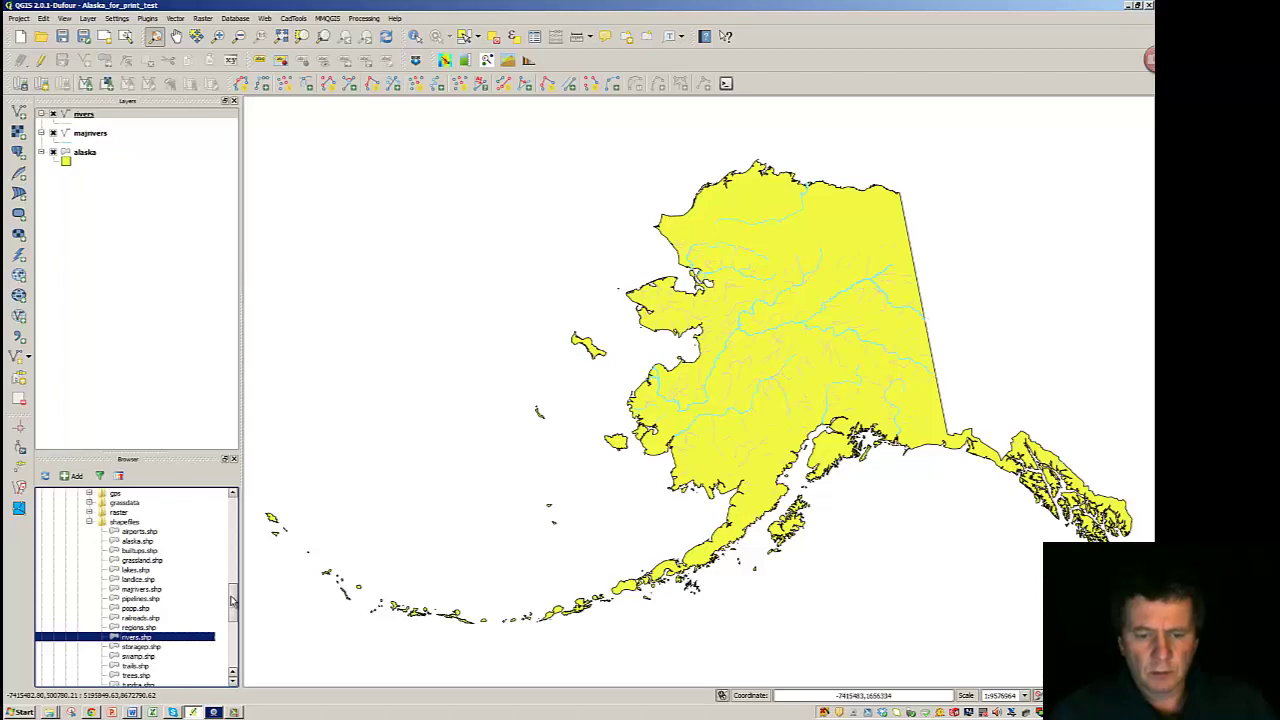
pyautogui.moveTo(231, 600); pyautogui.dragTo(229, 617)
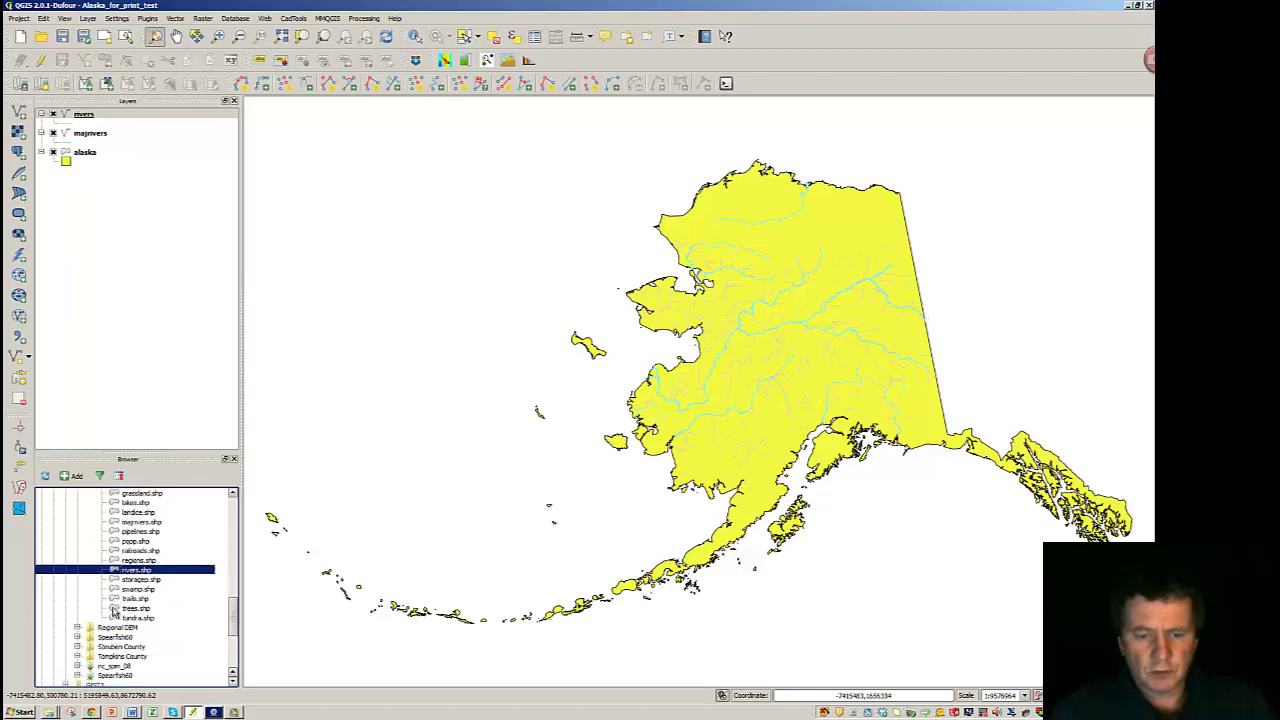
pyautogui.rightClick(113, 612)
pyautogui.click(123, 615)
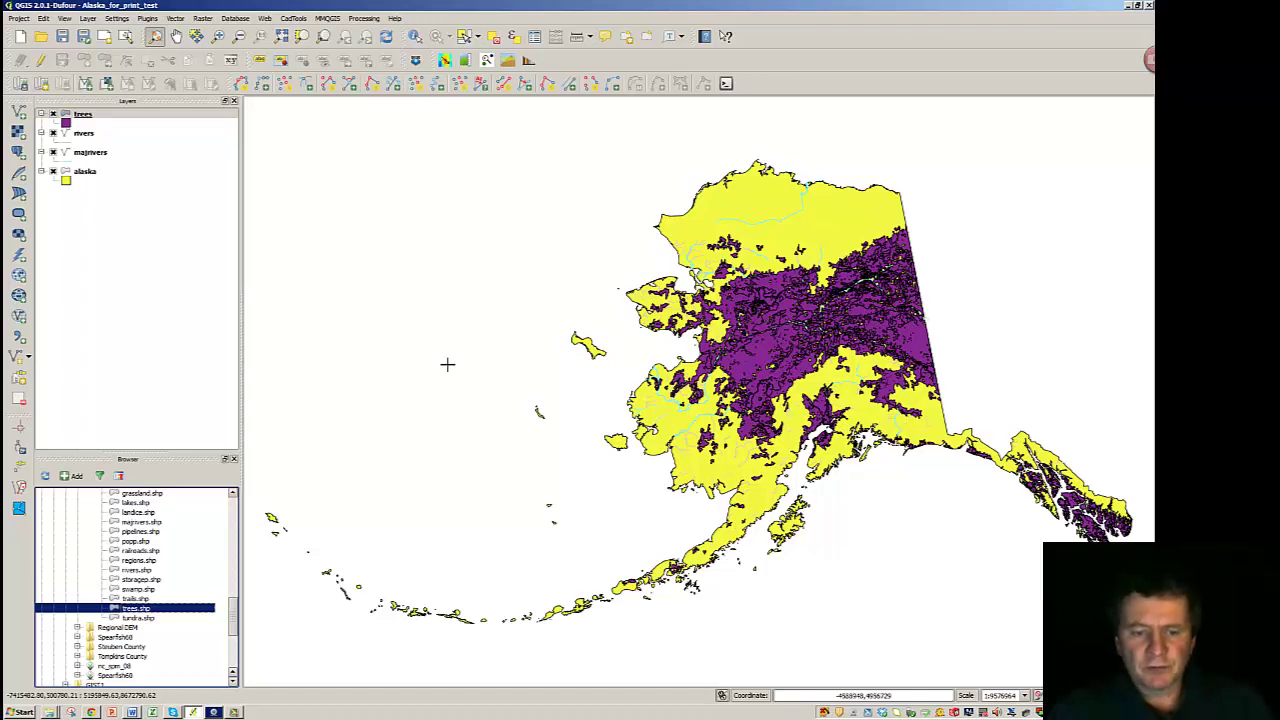
pyautogui.moveTo(236, 626); pyautogui.dragTo(236, 613)
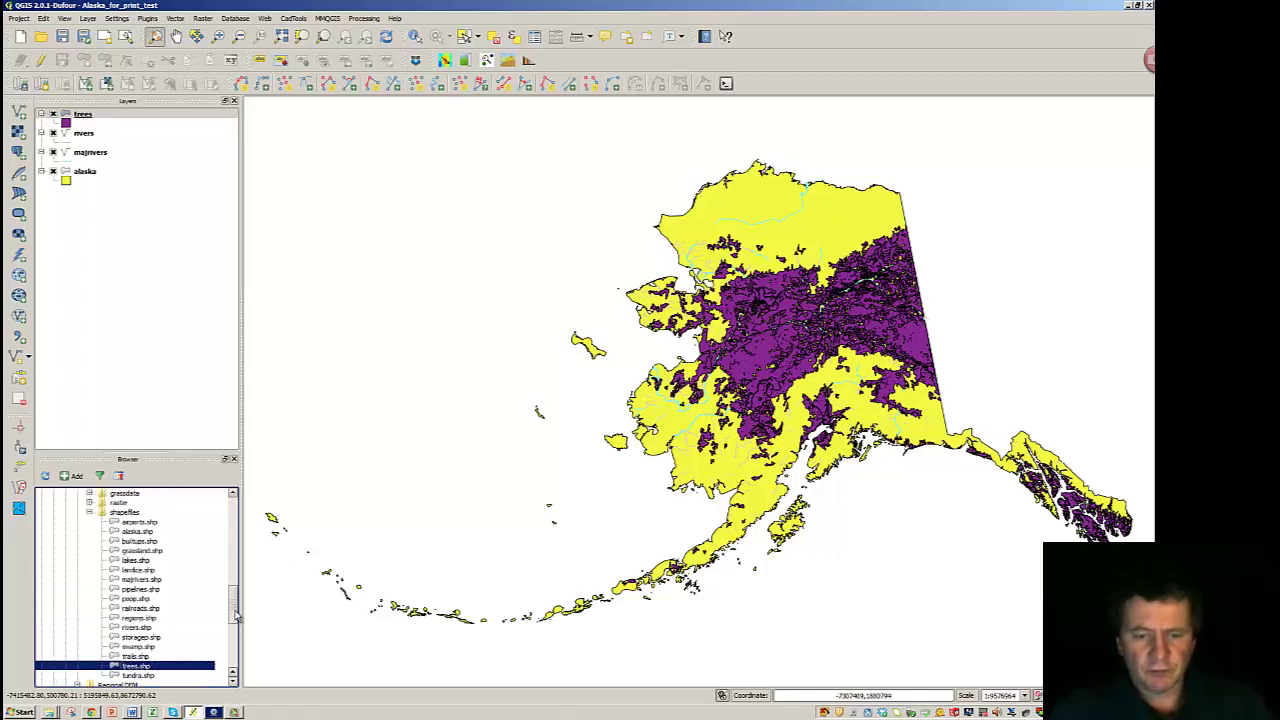
pyautogui.scroll(1, 236, 617)
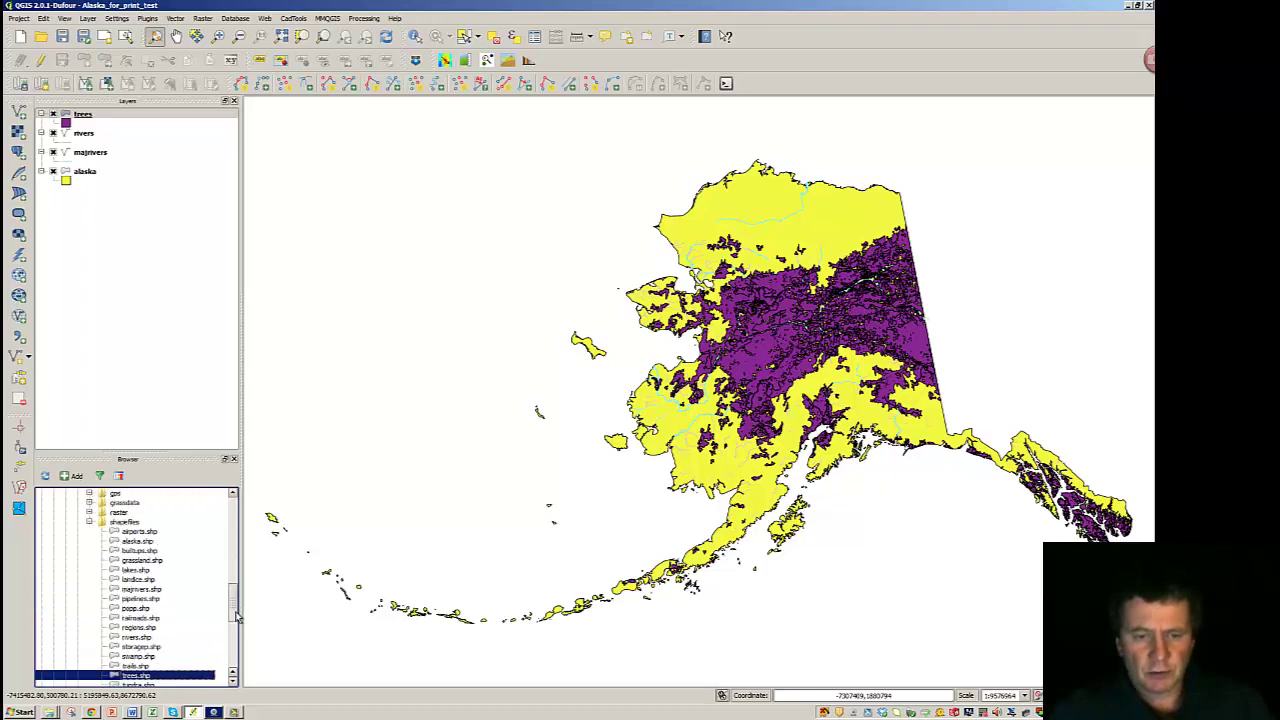
pyautogui.scroll(3, 236, 617)
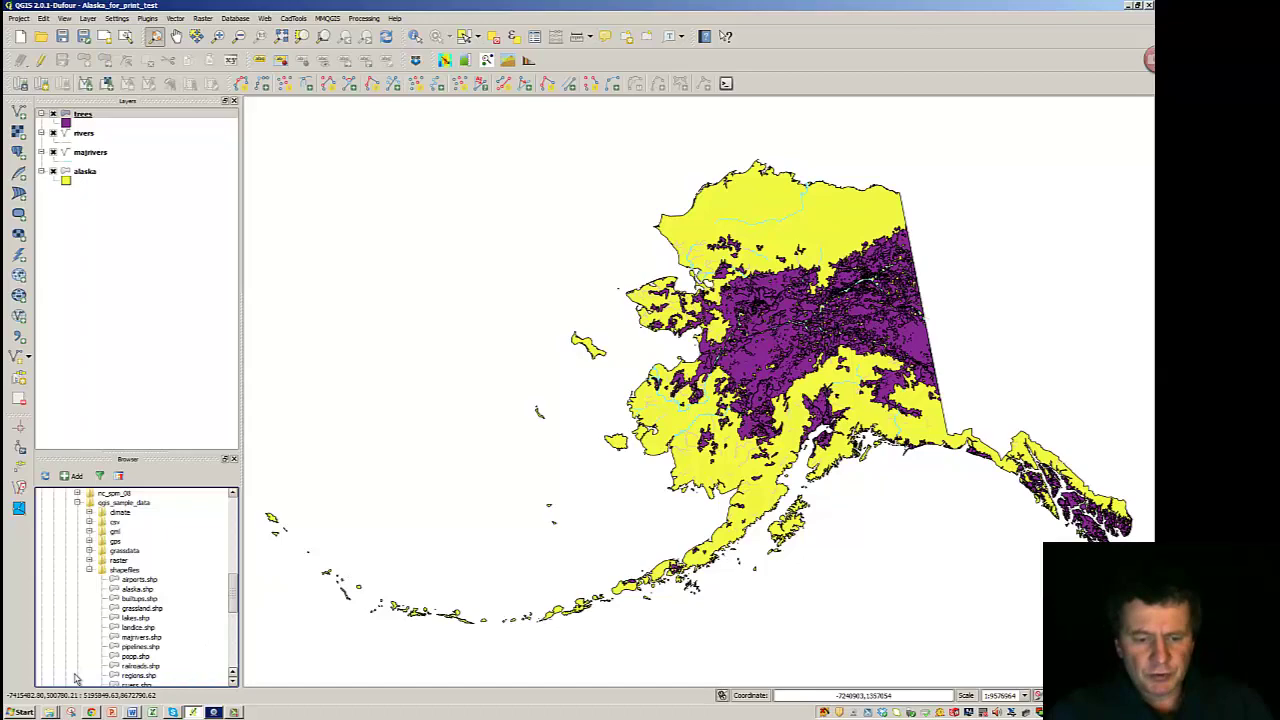
# Switch to Chrome's GeoNorth Alaska GIS Data Sources page, scroll through the list and return to the top
pyautogui.click(91, 712)
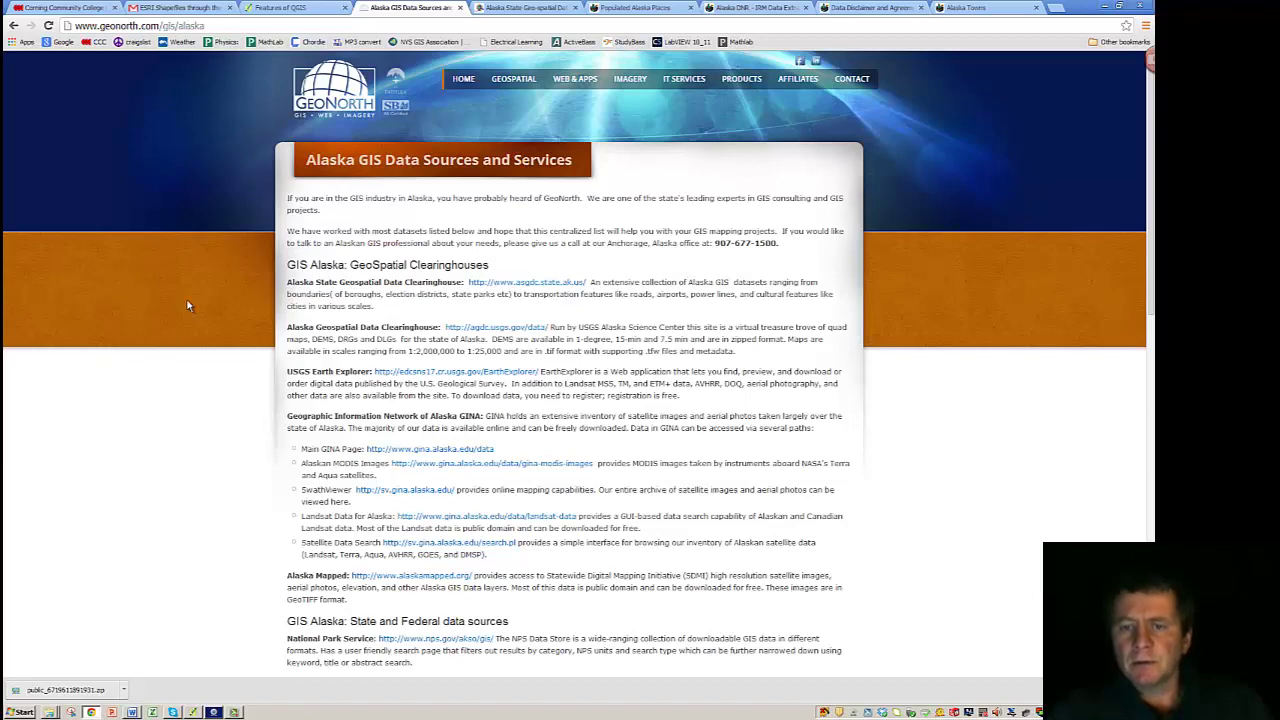
pyautogui.scroll(-1, 197, 415)
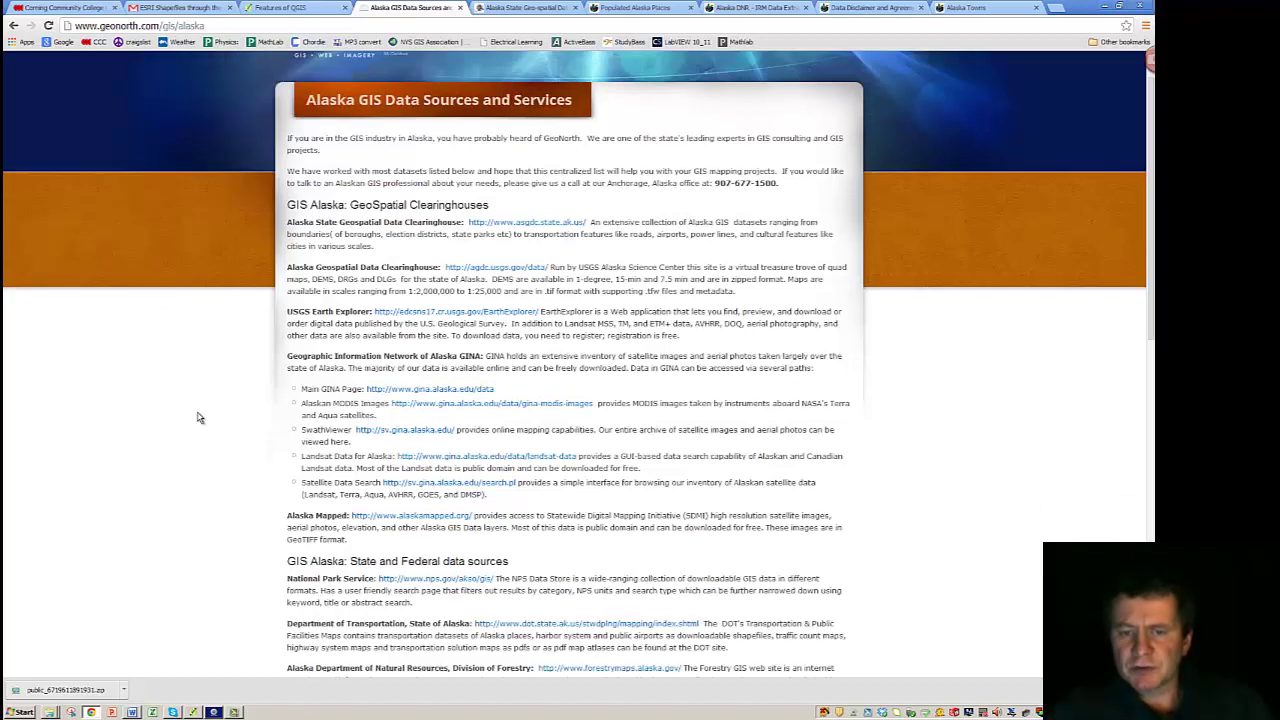
pyautogui.scroll(-1, 197, 417)
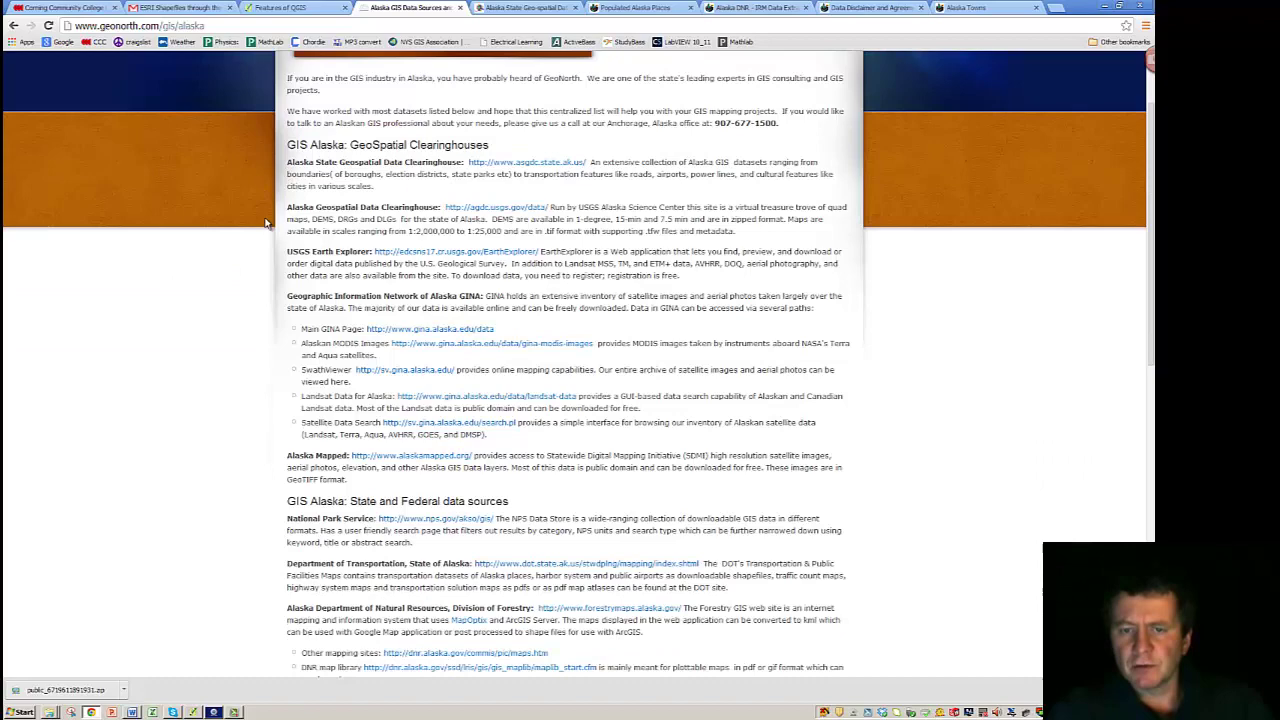
pyautogui.scroll(-2, 229, 476)
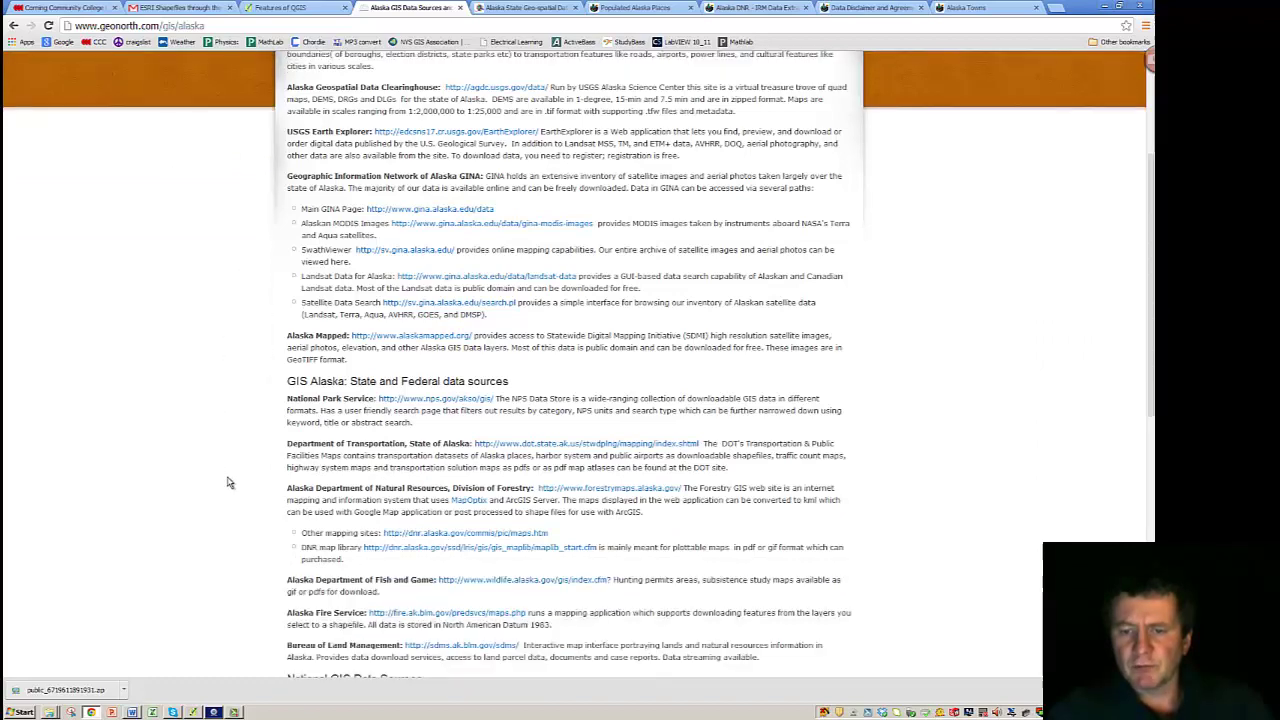
pyautogui.scroll(-1, 228, 480)
pyautogui.scroll(-1, 228, 476)
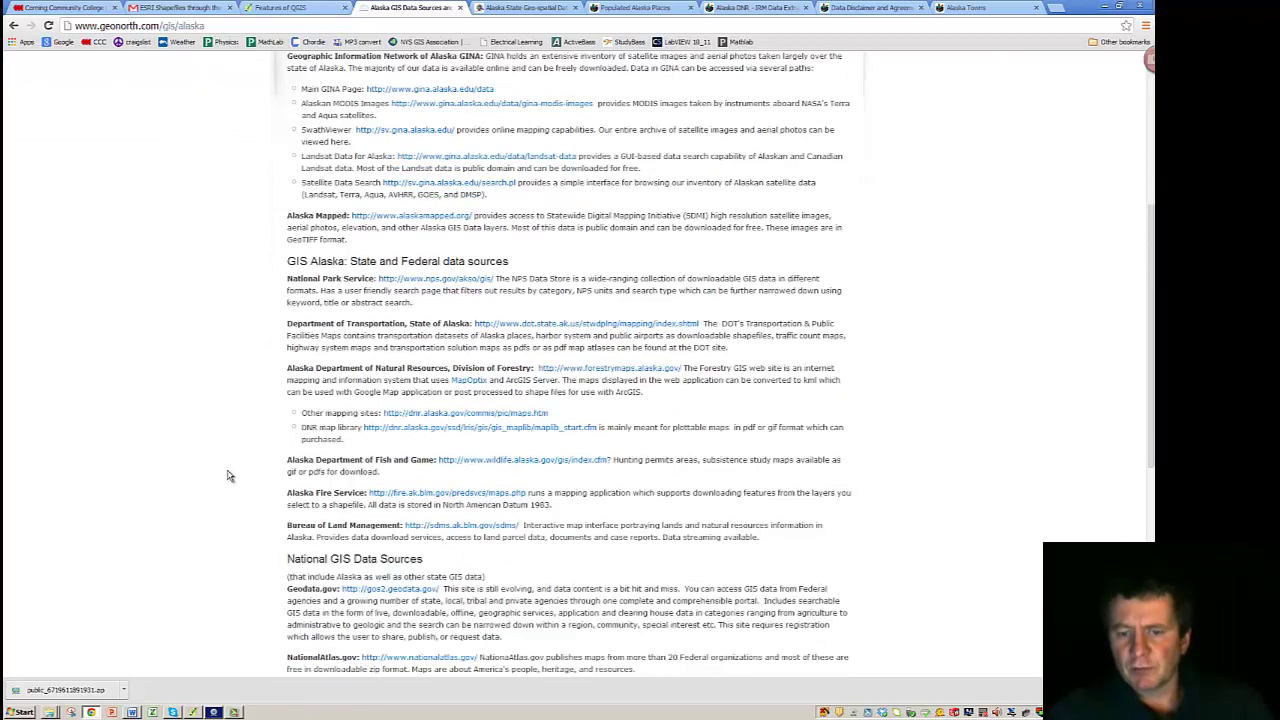
pyautogui.scroll(2, 228, 476)
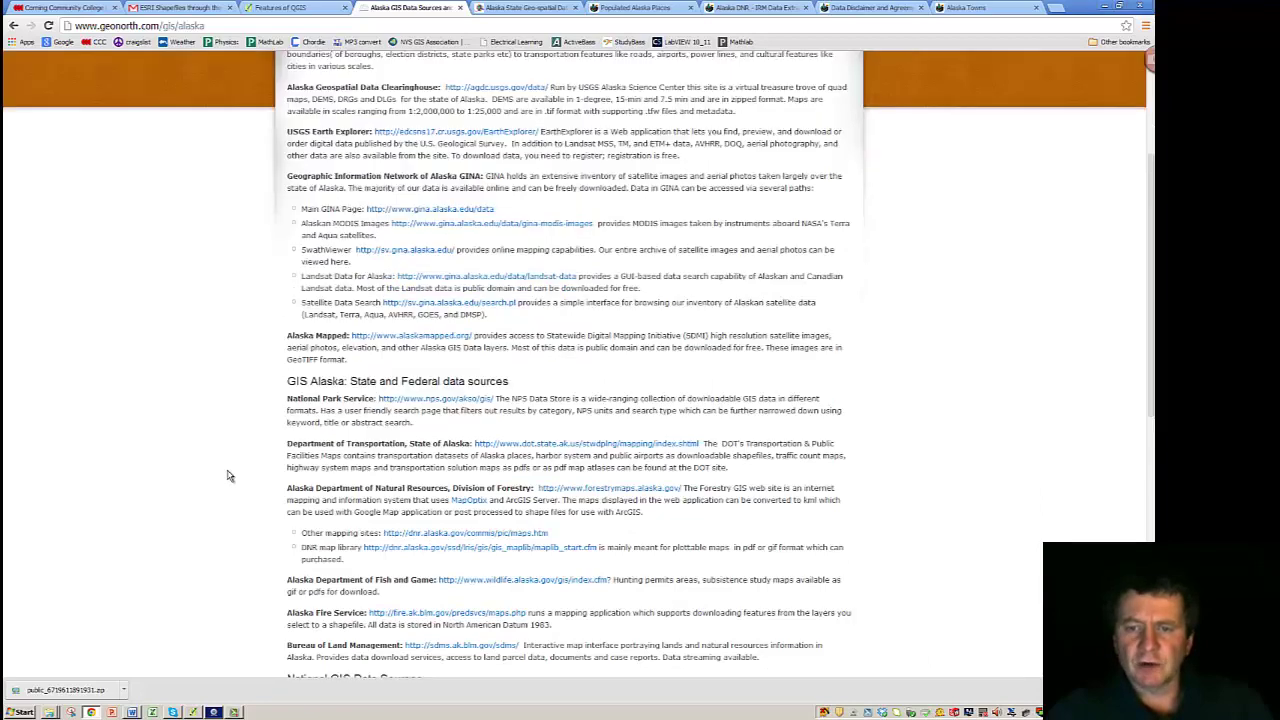
pyautogui.scroll(3, 228, 476)
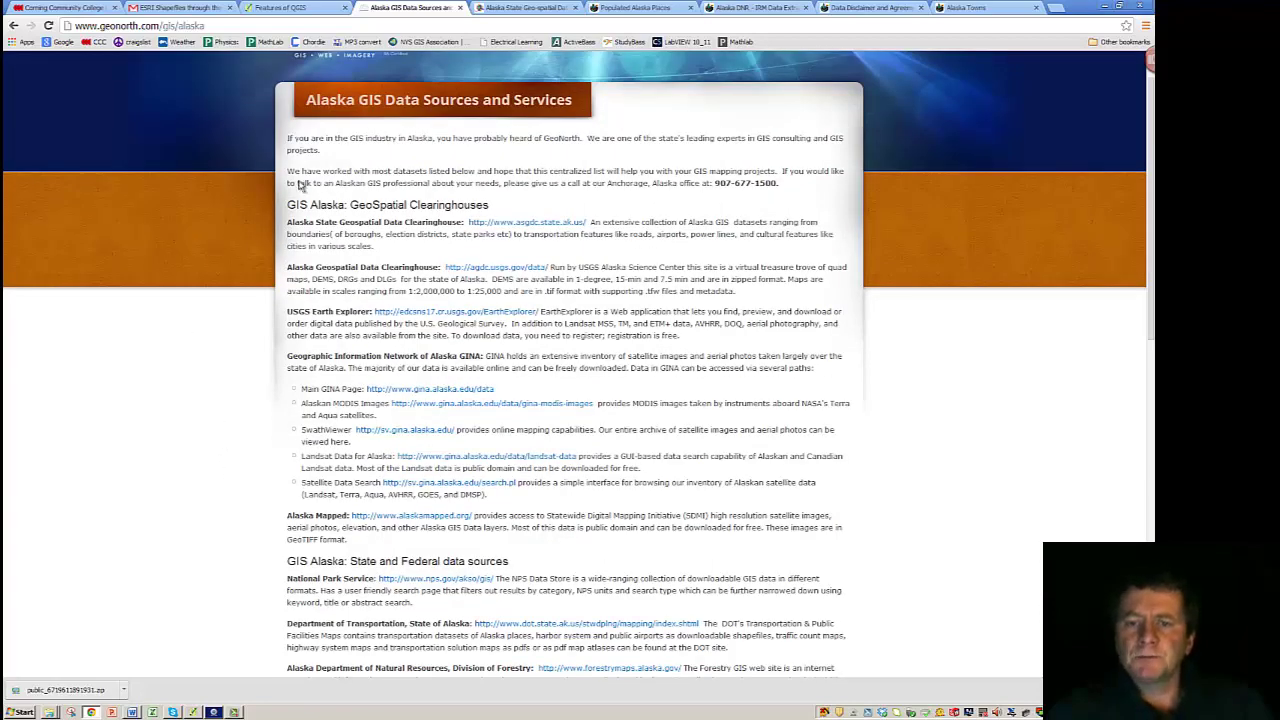
# Go to the ASGDC page and show Layer Information for Populated Places under Cultural
pyautogui.click(530, 8)
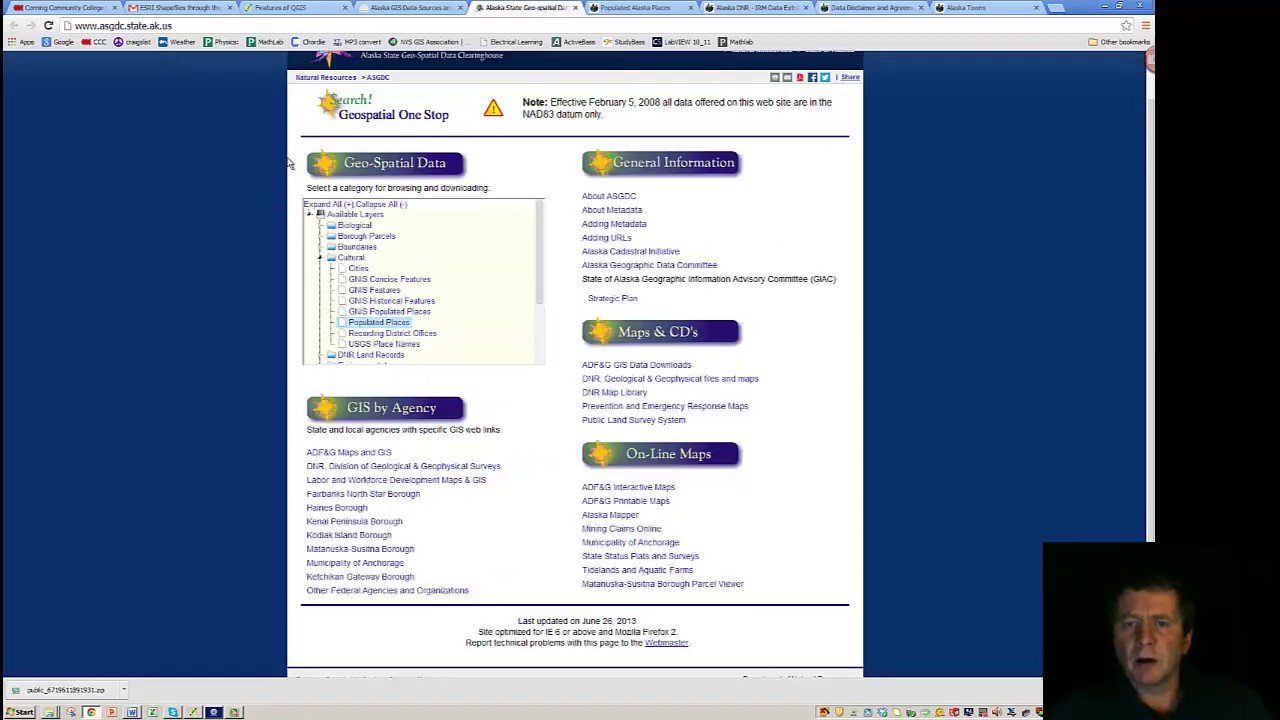
pyautogui.scroll(2, 283, 175)
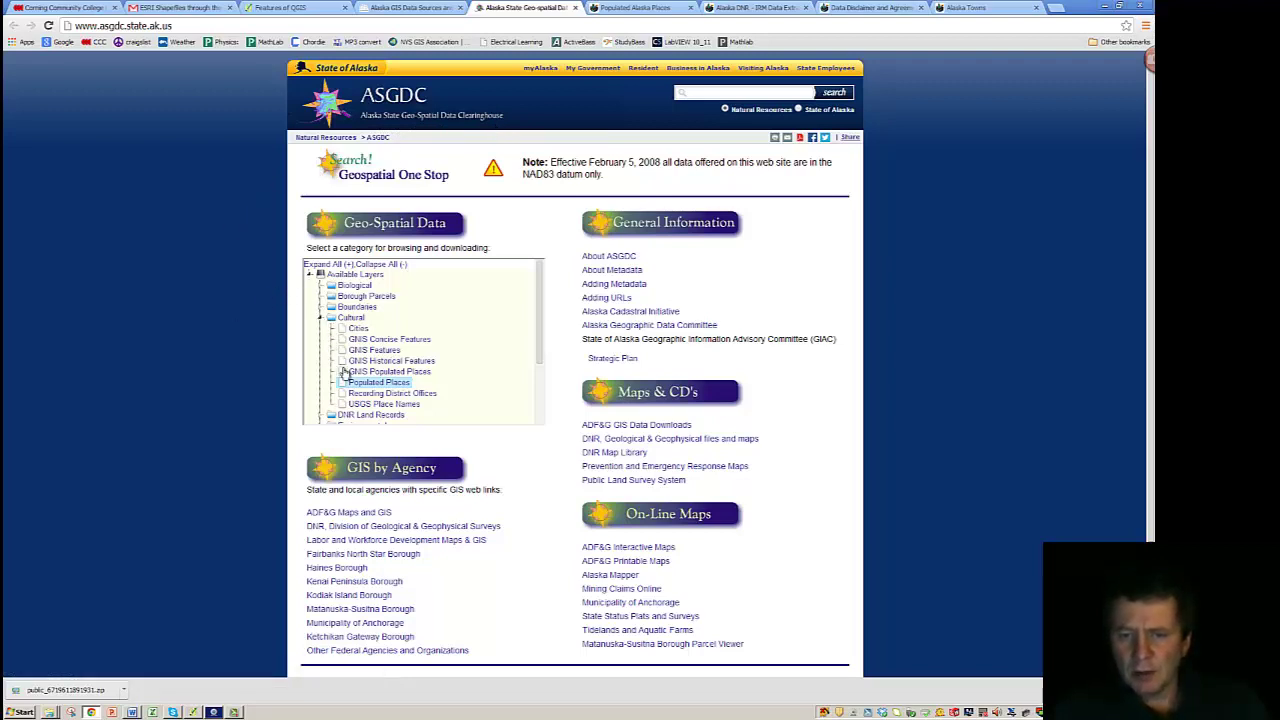
pyautogui.moveTo(370, 391)
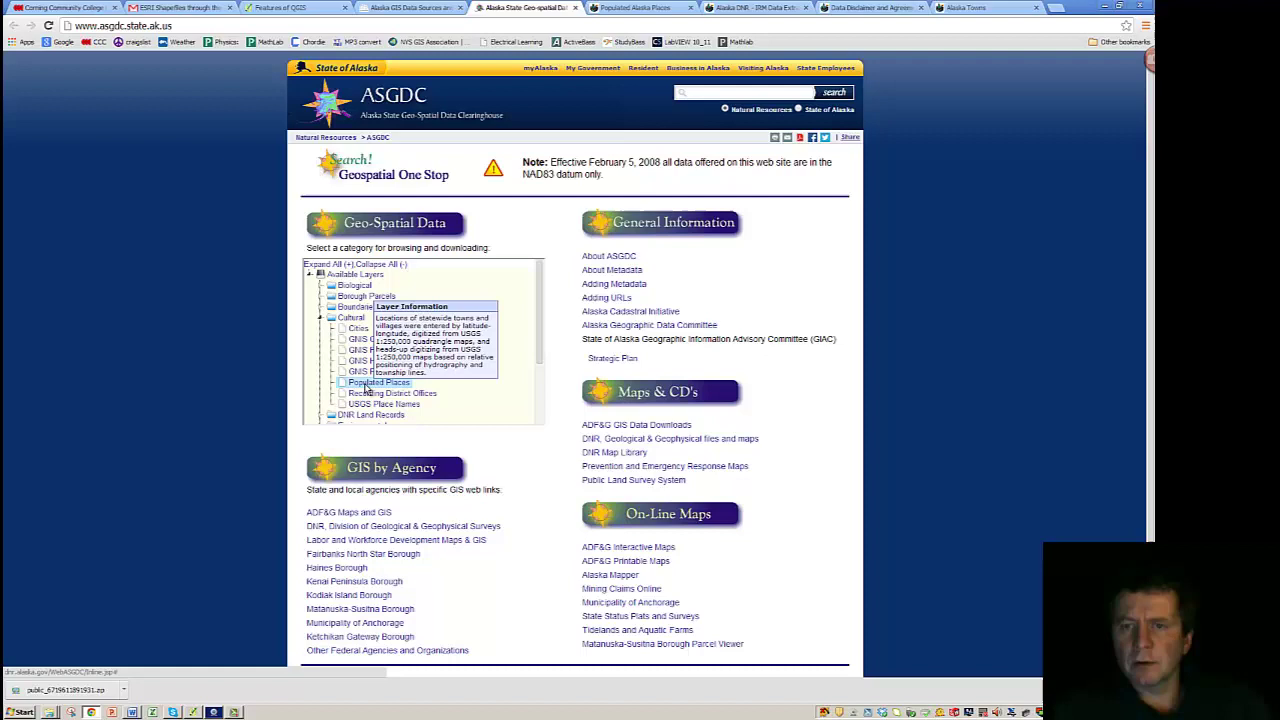
# Open the Populated Places layer's metadata and read through it
pyautogui.click(367, 389)
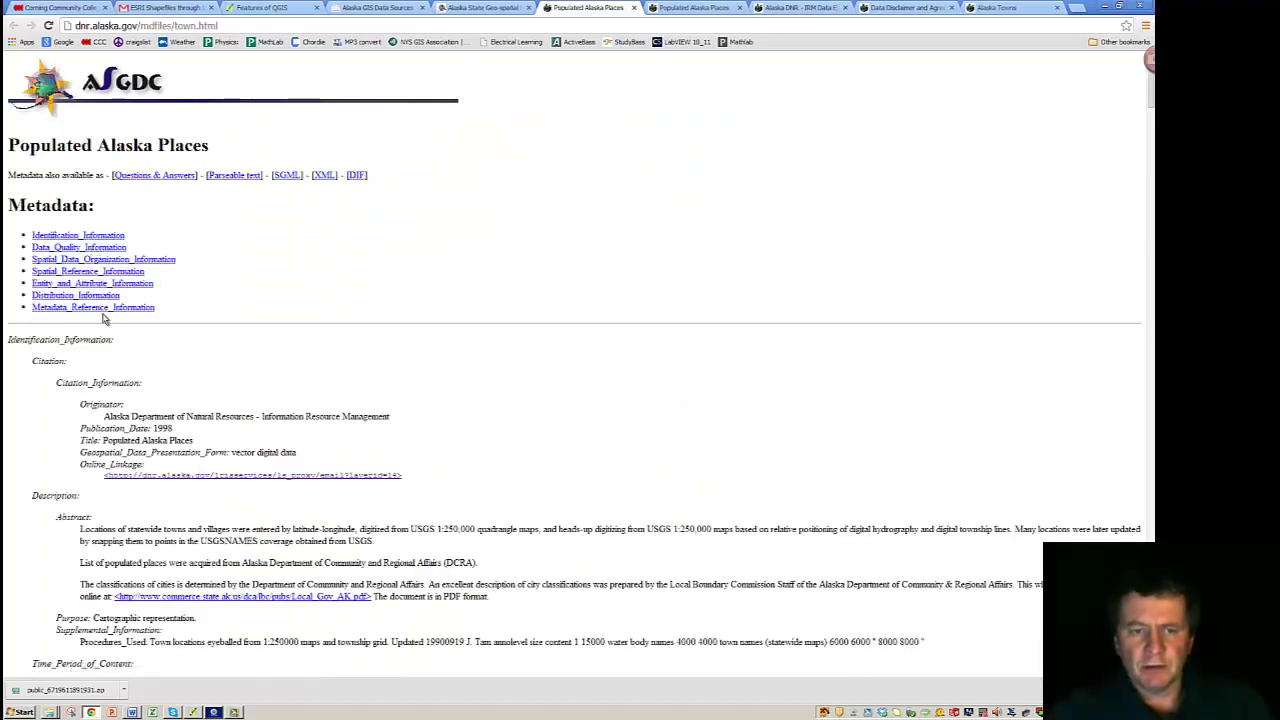
pyautogui.scroll(-1, 128, 336)
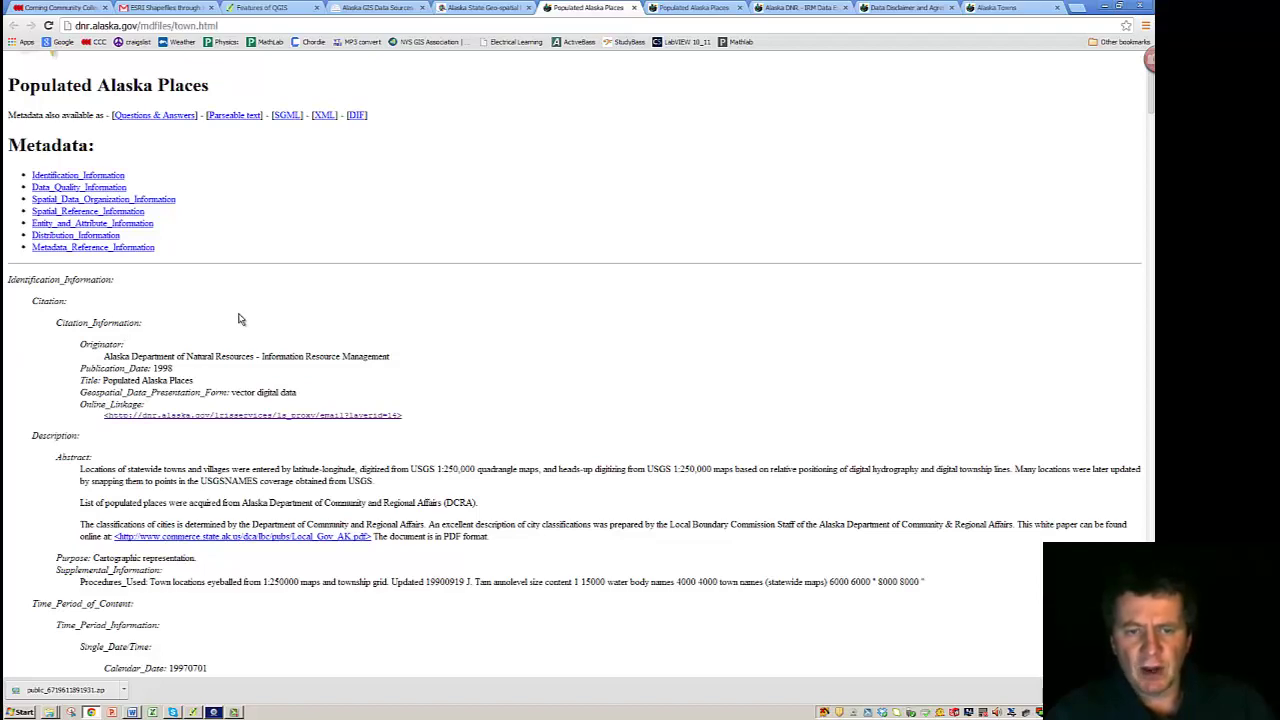
pyautogui.scroll(-1, 240, 320)
pyautogui.scroll(-5, 240, 320)
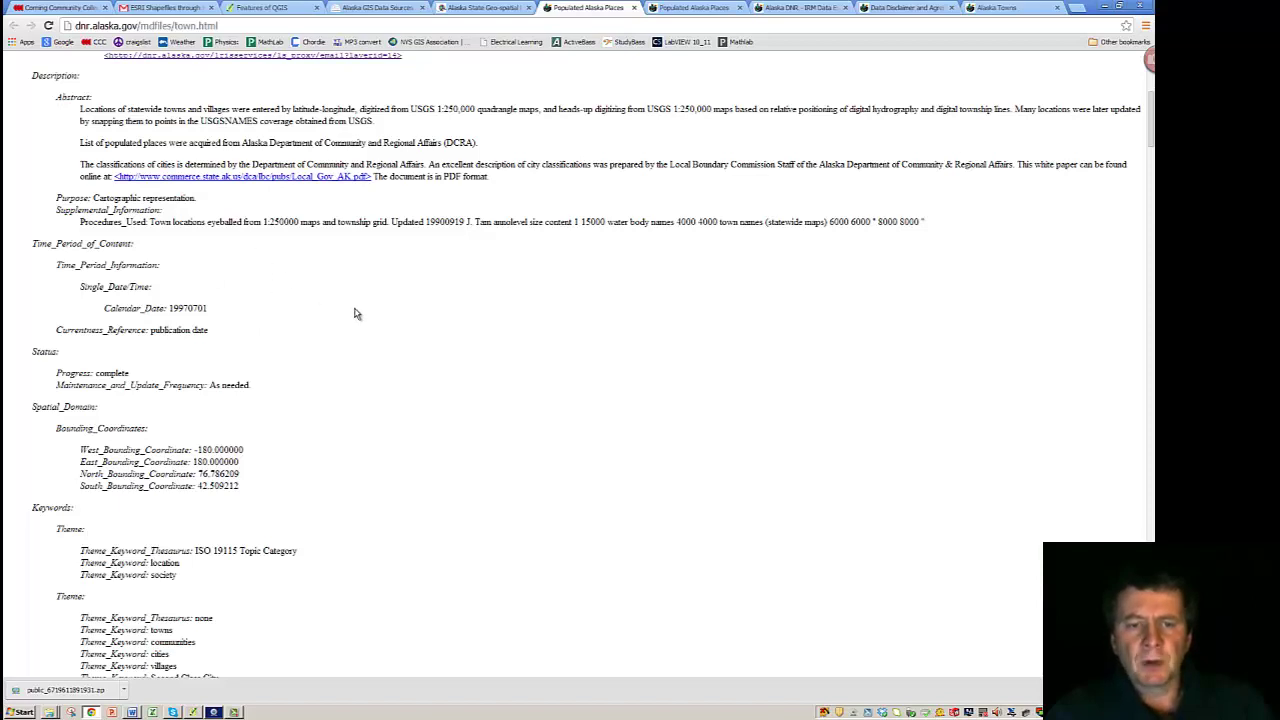
pyautogui.scroll(-3, 360, 308)
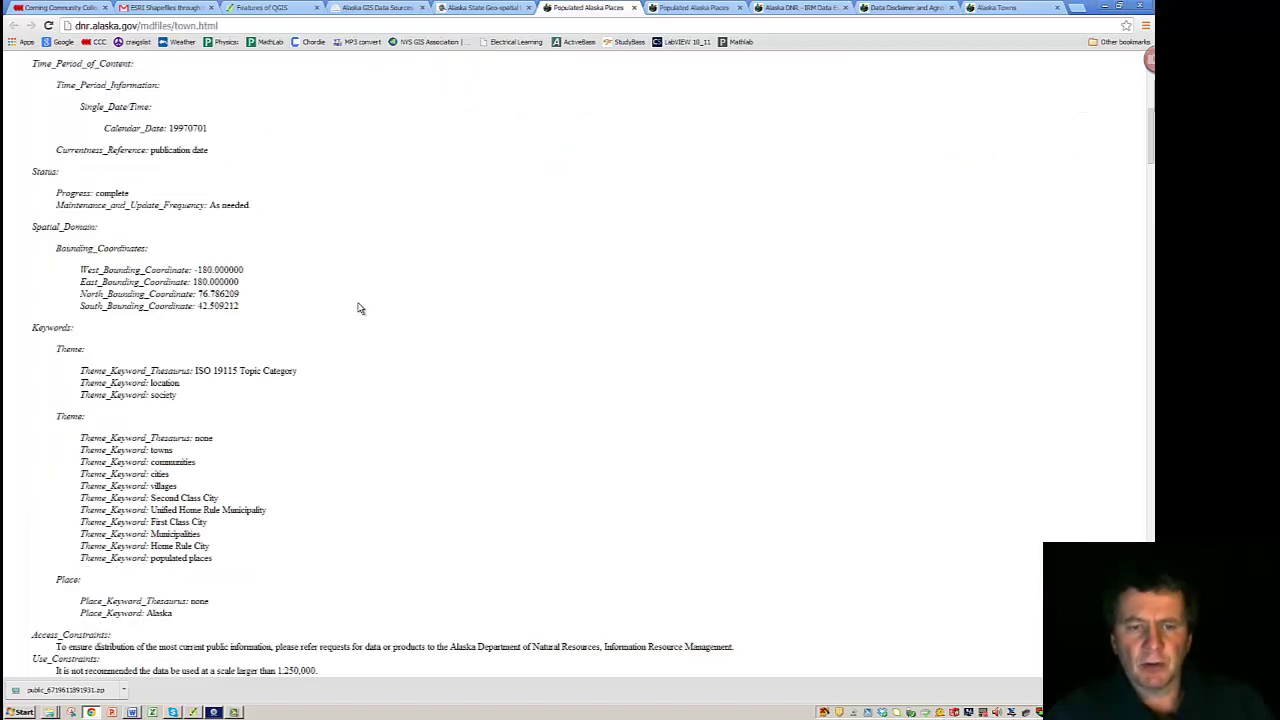
pyautogui.scroll(-1, 360, 308)
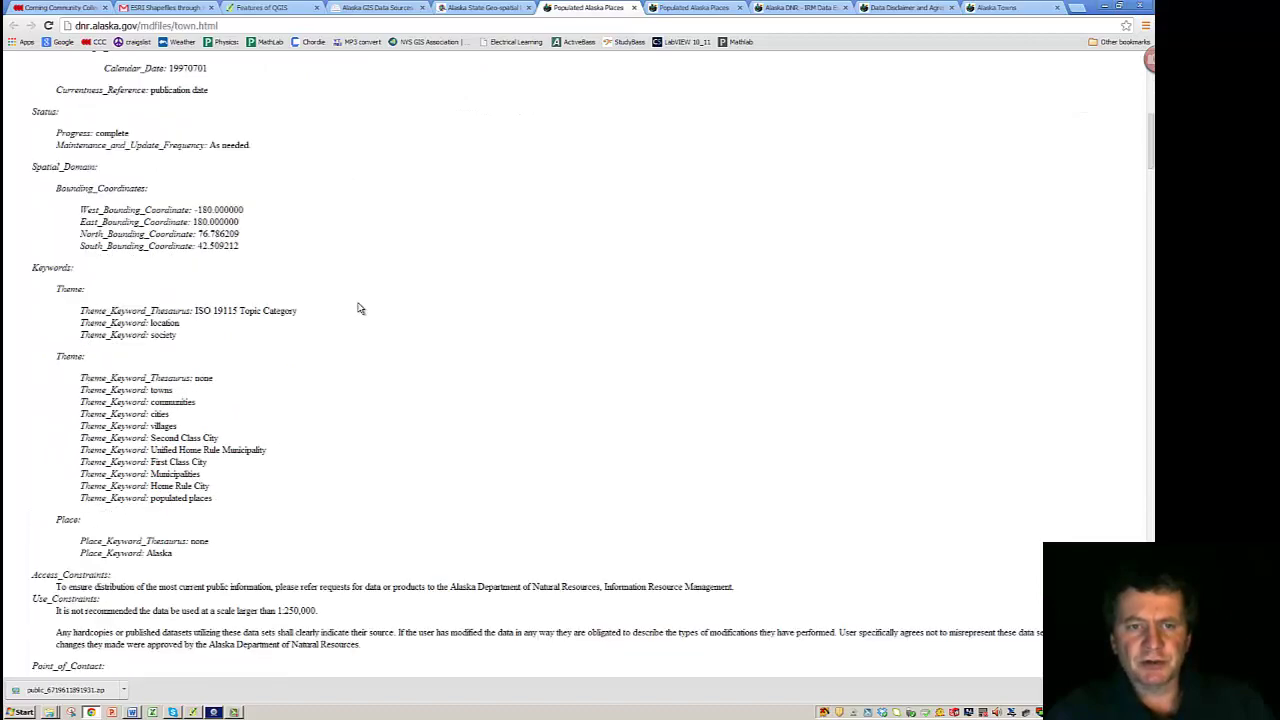
pyautogui.scroll(-6, 360, 308)
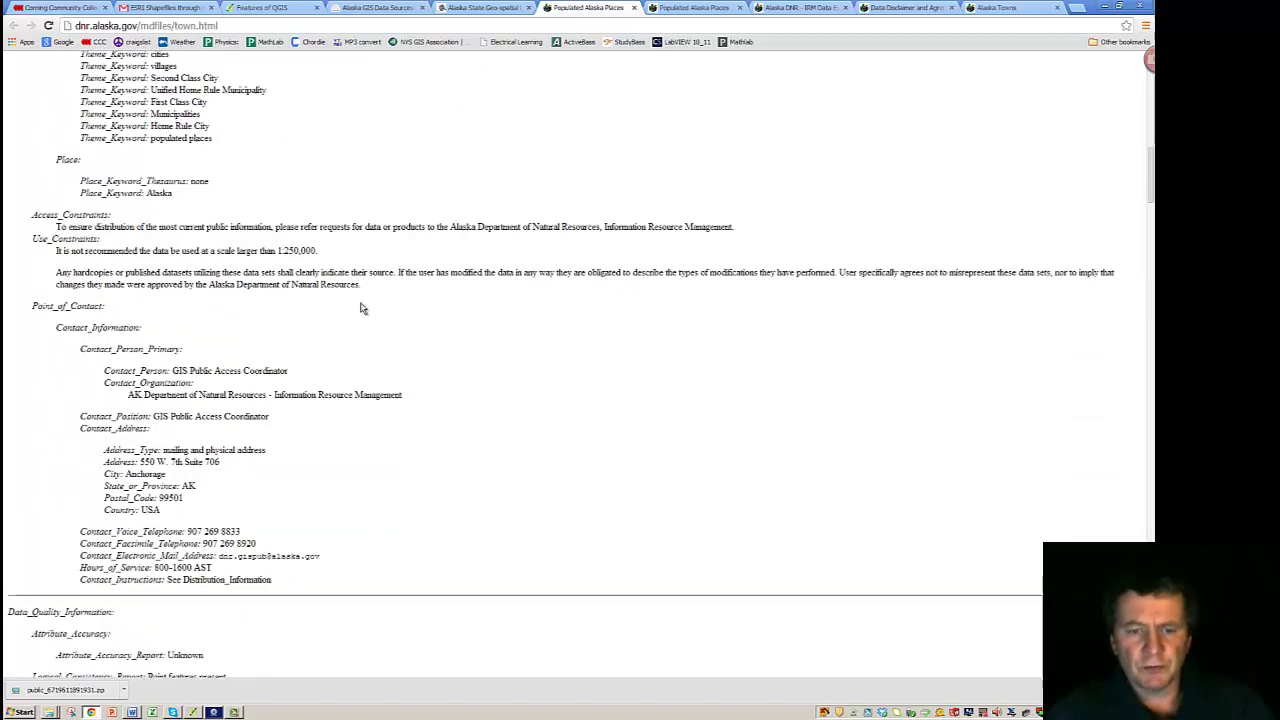
pyautogui.scroll(-10, 505, 440)
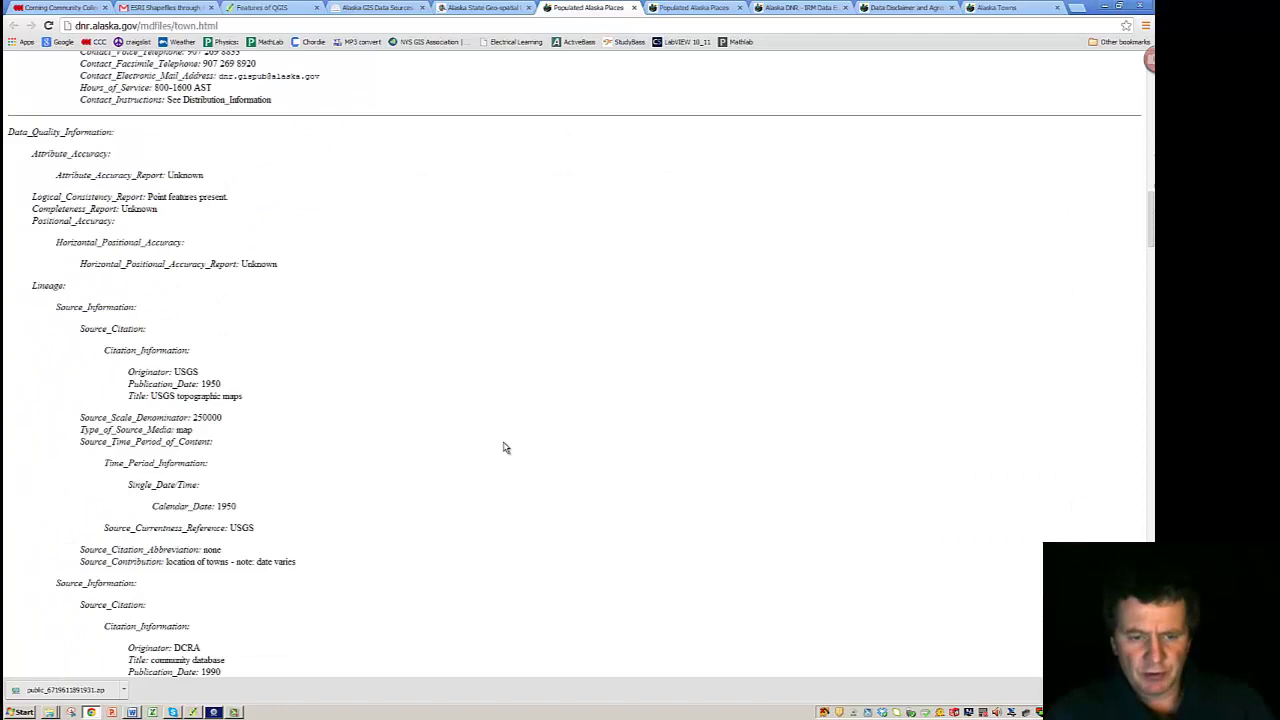
pyautogui.scroll(-9, 505, 447)
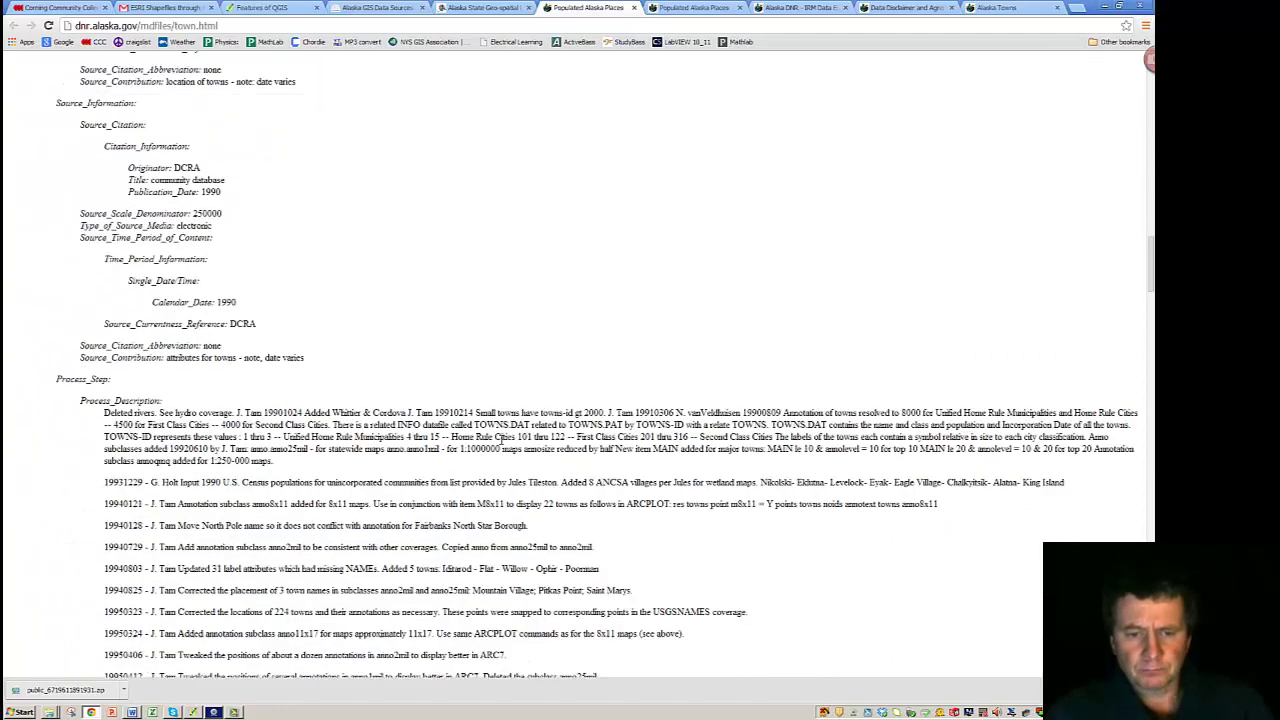
pyautogui.scroll(-8, 503, 443)
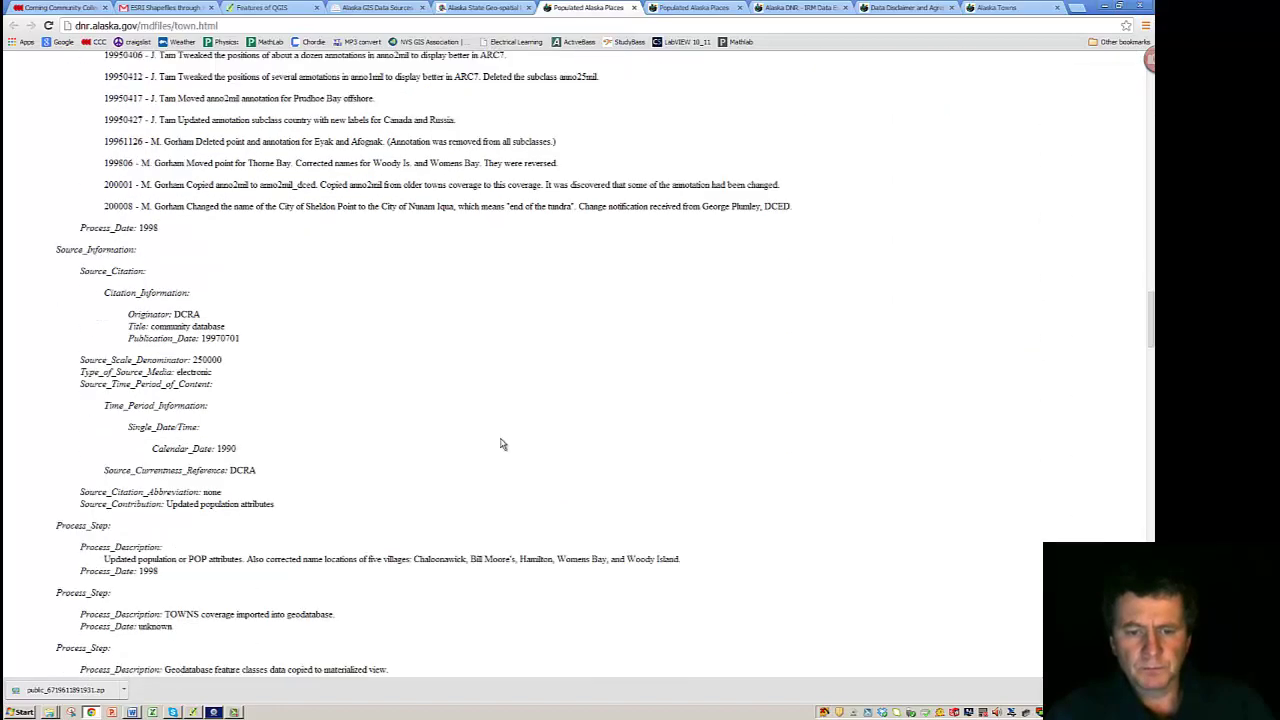
pyautogui.scroll(-9, 502, 443)
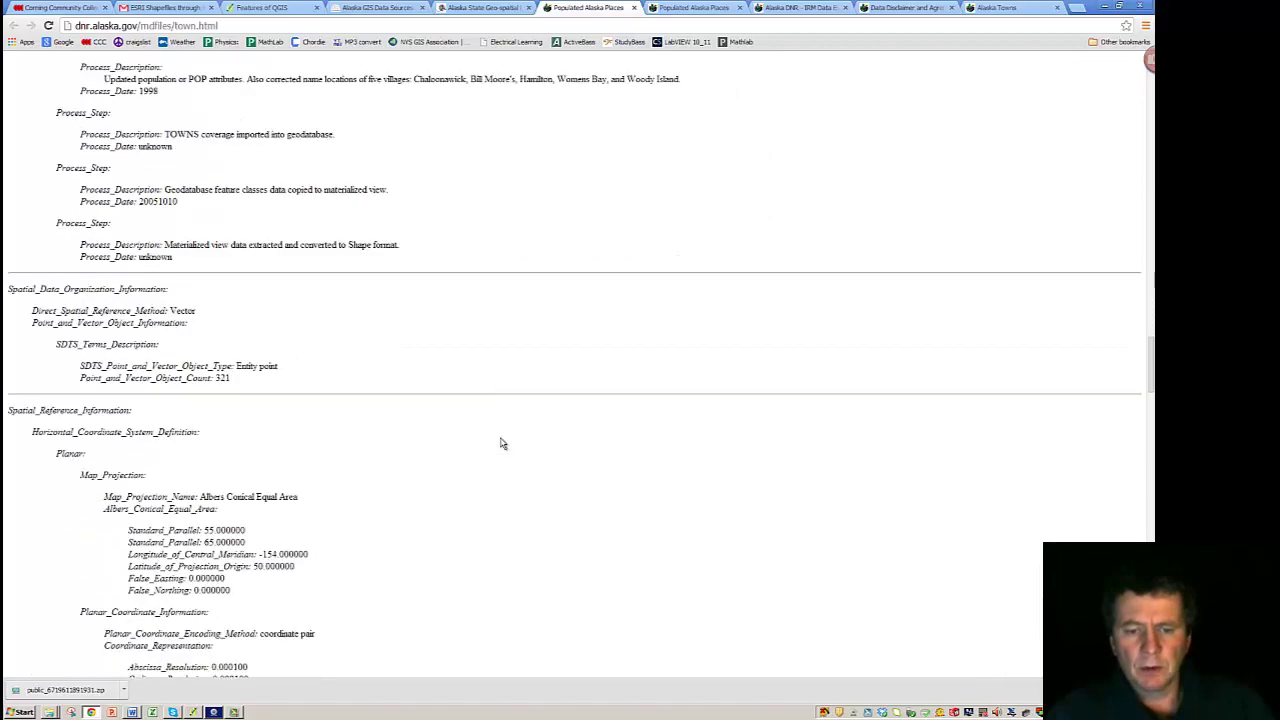
pyautogui.scroll(-1, 502, 443)
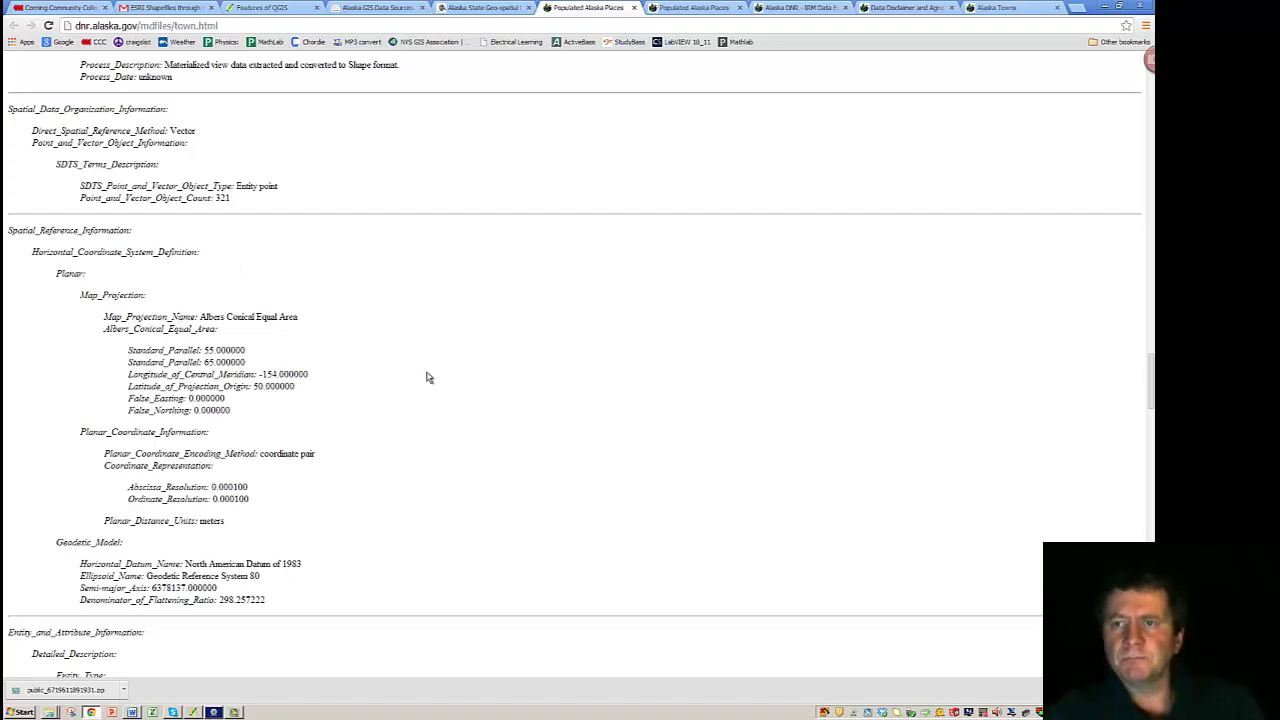
pyautogui.scroll(10, 506, 300)
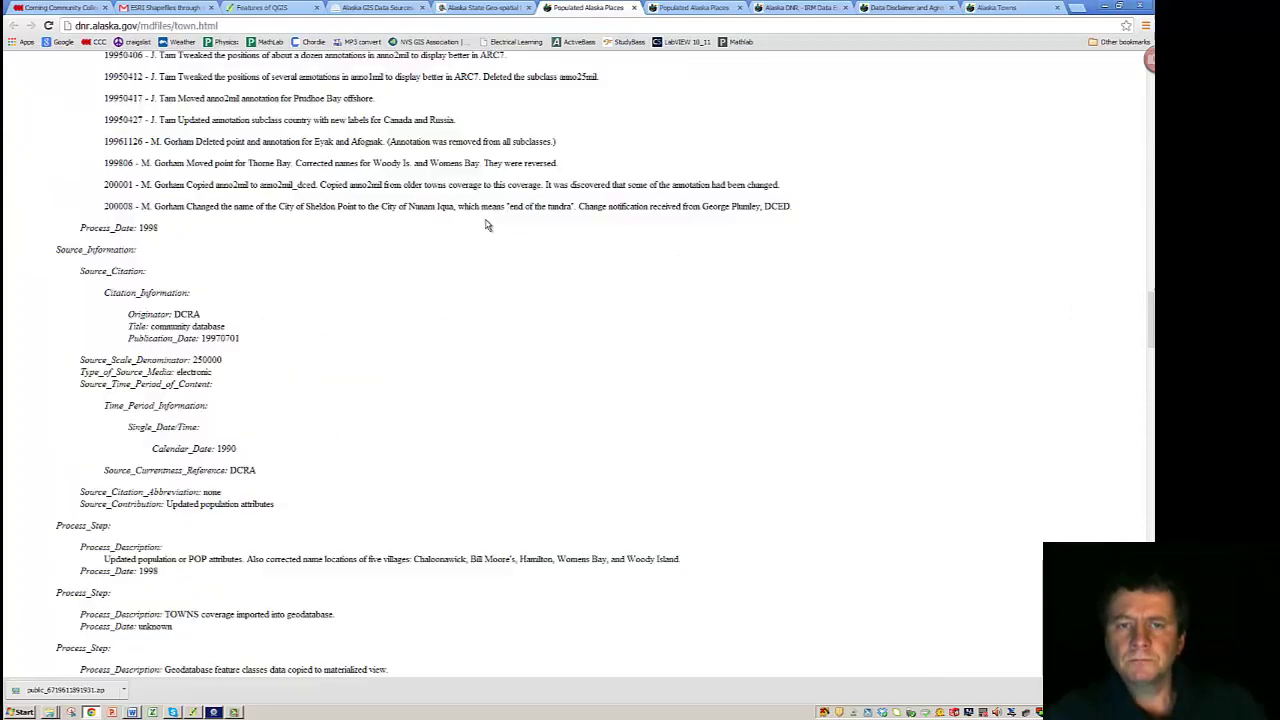
pyautogui.scroll(7, 487, 221)
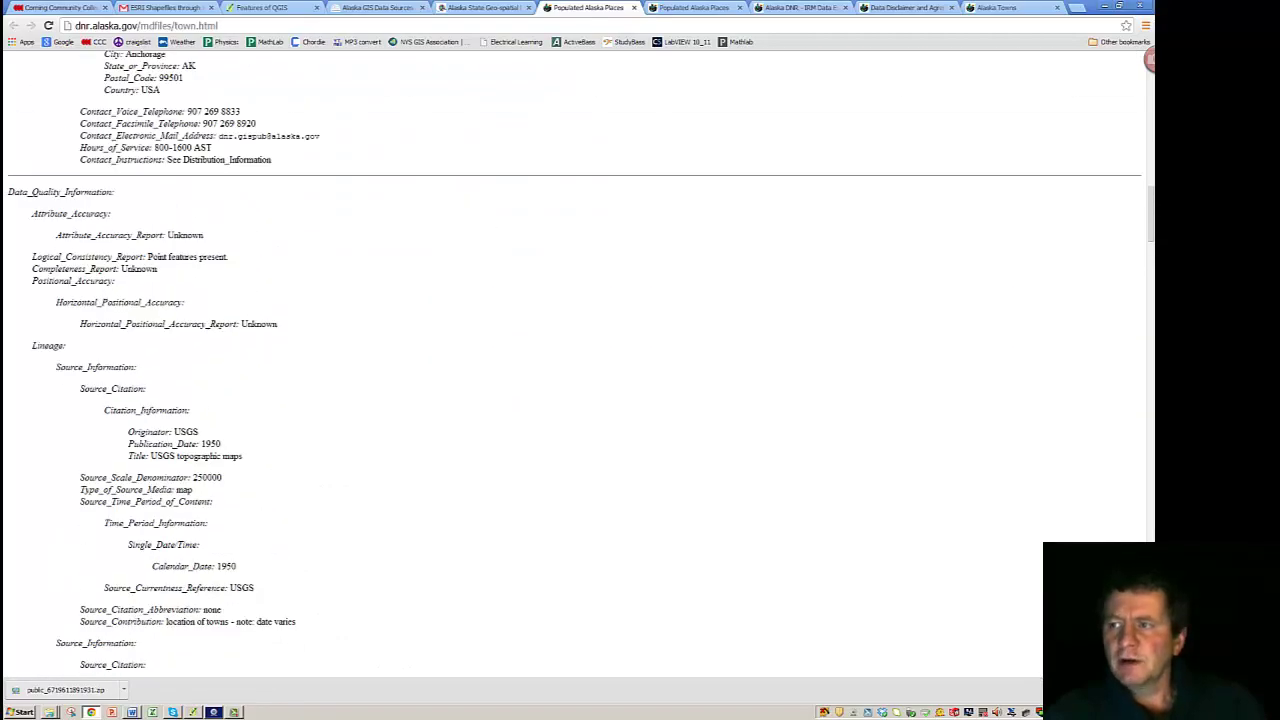
pyautogui.scroll(5, 1150, 112)
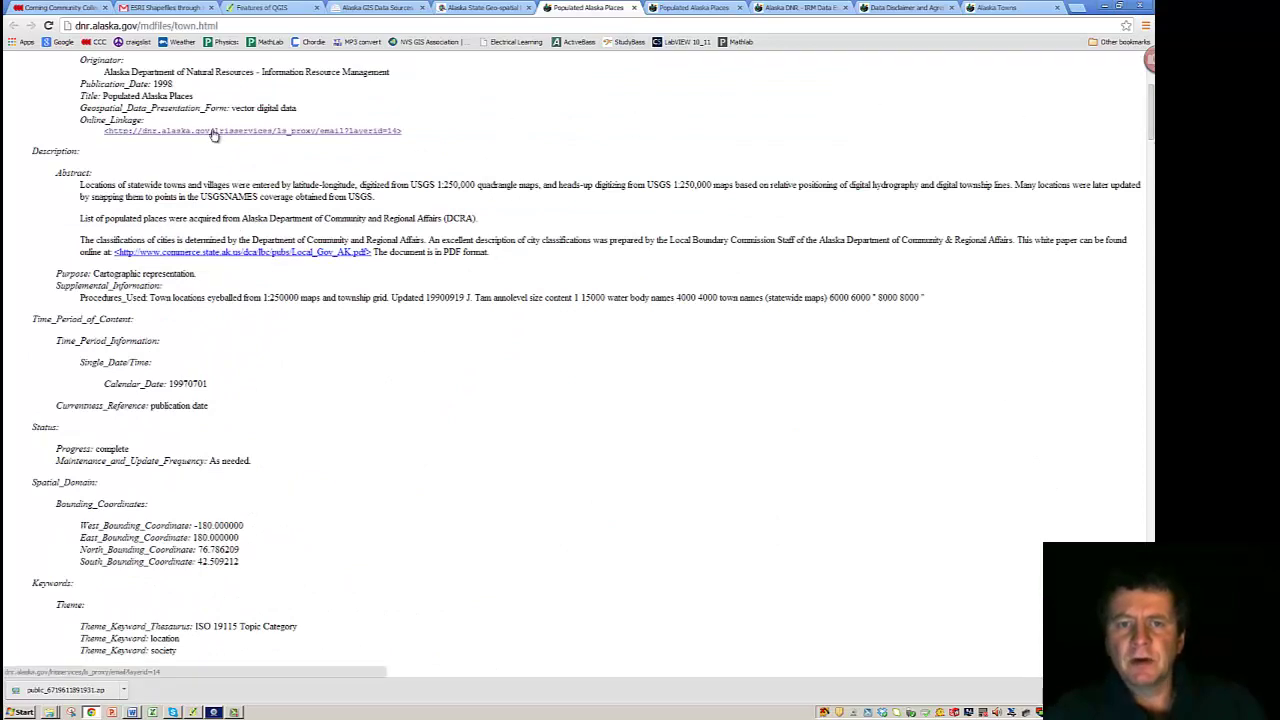
# Submit the data extract request, accept the terms, and open the extraction-complete email
pyautogui.click(688, 10)
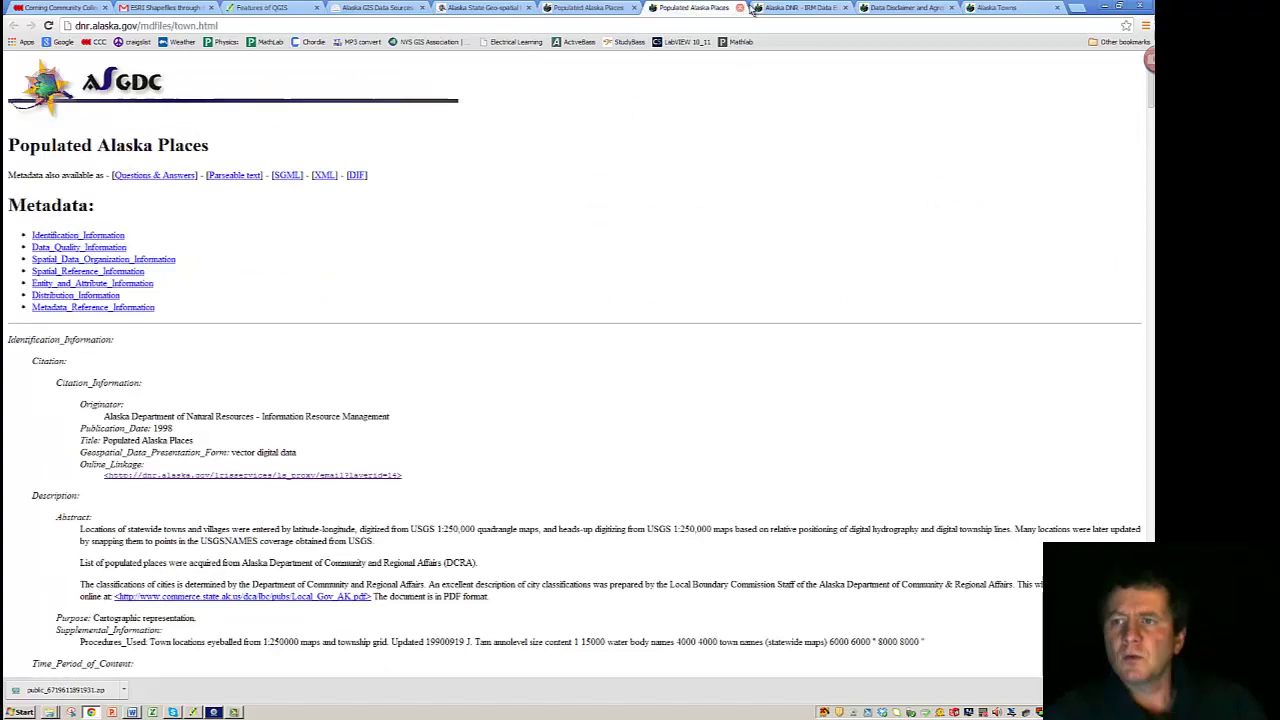
pyautogui.click(783, 9)
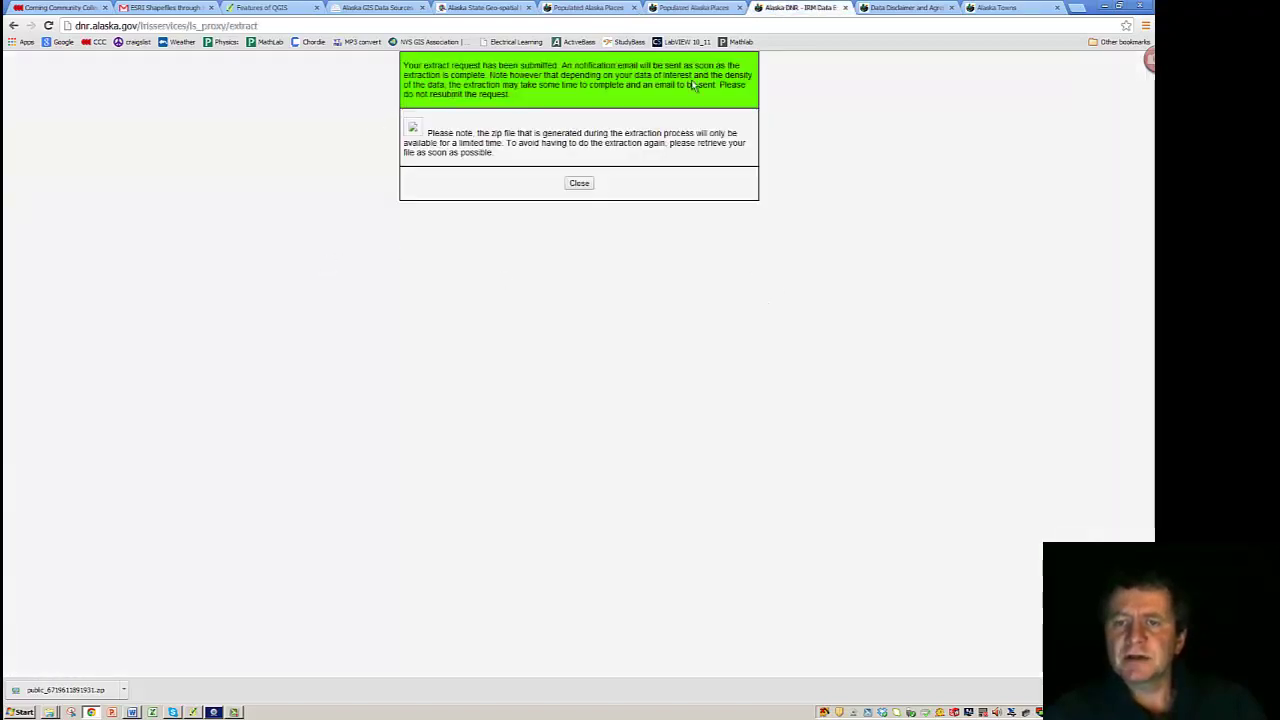
pyautogui.click(577, 8)
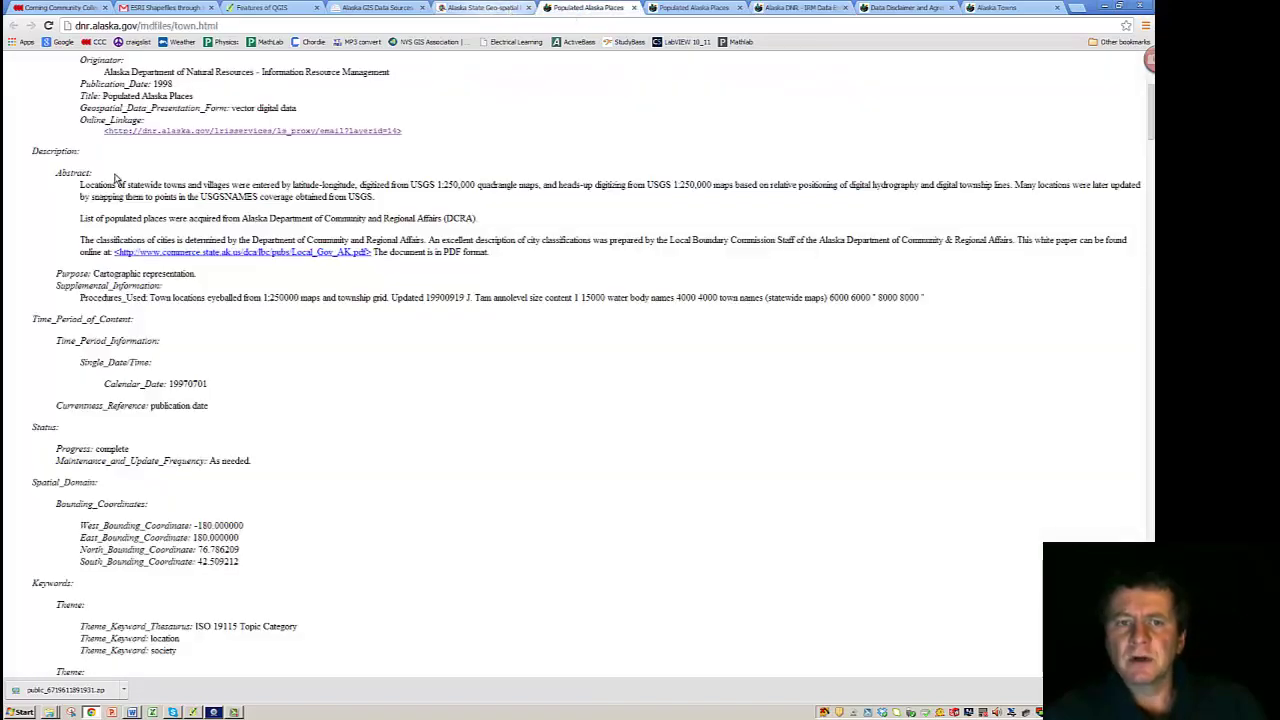
pyautogui.click(202, 132)
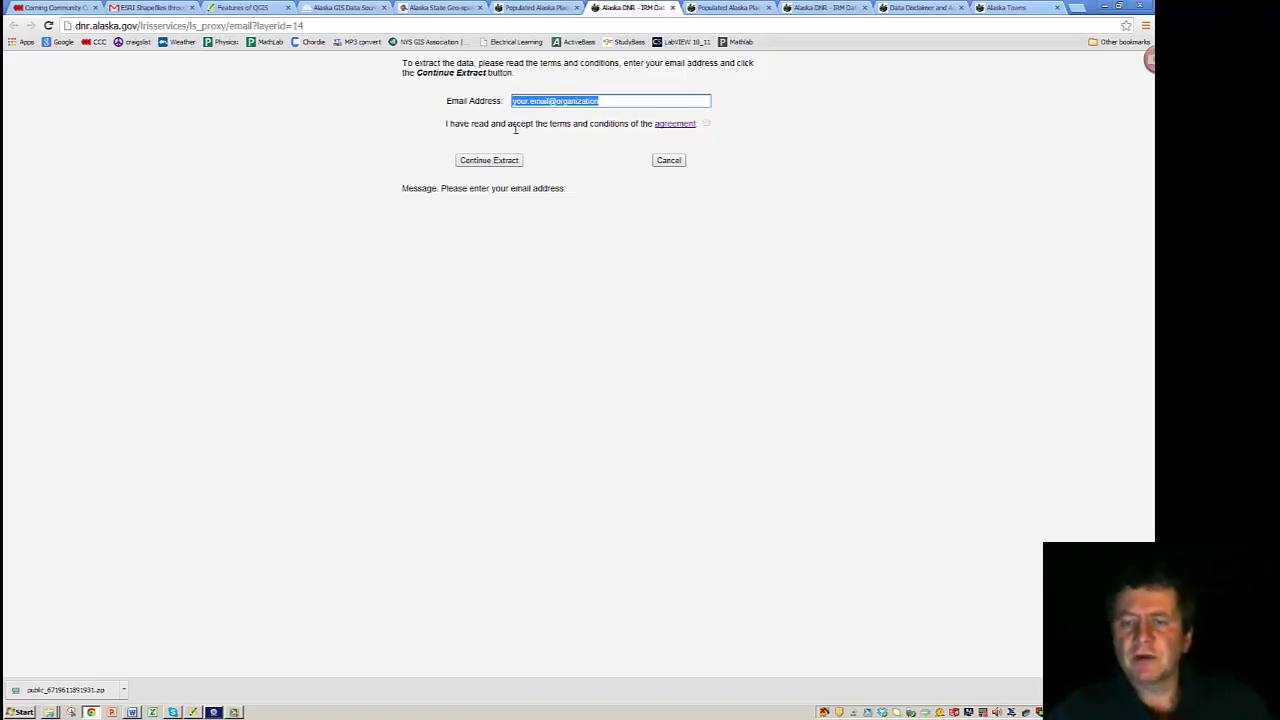
pyautogui.click(666, 127)
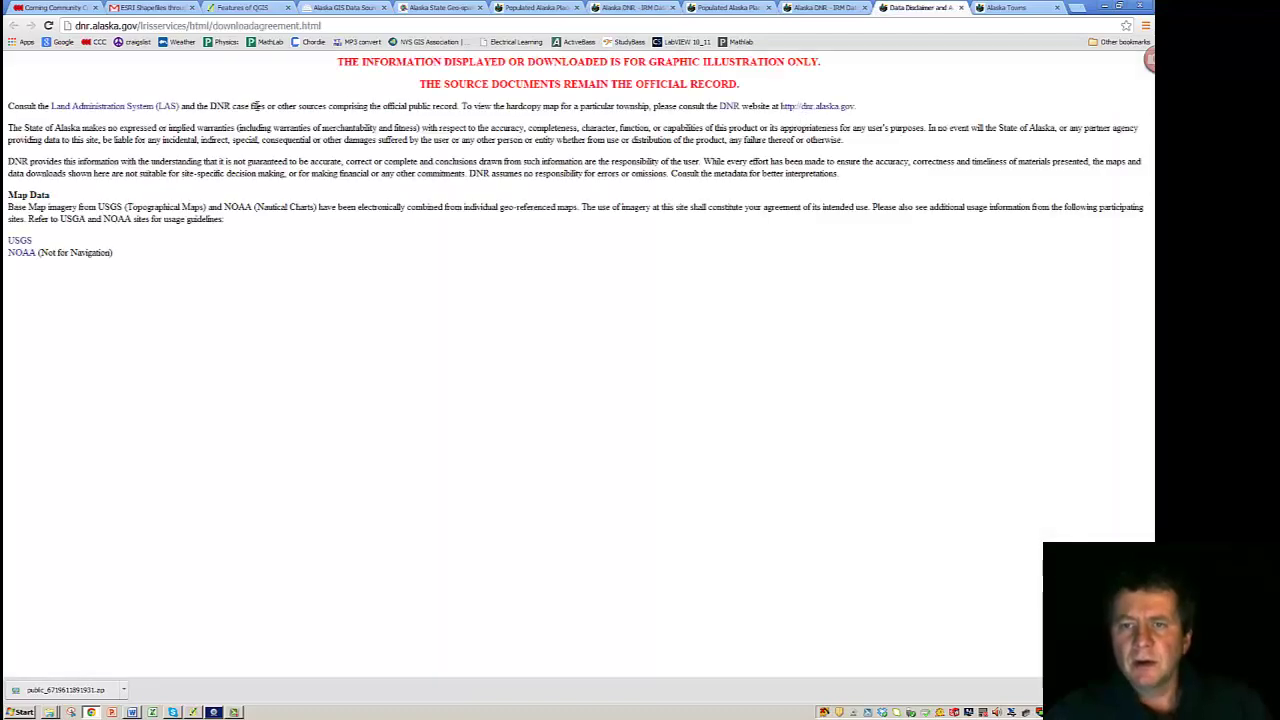
pyautogui.click(820, 9)
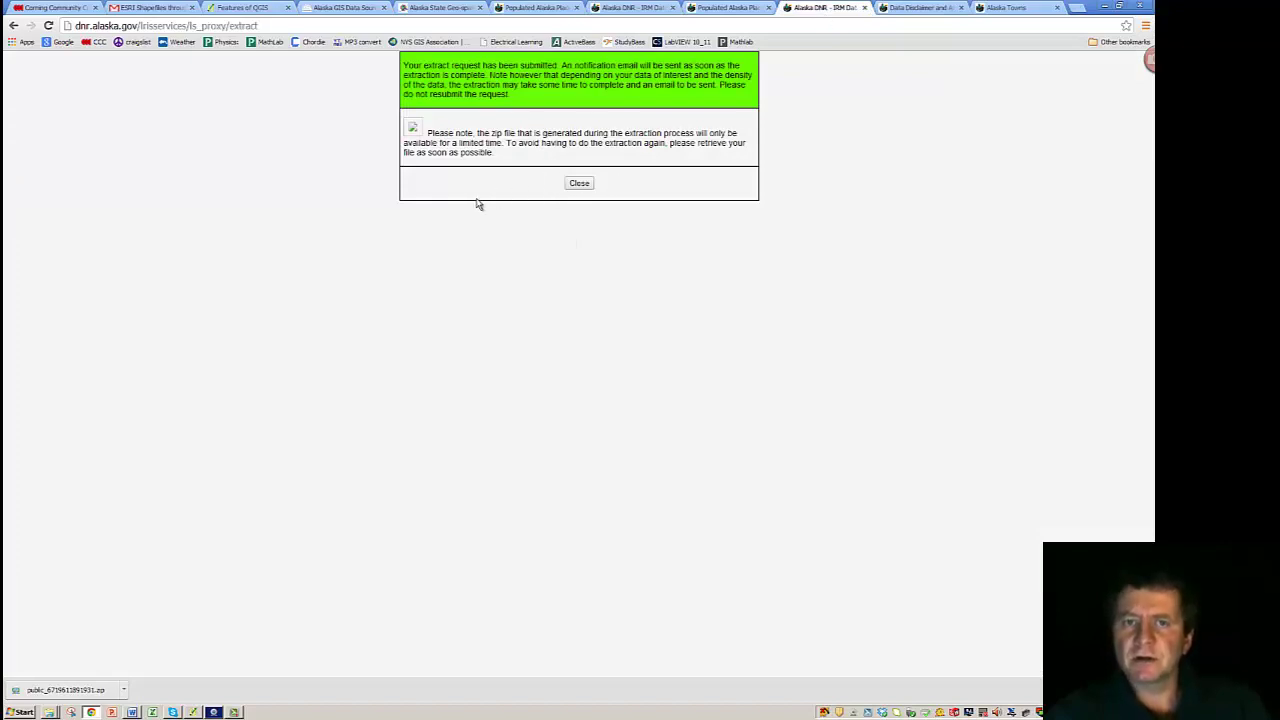
pyautogui.click(152, 8)
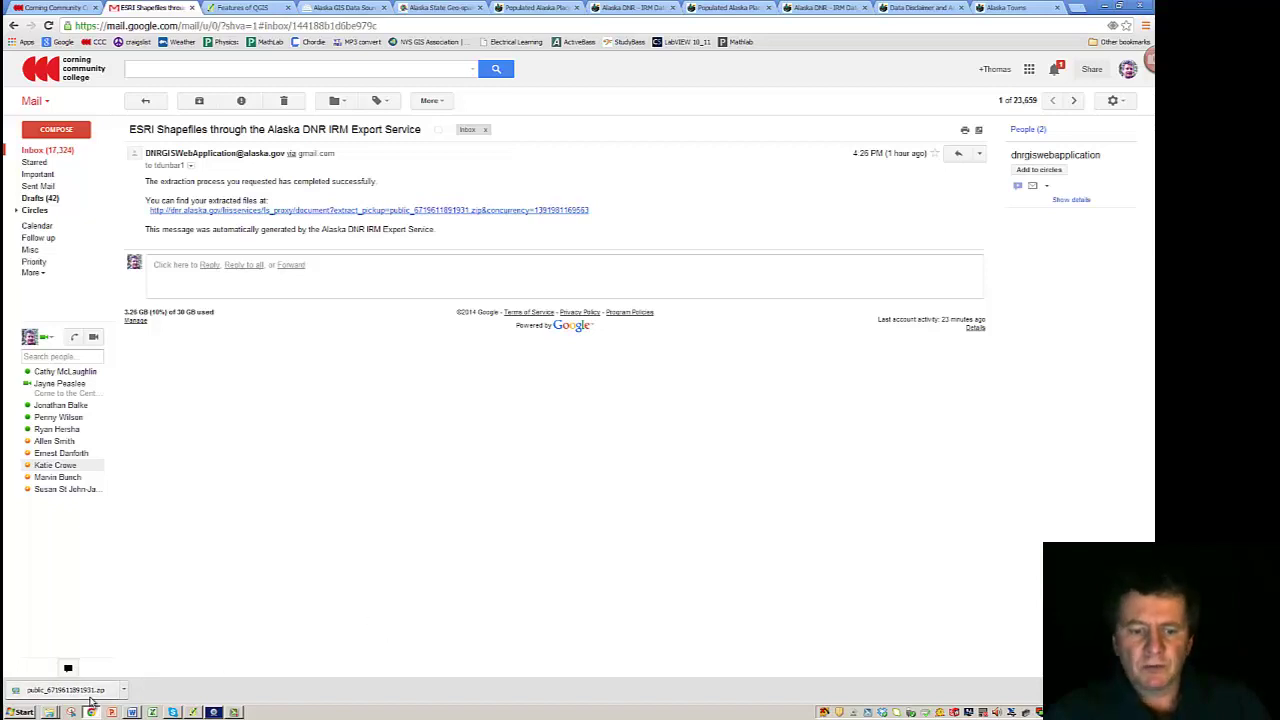
# Copy the downloaded zip from Downloads into Q:\QGIS\Answers\Assignment9-2
pyautogui.rightClick(90, 697)
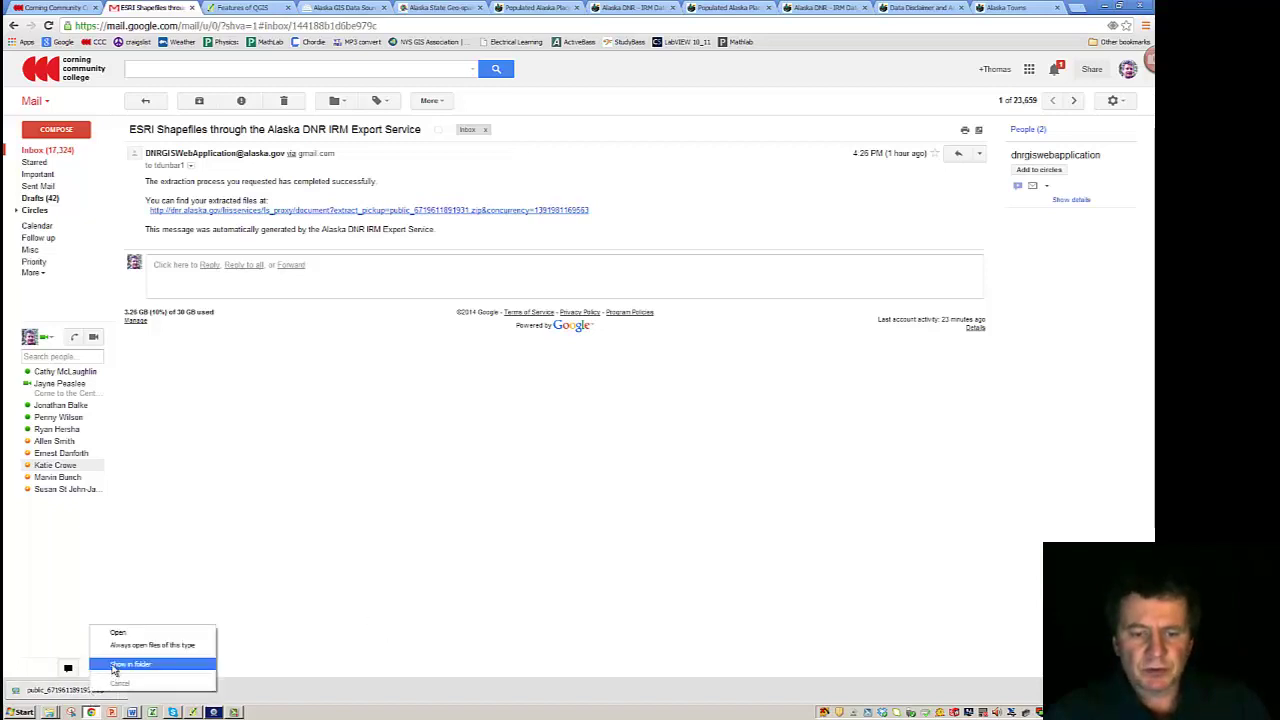
pyautogui.click(130, 664)
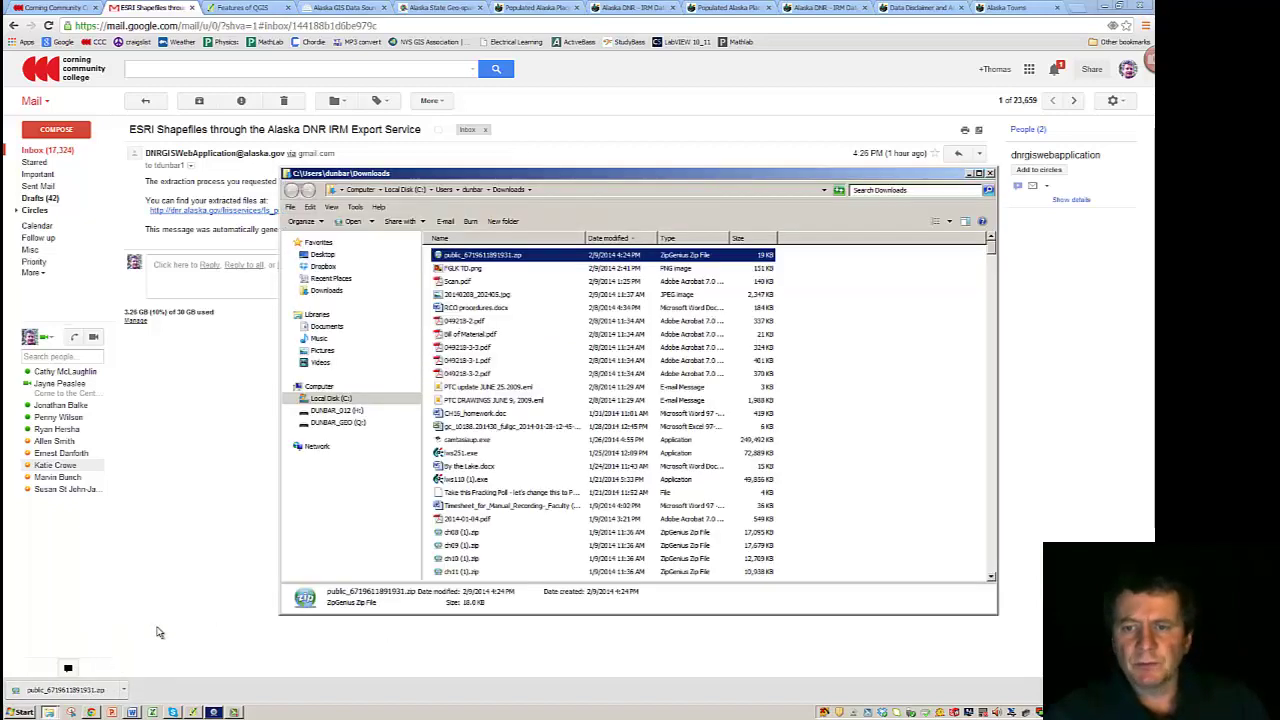
pyautogui.rightClick(486, 259)
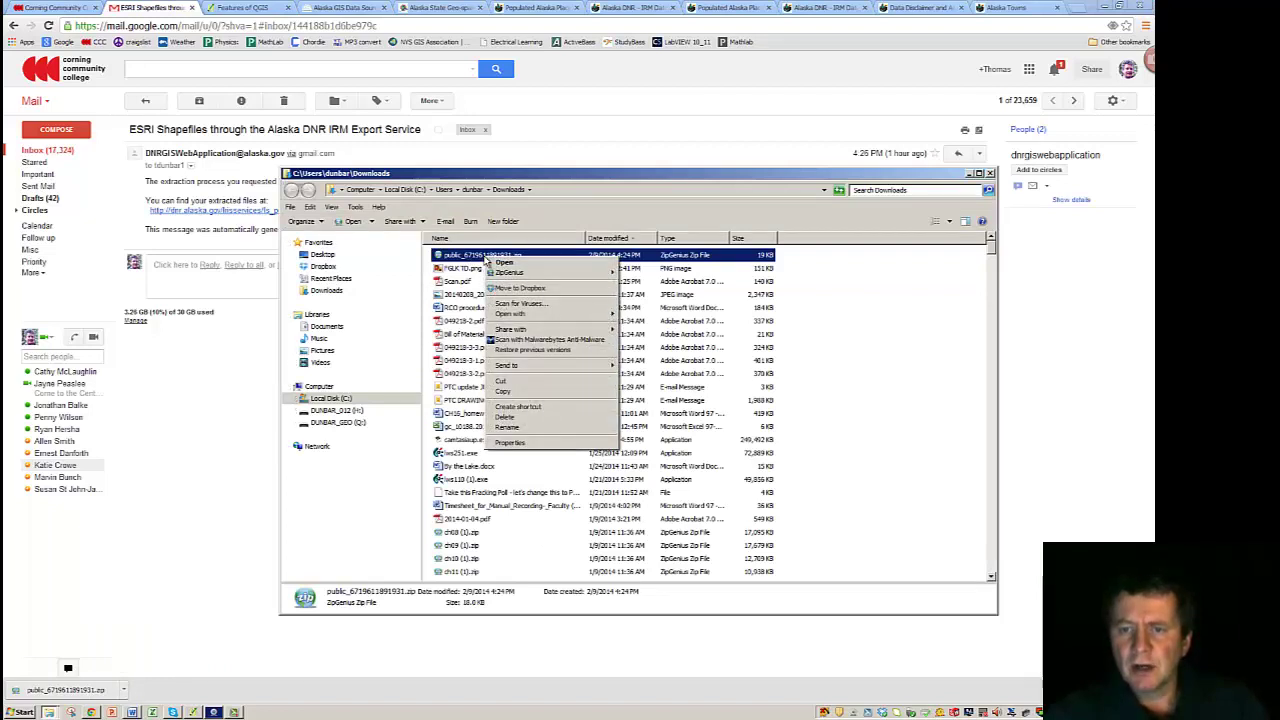
pyautogui.click(508, 391)
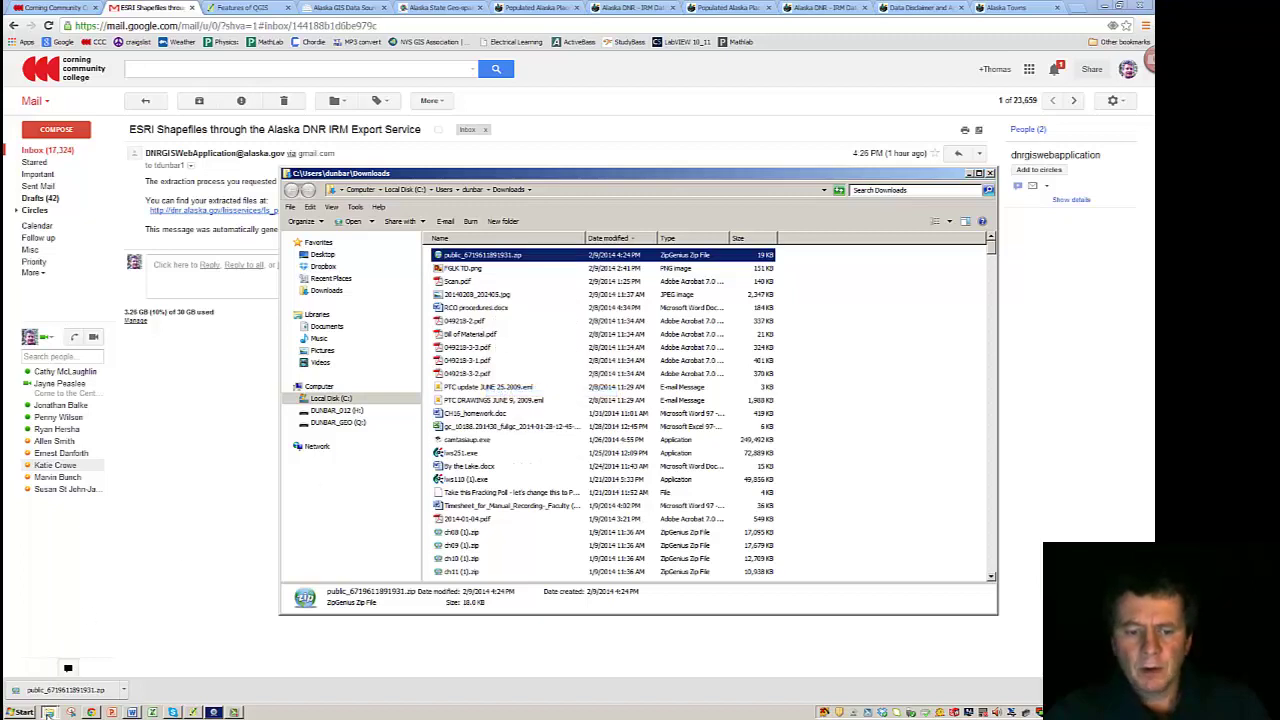
pyautogui.click(60, 692)
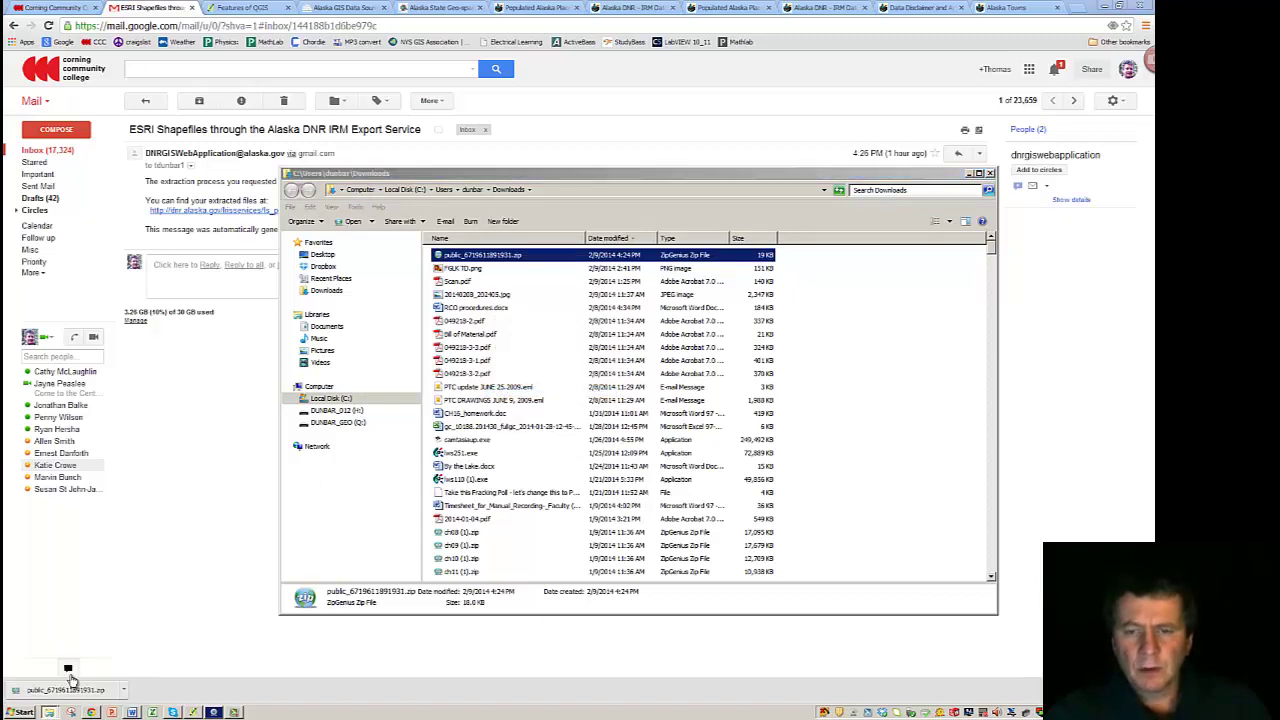
pyautogui.click(70, 680)
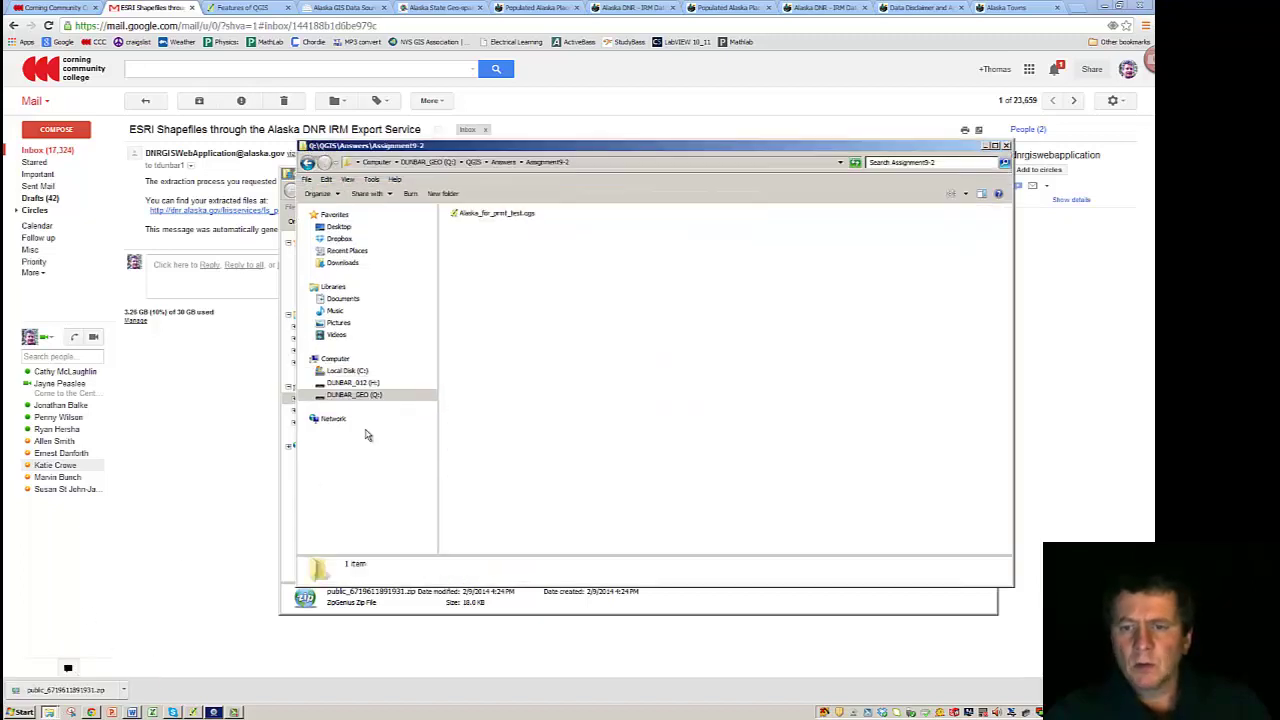
pyautogui.rightClick(485, 241)
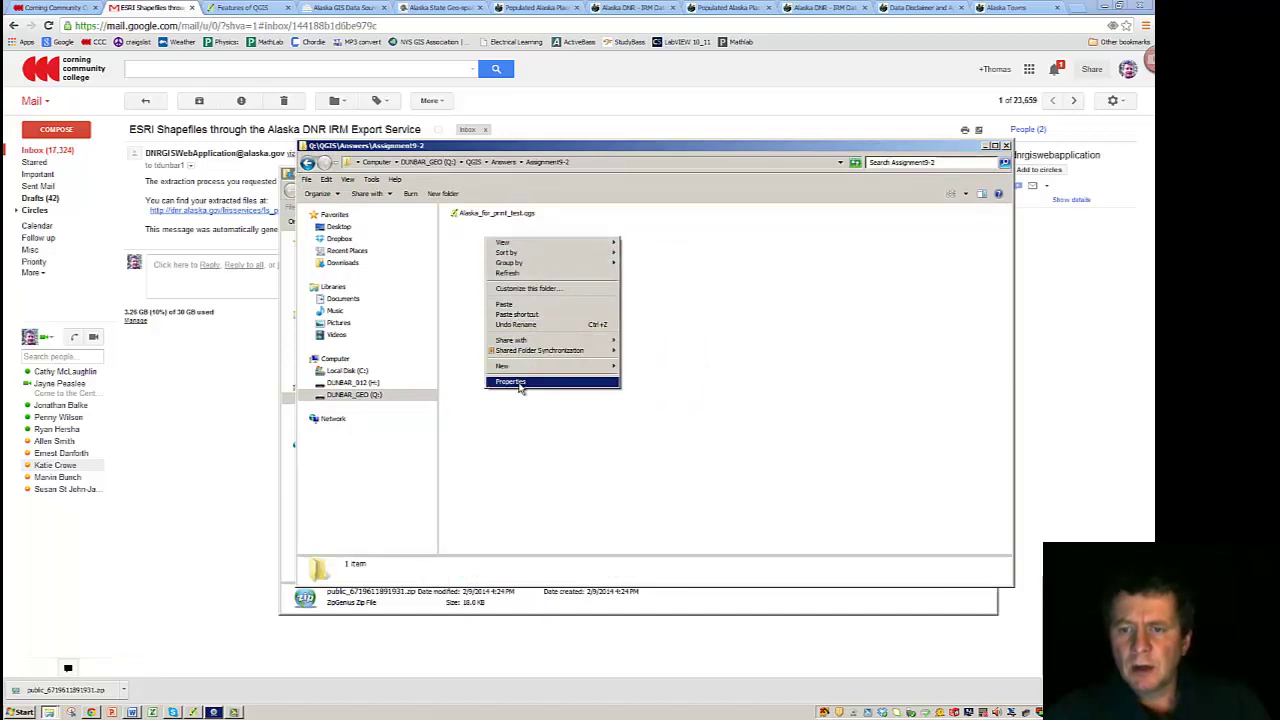
pyautogui.click(508, 305)
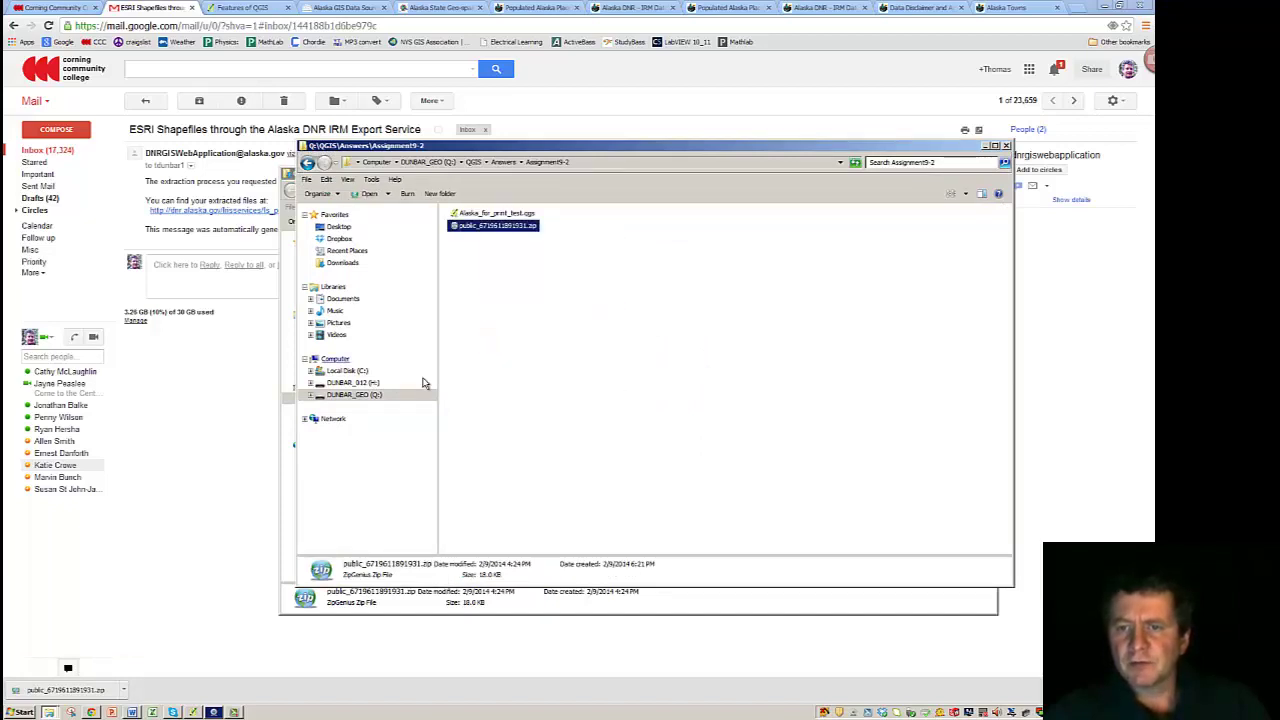
# Extract the zip there with ZipGenius, then permanently delete the zip file
pyautogui.rightClick(485, 231)
pyautogui.moveTo(516, 246)
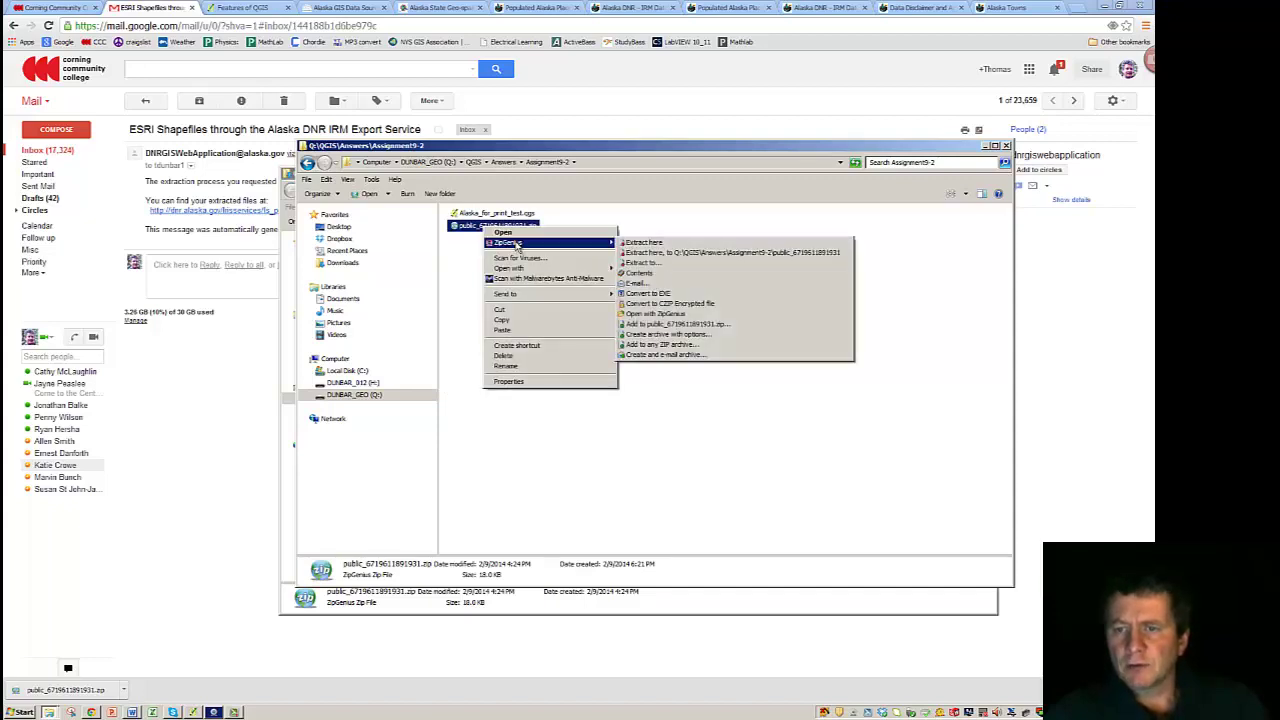
pyautogui.click(662, 243)
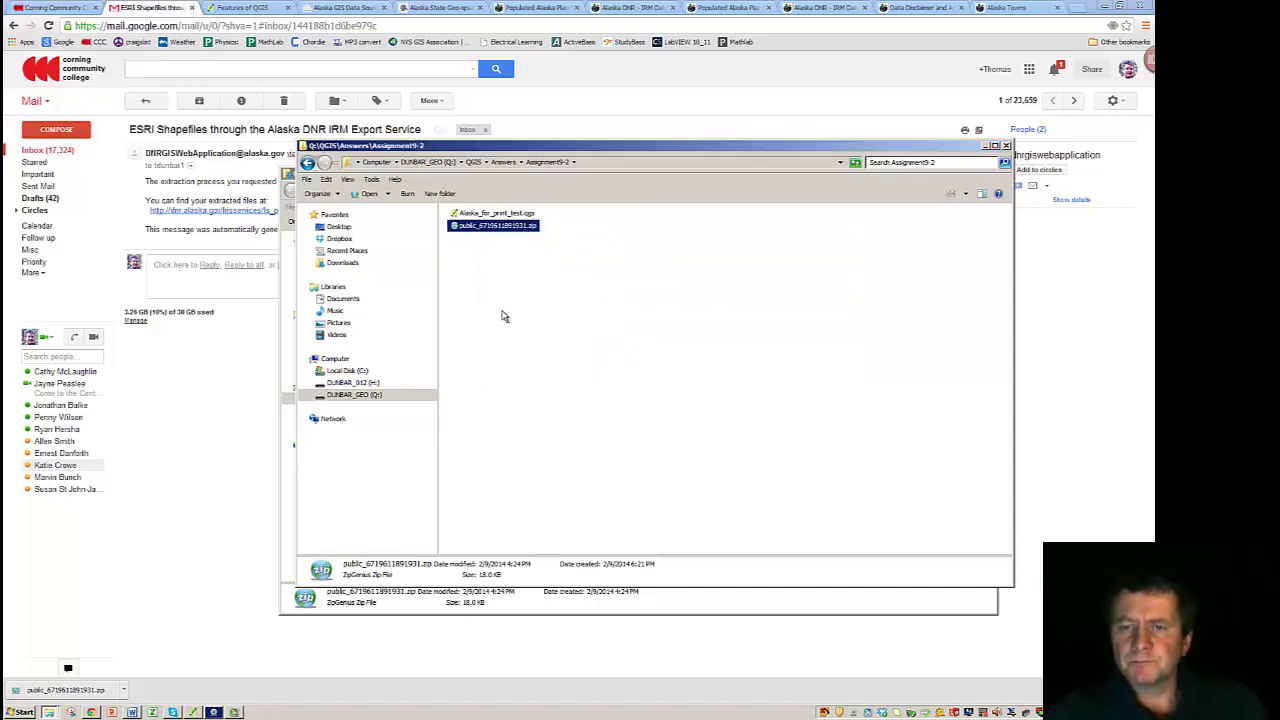
pyautogui.click(550, 363)
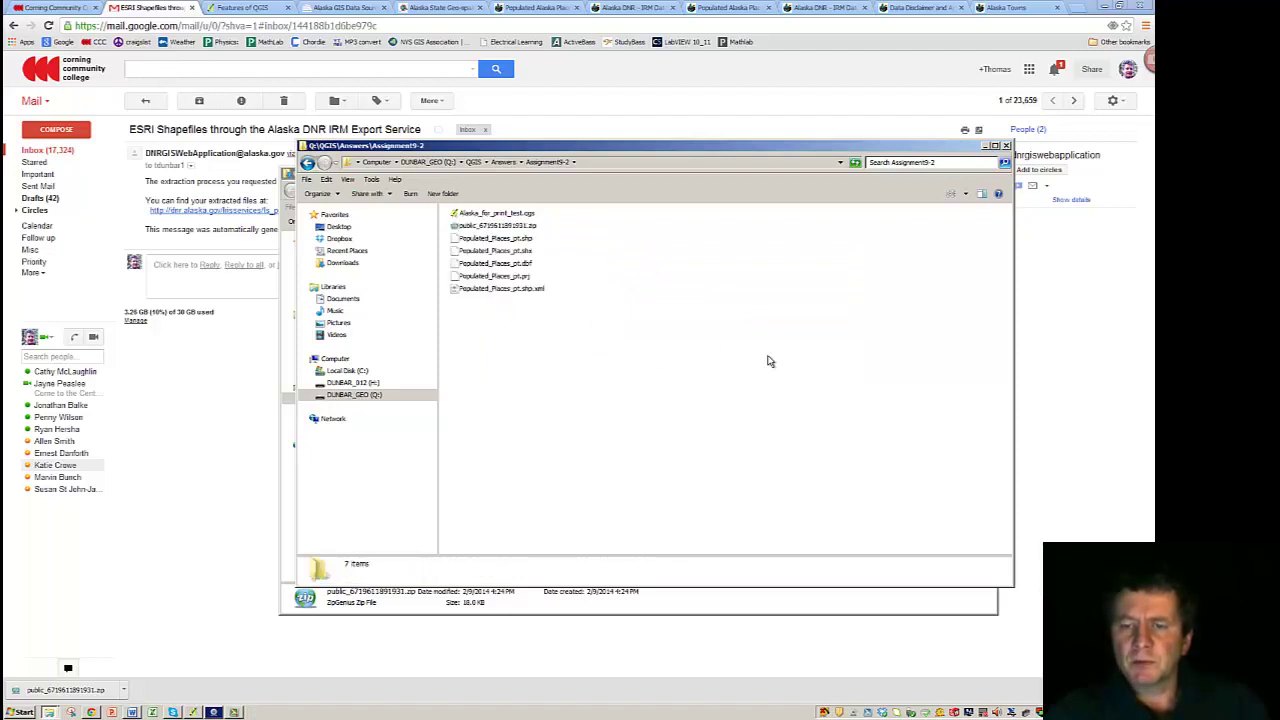
pyautogui.rightClick(490, 230)
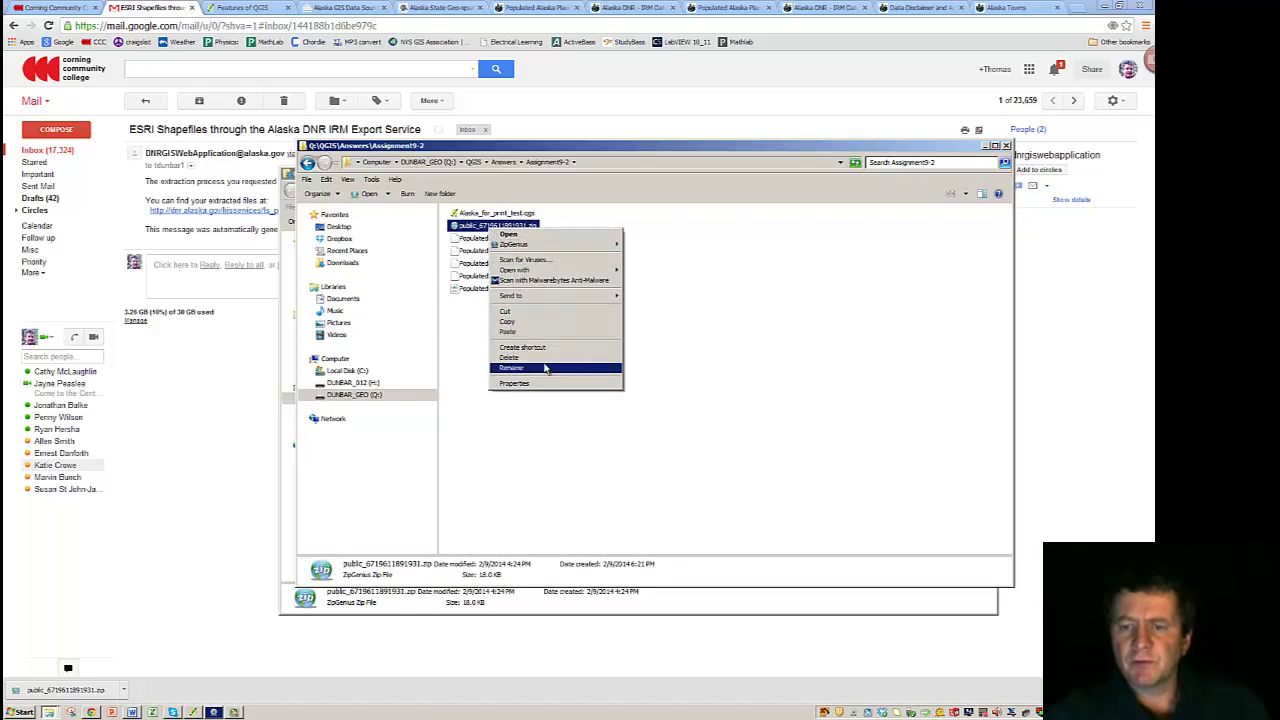
pyautogui.click(555, 357)
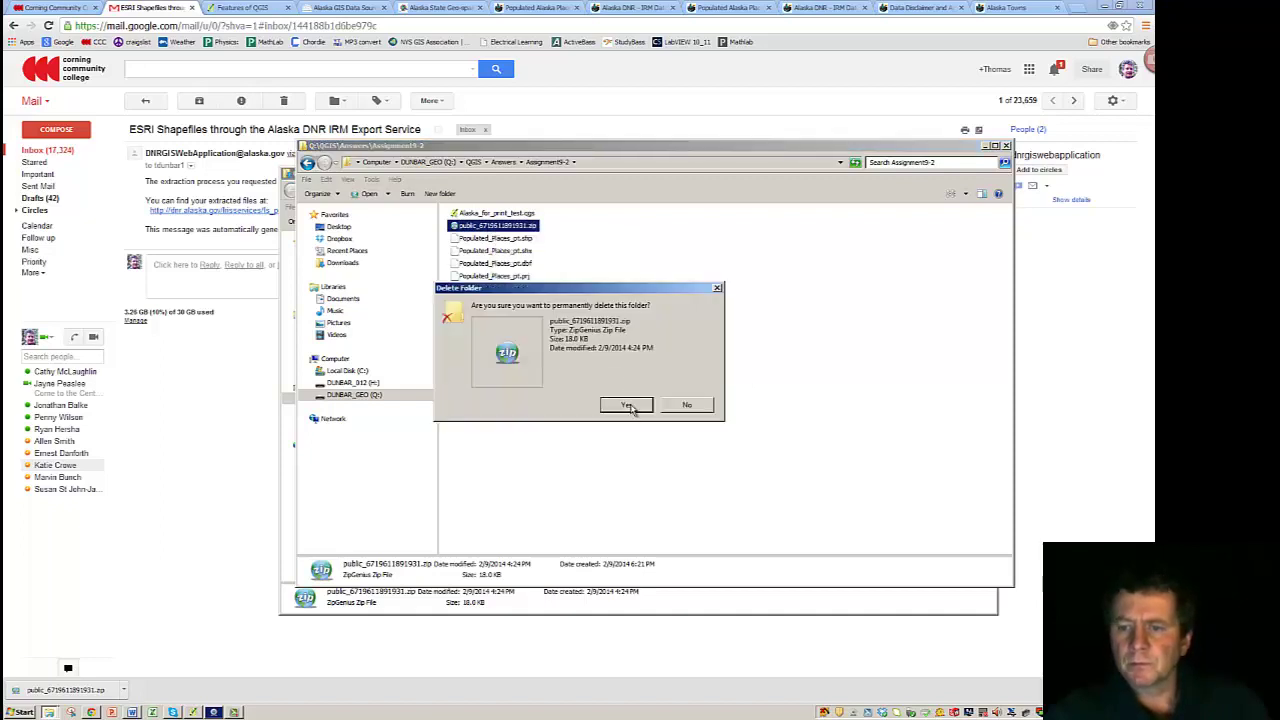
pyautogui.click(627, 405)
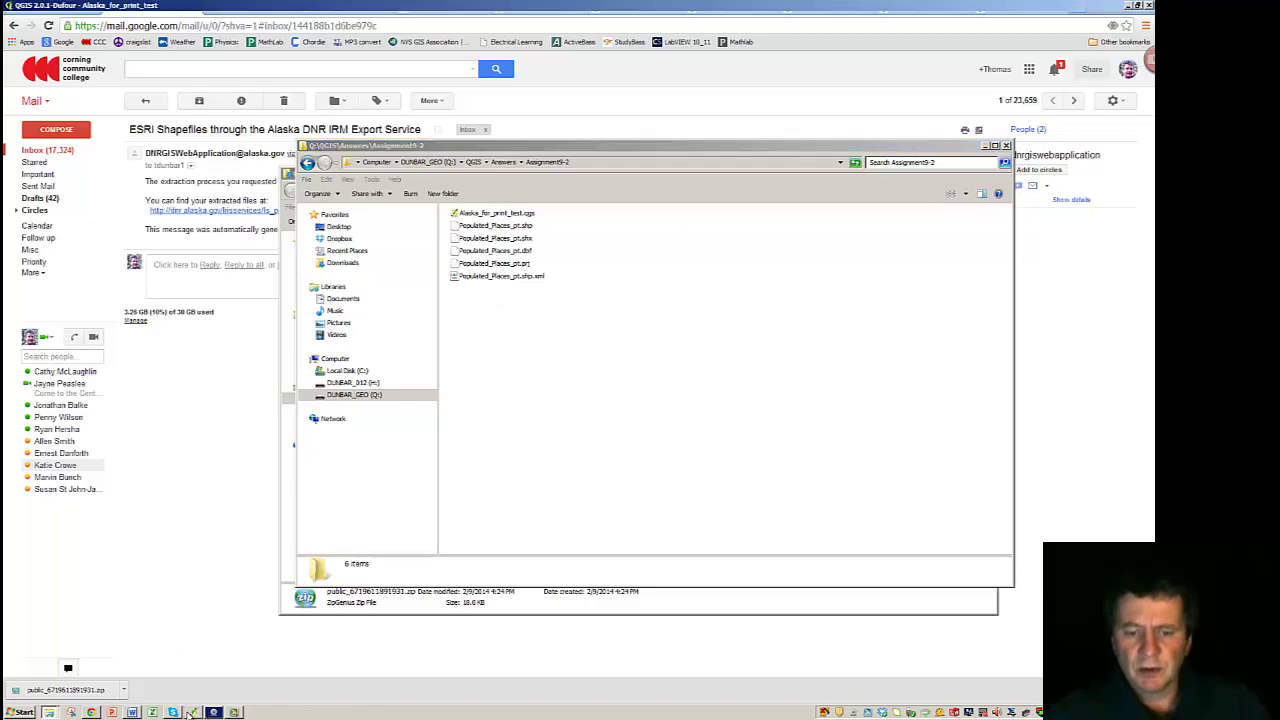
# In QGIS, add Populated_Places_pt.shp from the Assignment9-2 folder as a layer
pyautogui.click(213, 712)
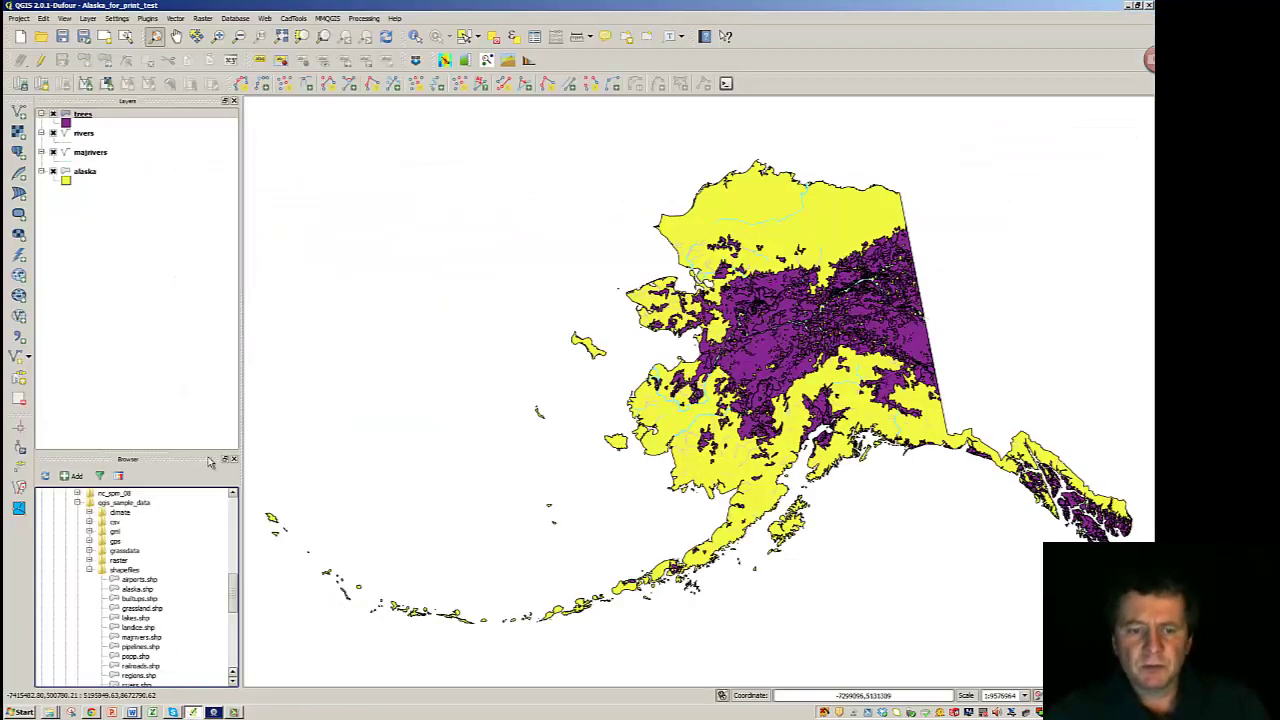
pyautogui.moveTo(237, 612); pyautogui.dragTo(242, 540)
pyautogui.scroll(-10, 87, 565)
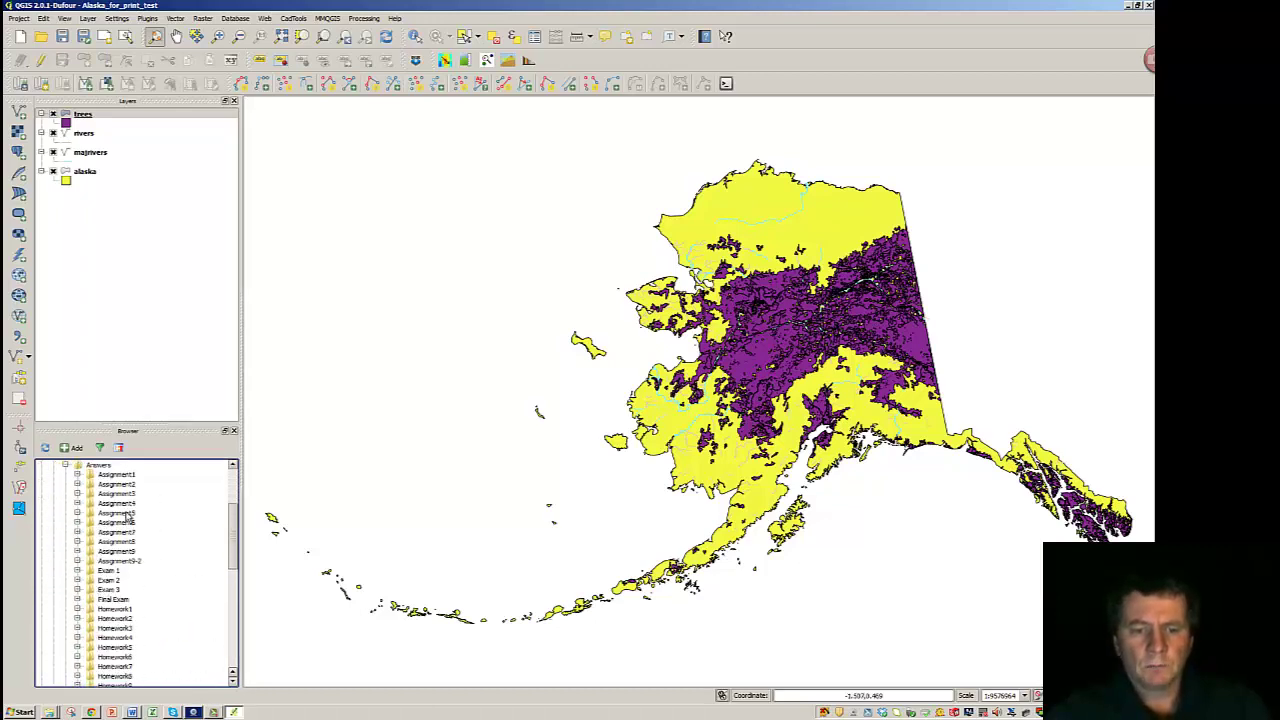
pyautogui.click(78, 562)
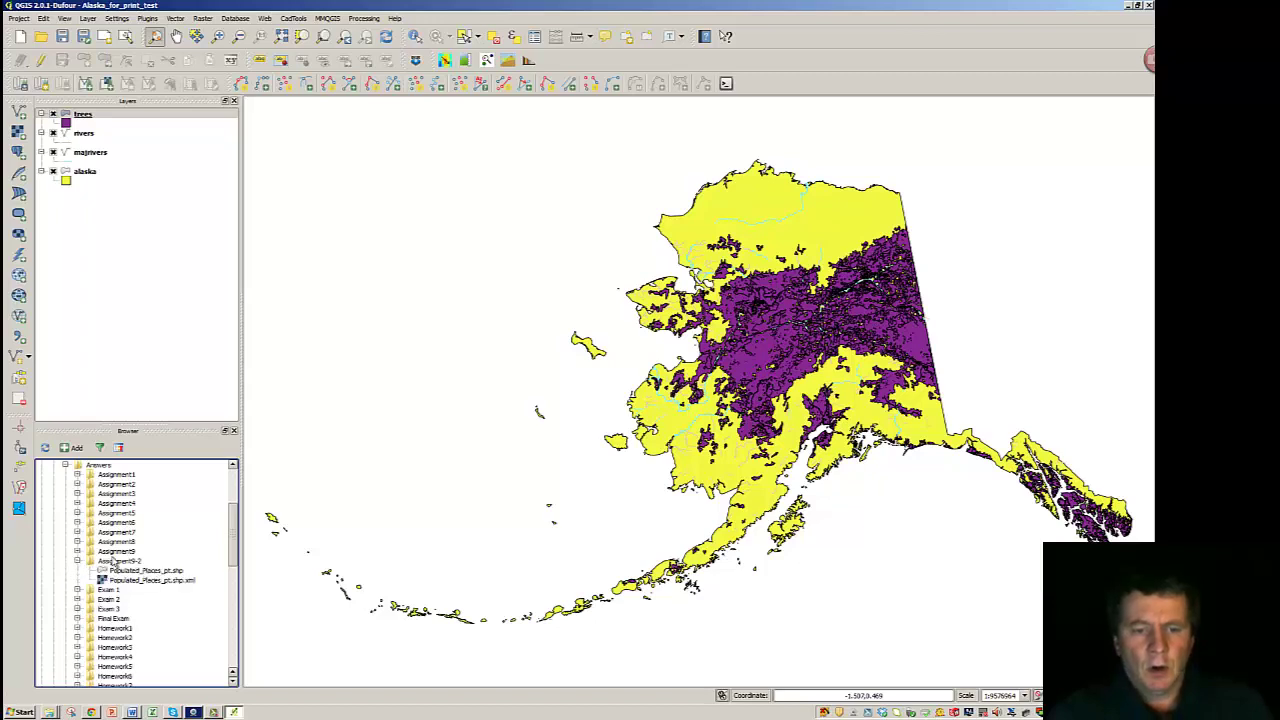
pyautogui.scroll(1, 114, 560)
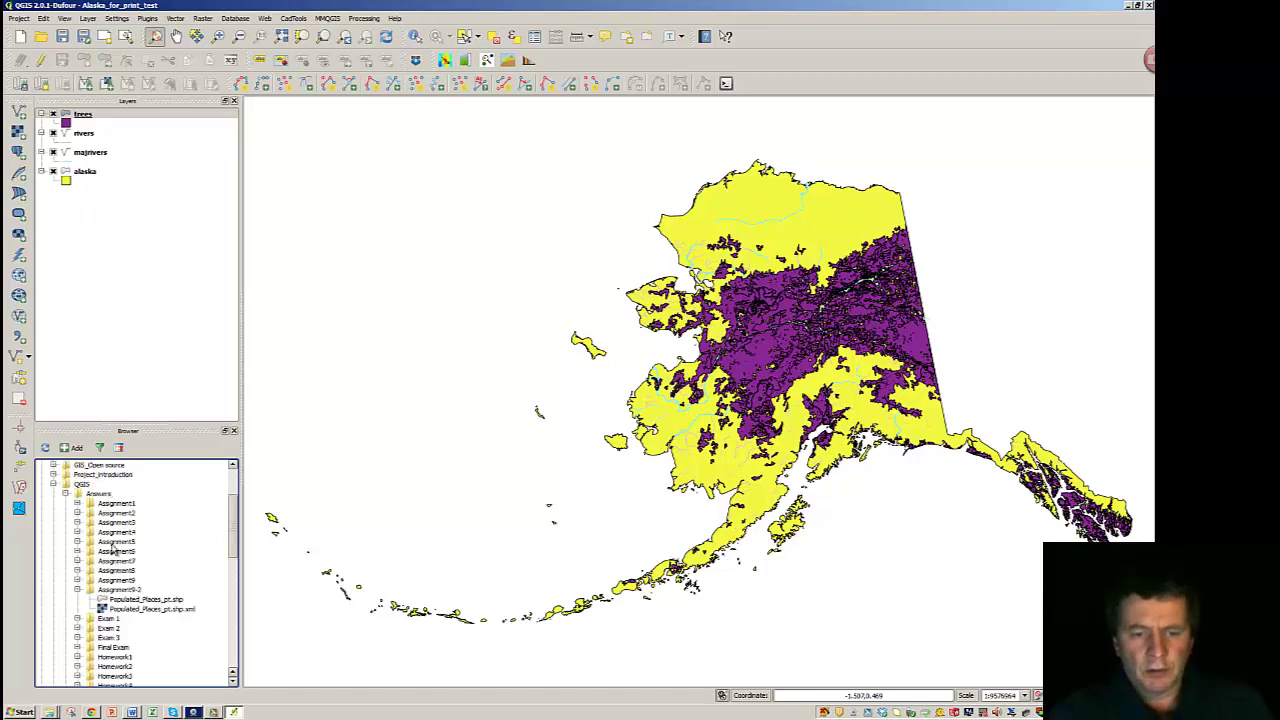
pyautogui.click(148, 601)
pyautogui.rightClick(148, 599)
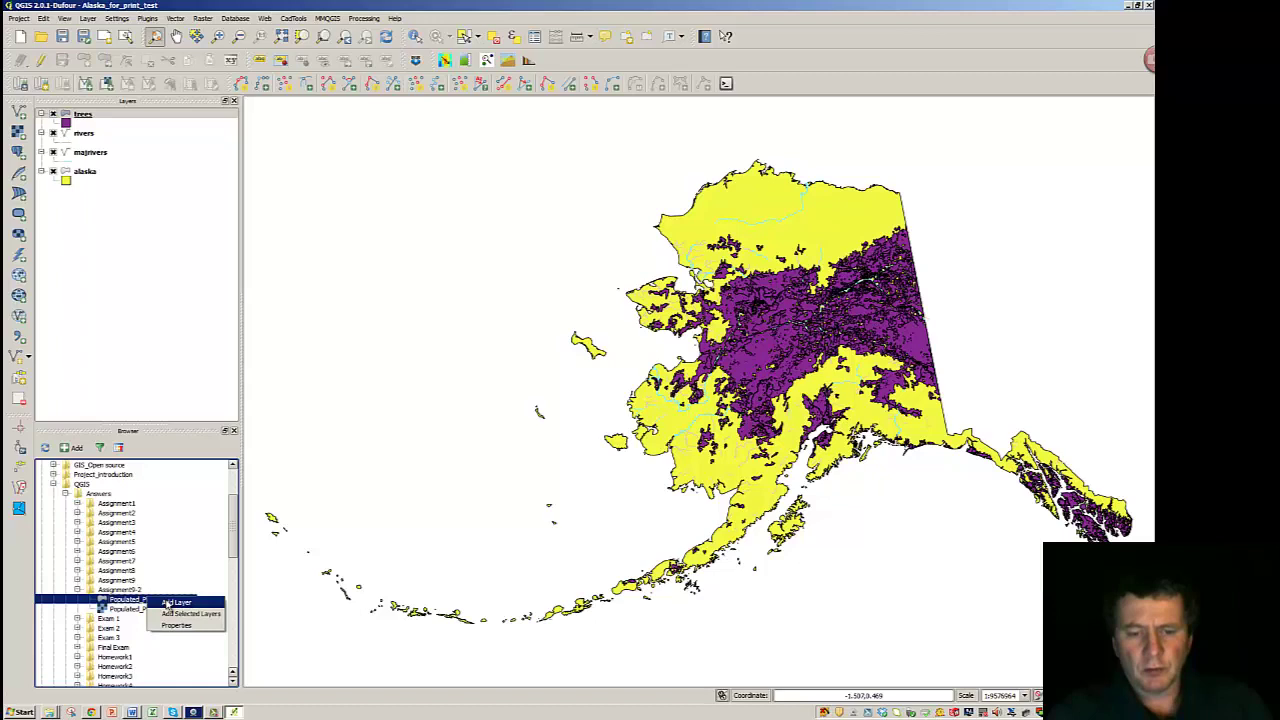
pyautogui.click(174, 603)
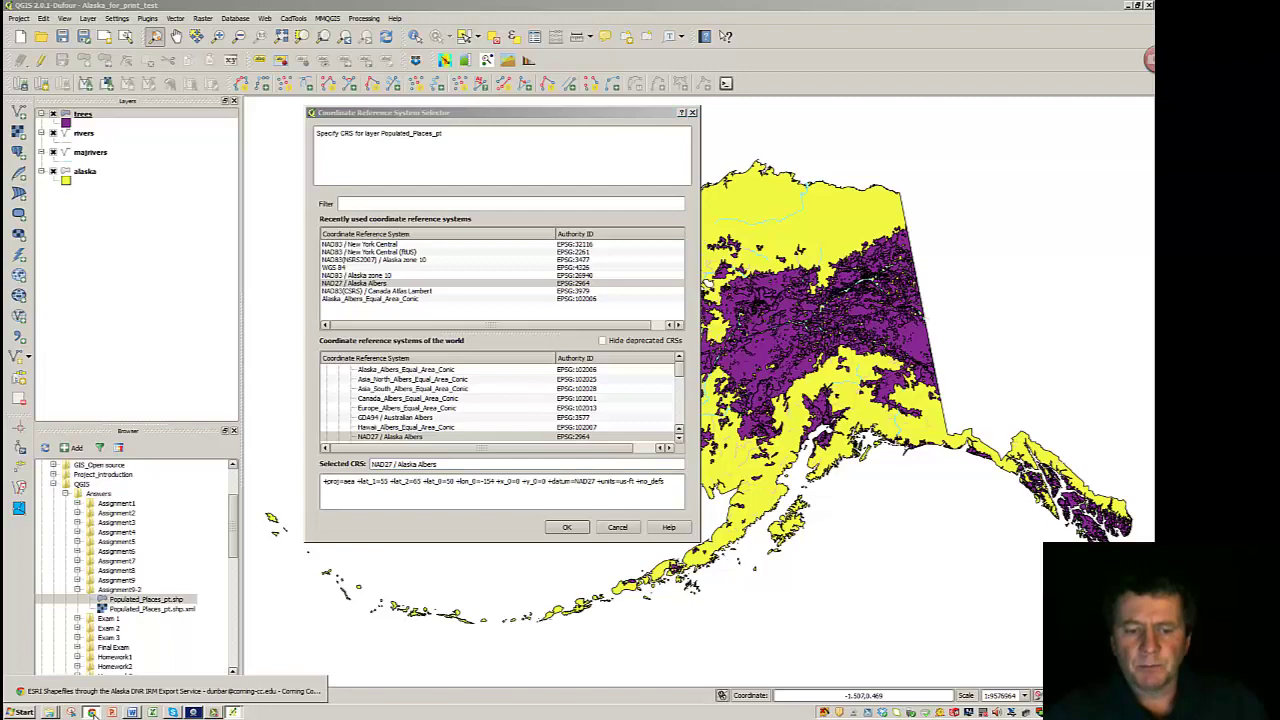
# Scroll the Populated Alaska Places metadata to its Albers Conical Equal Area, NAD83 spatial reference
pyautogui.click(92, 712)
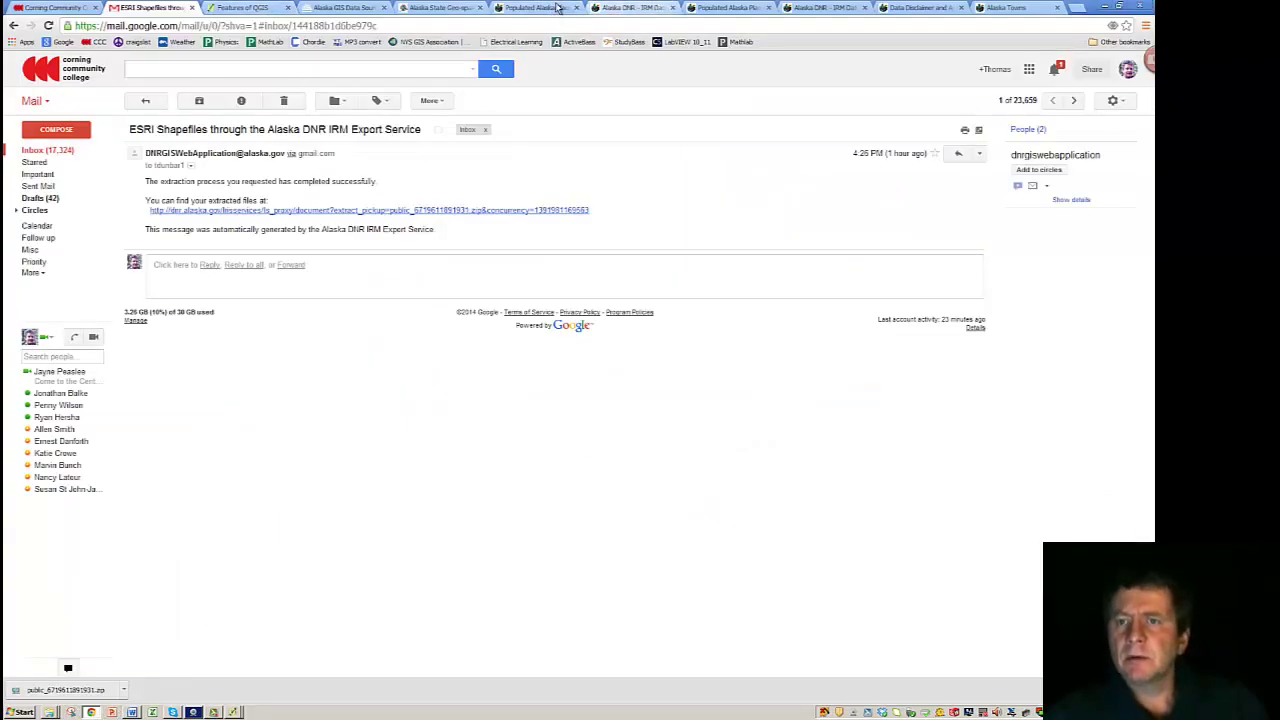
pyautogui.click(703, 9)
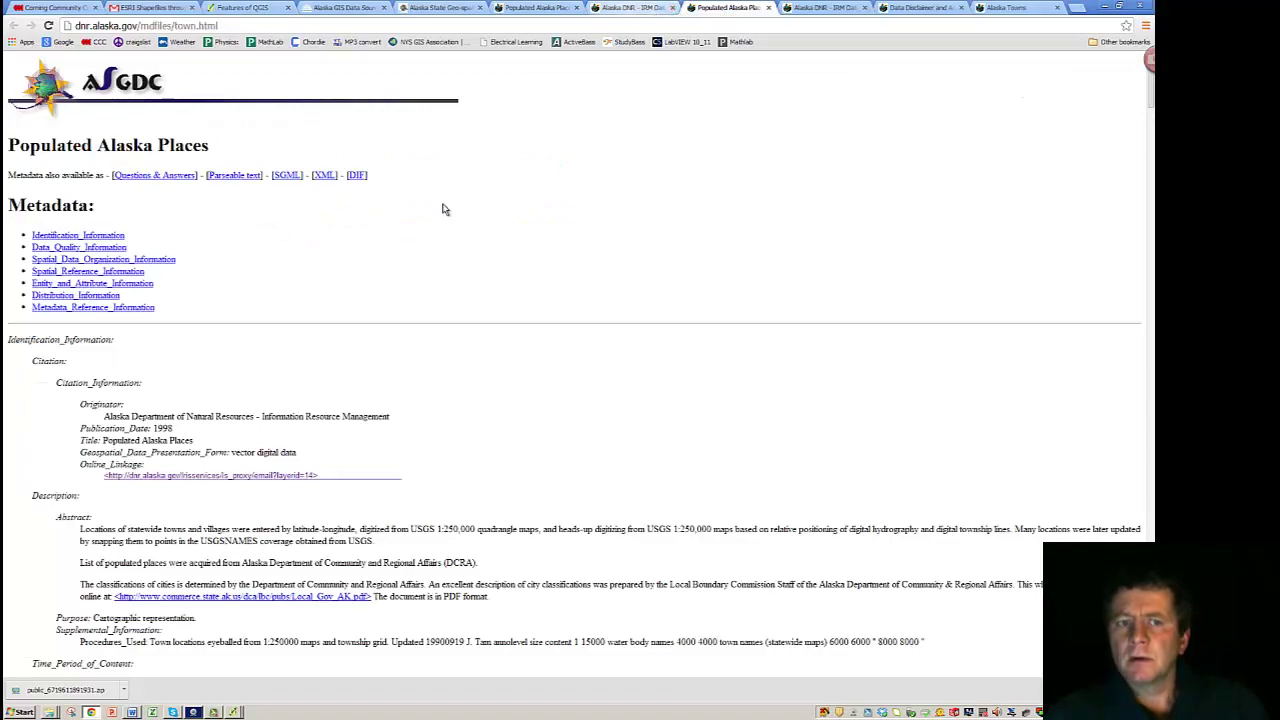
pyautogui.scroll(-15, 427, 270)
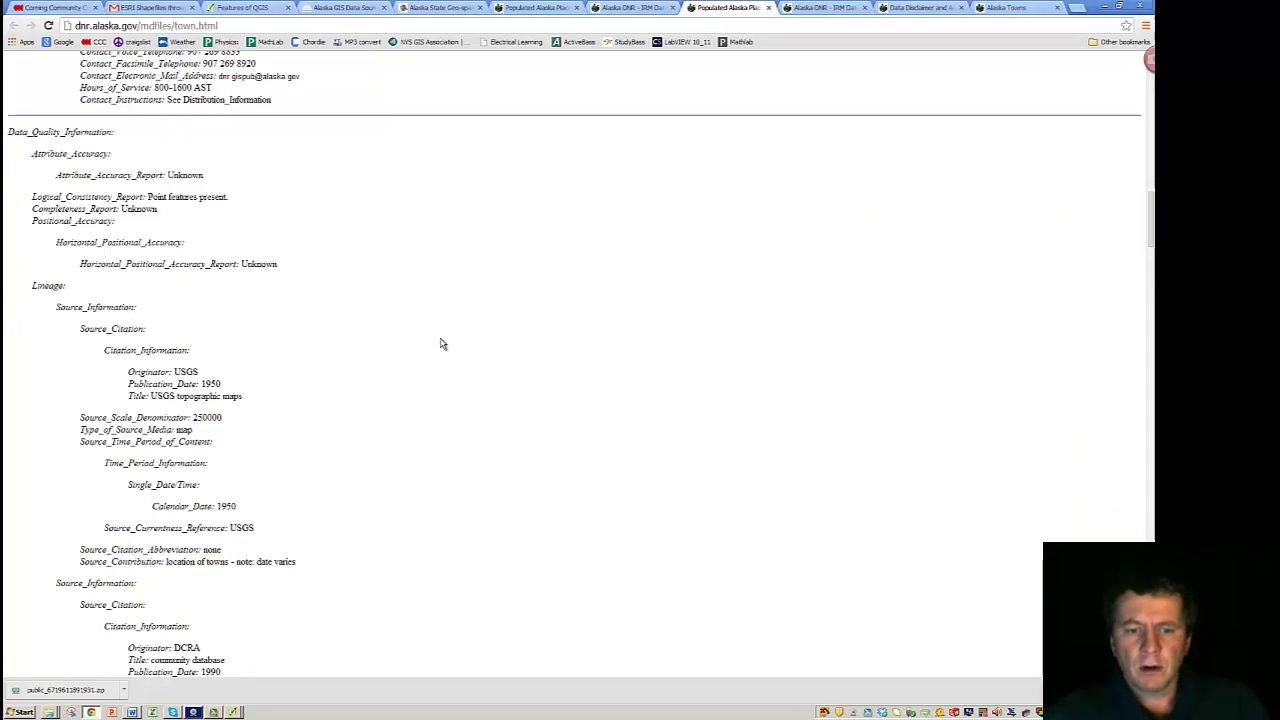
pyautogui.scroll(-10, 442, 337)
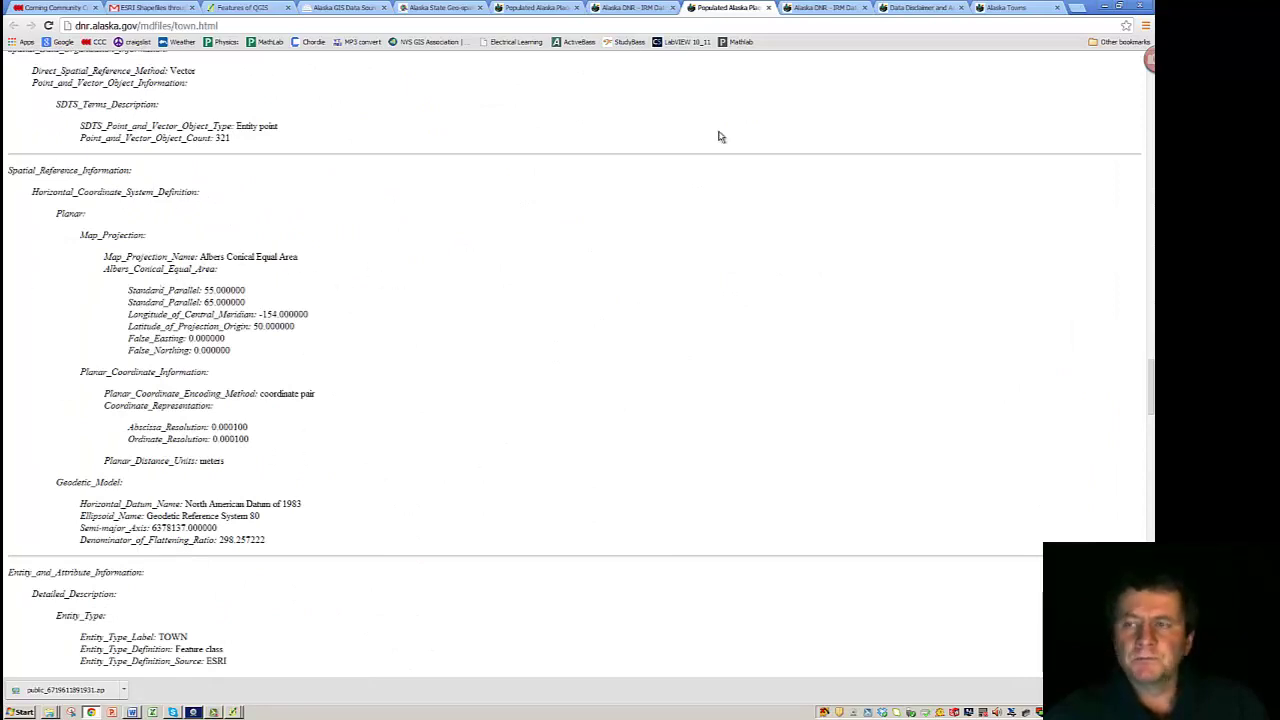
# Assign Alaska_Albers_Equal_Area_Conic as the Populated_Places_pt CRS so its points appear
pyautogui.click(234, 680)
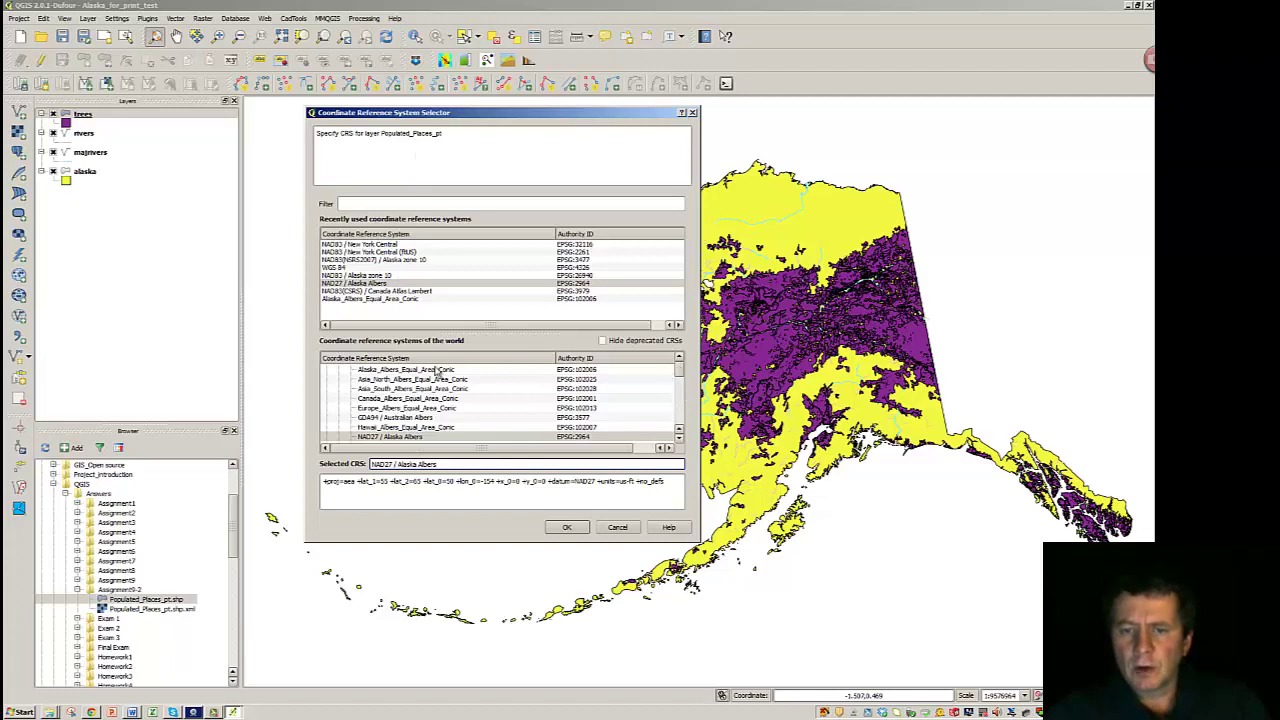
pyautogui.click(400, 371)
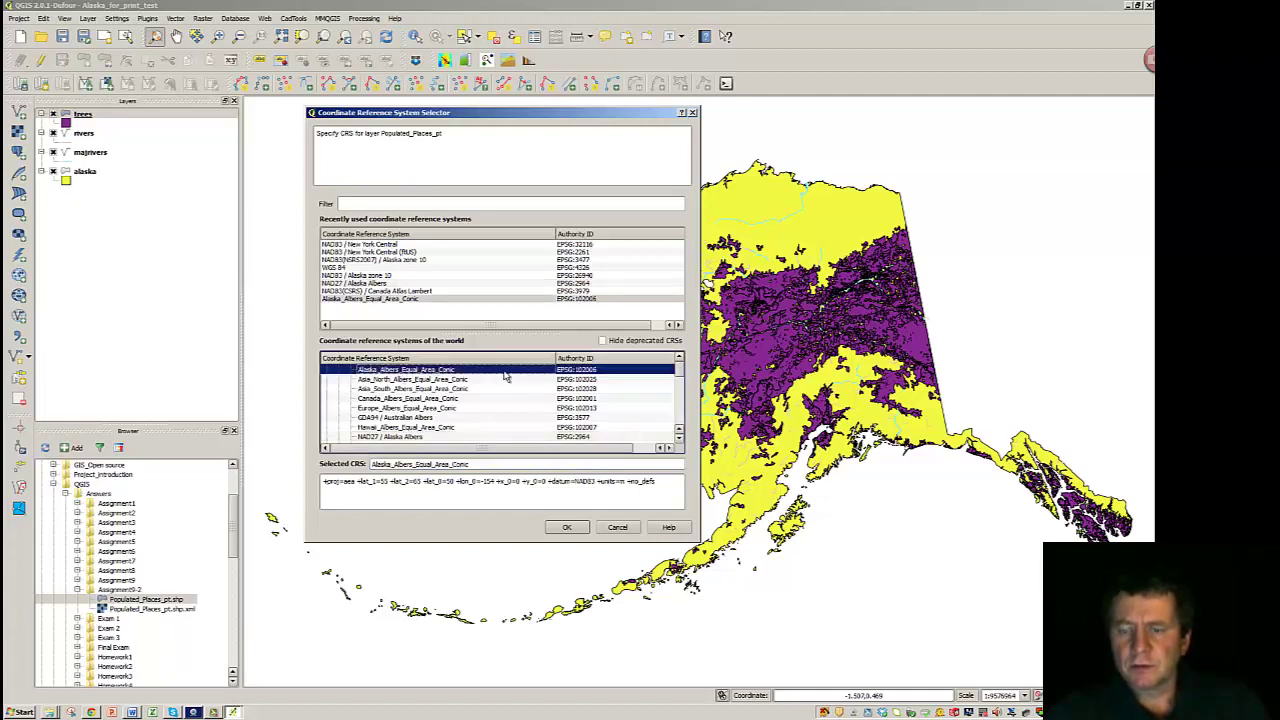
pyautogui.click(568, 528)
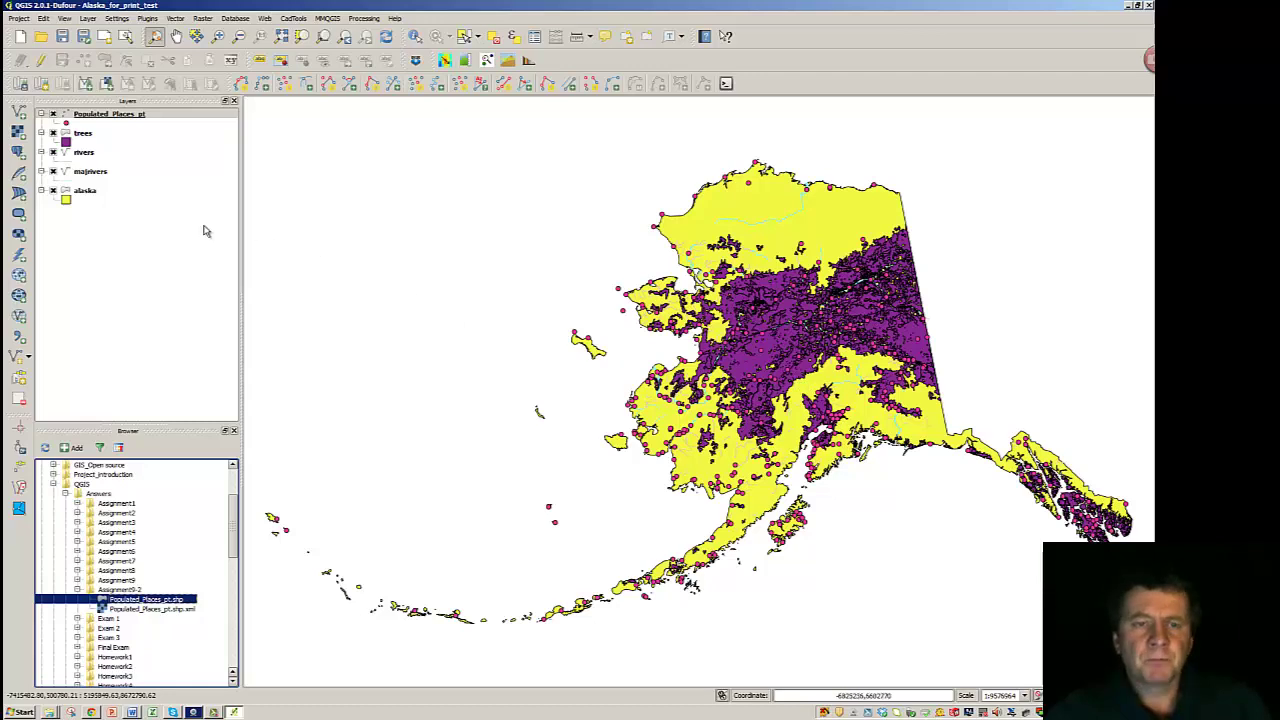
# Turn on labels for Populated_Places_pt using the NAME field
pyautogui.rightClick(116, 116)
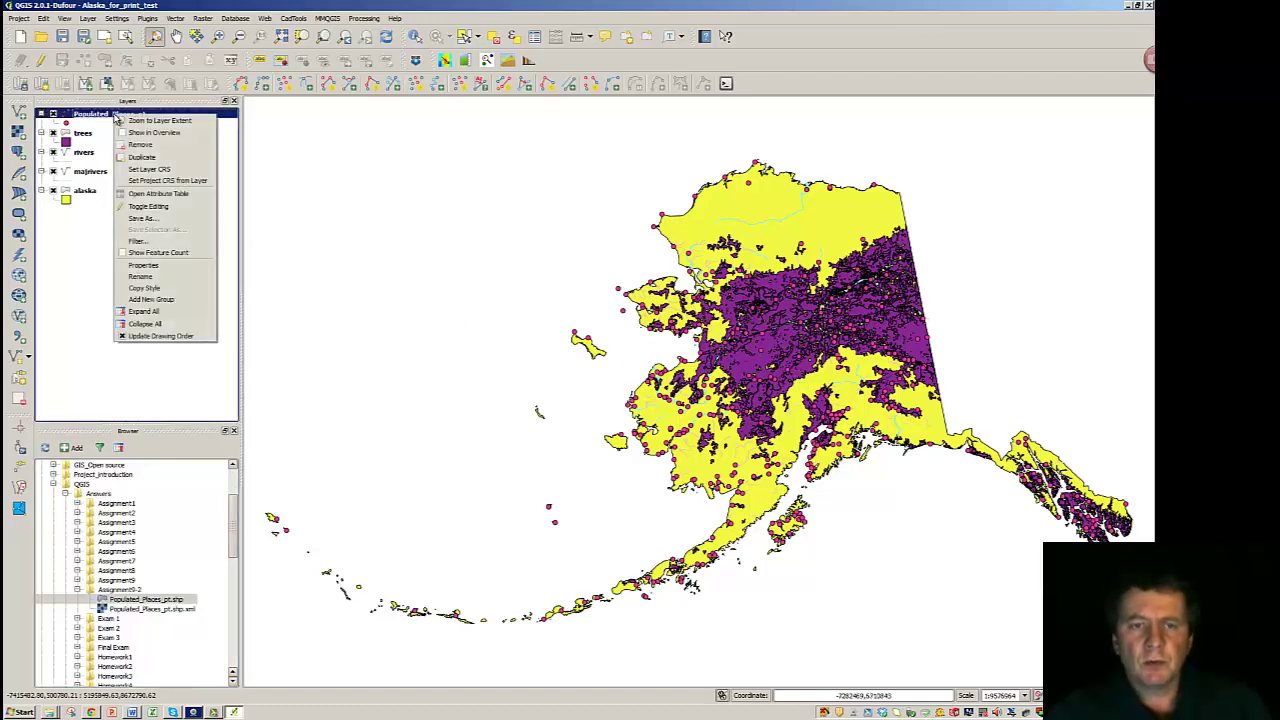
pyautogui.click(157, 266)
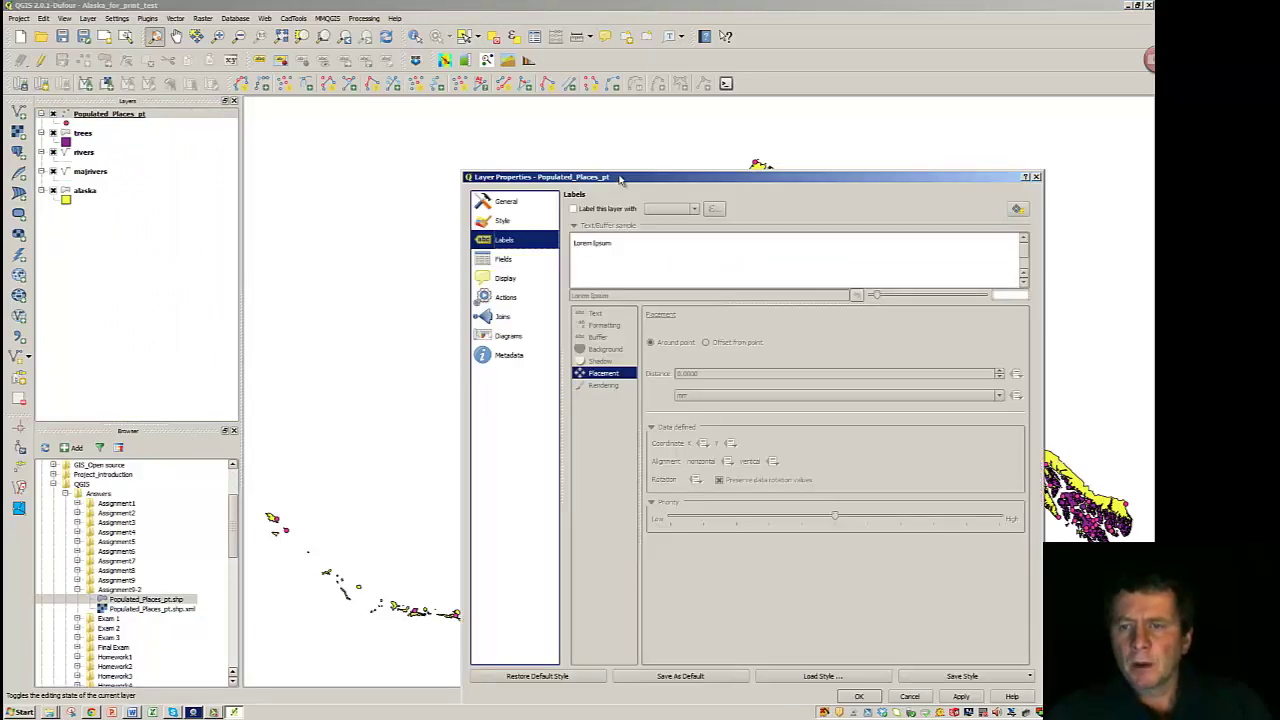
pyautogui.moveTo(620, 178); pyautogui.dragTo(450, 171)
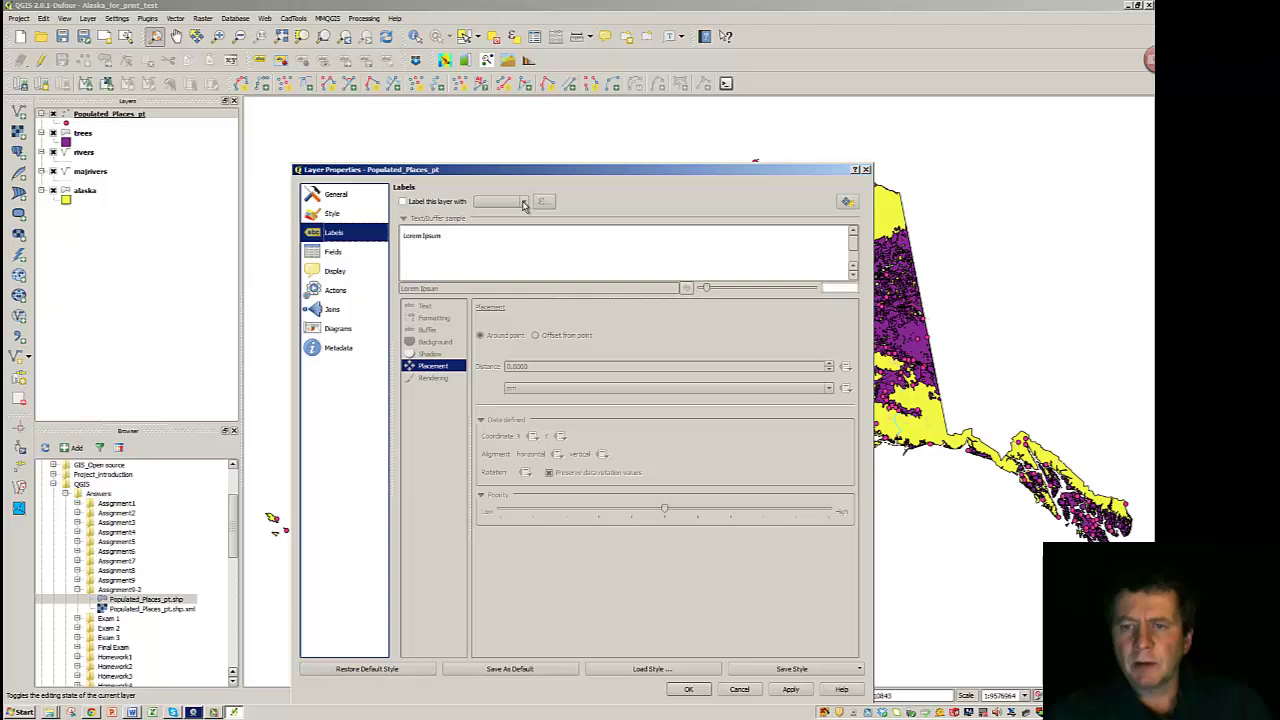
pyautogui.click(405, 202)
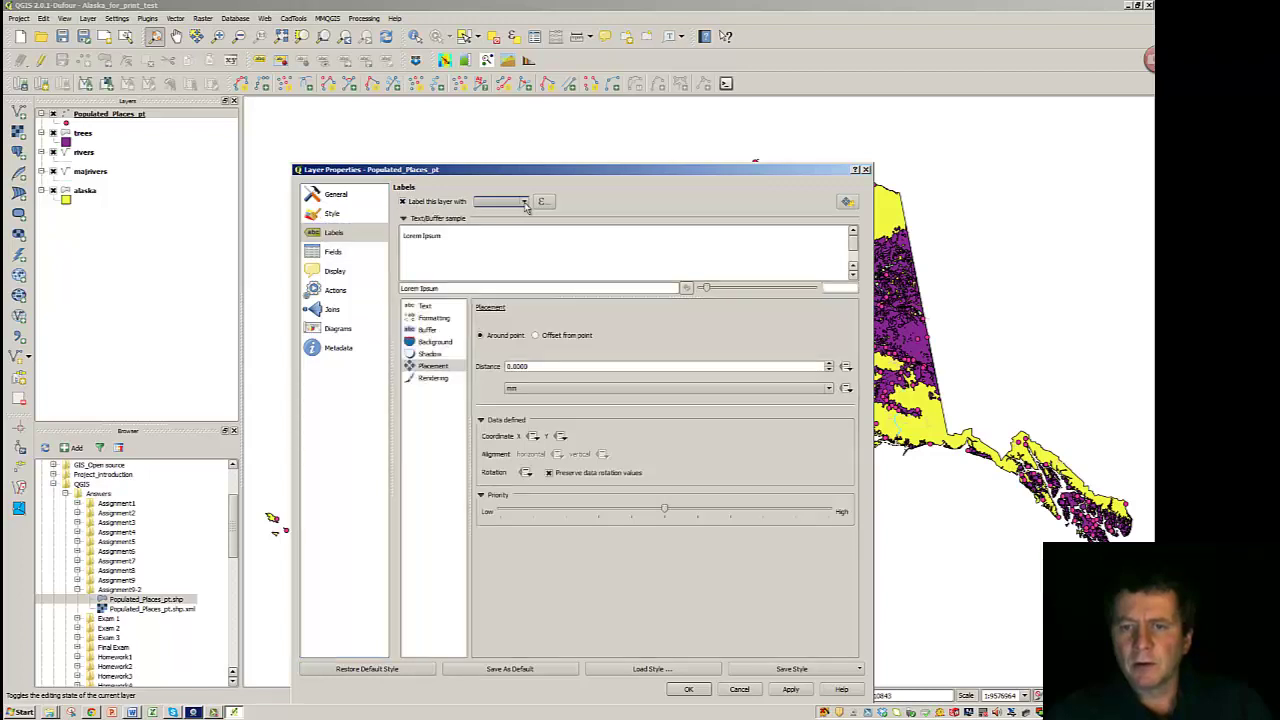
pyautogui.click(524, 202)
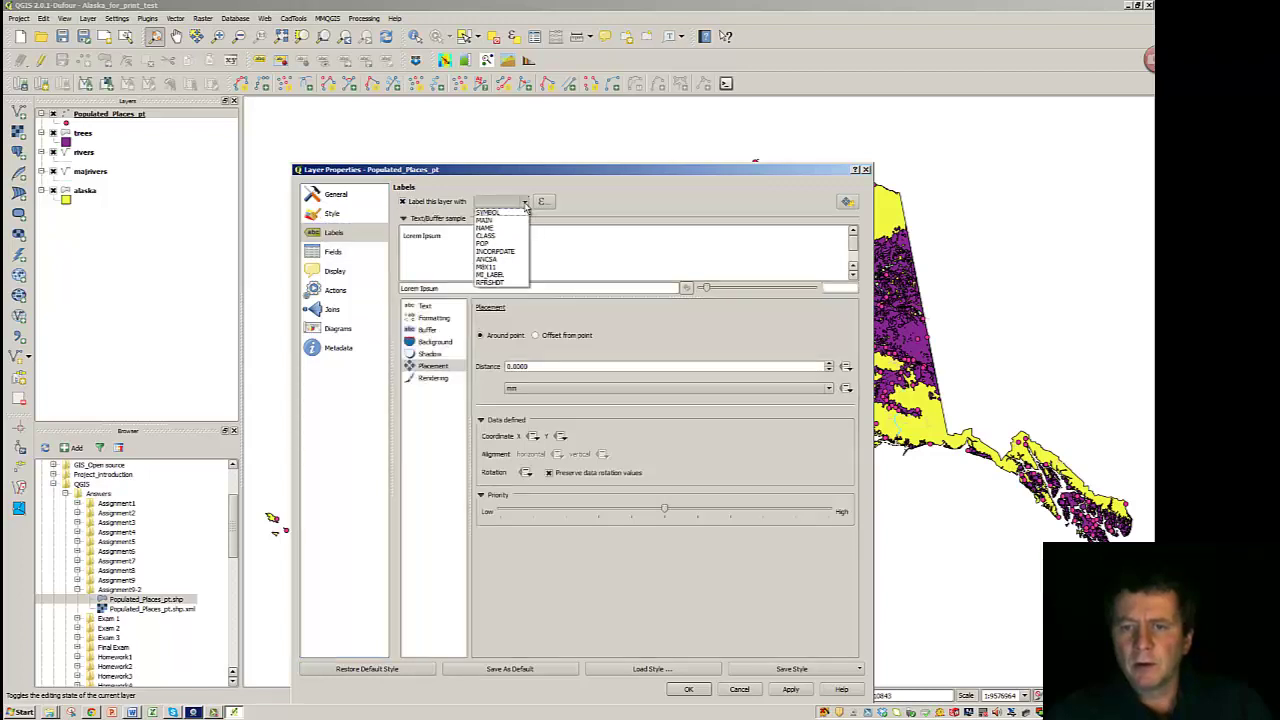
pyautogui.click(488, 228)
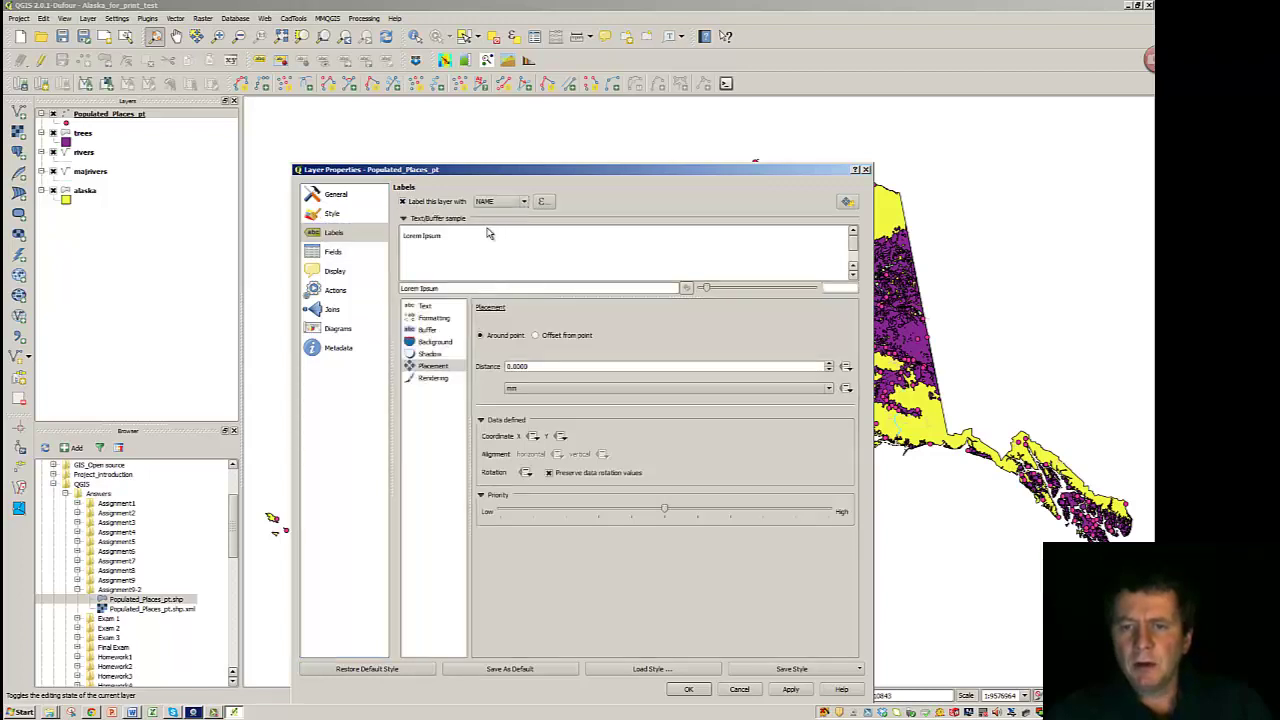
# Enable scale-based label visibility with 25000000 as the maximum scale and apply
pyautogui.click(434, 382)
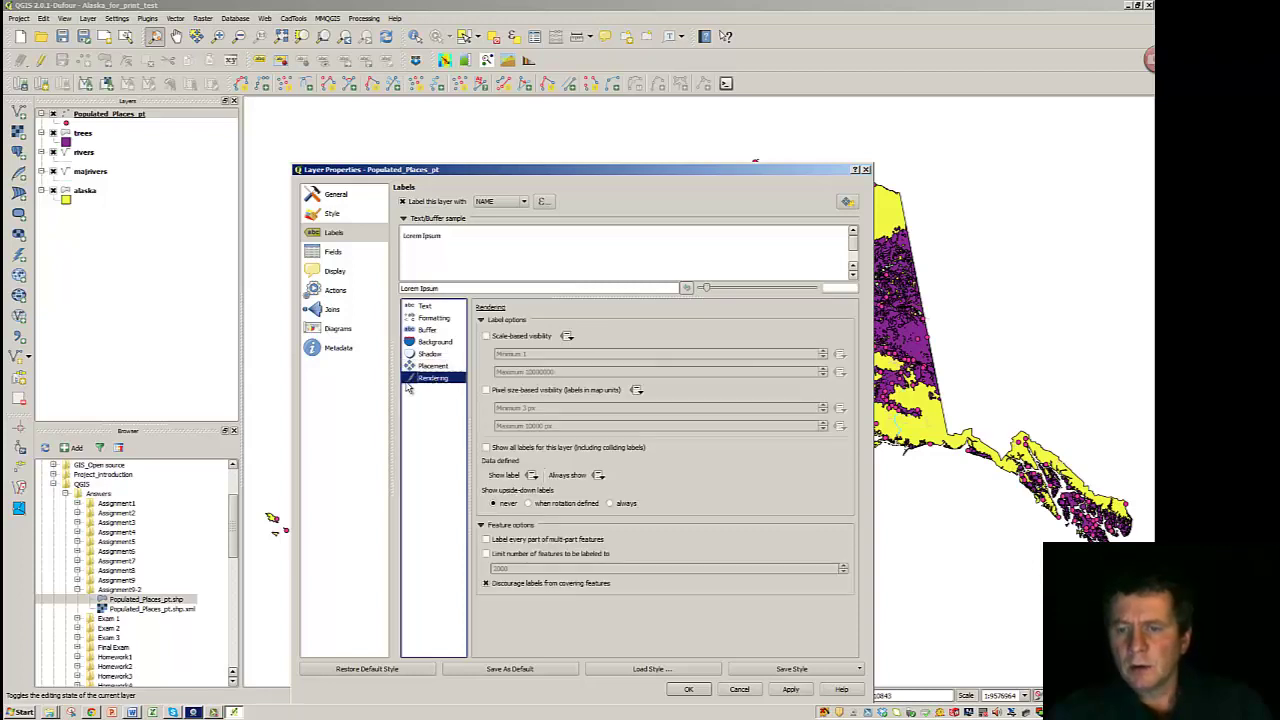
pyautogui.click(486, 337)
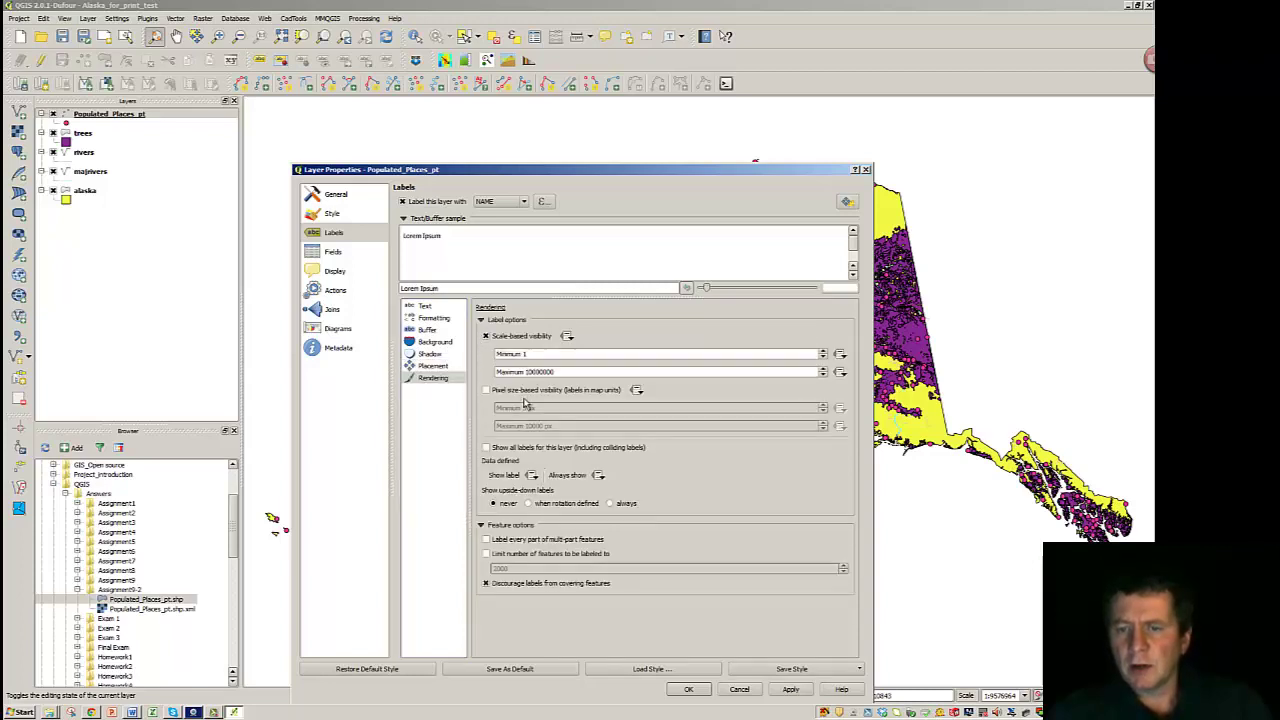
pyautogui.moveTo(577, 372); pyautogui.dragTo(478, 374)
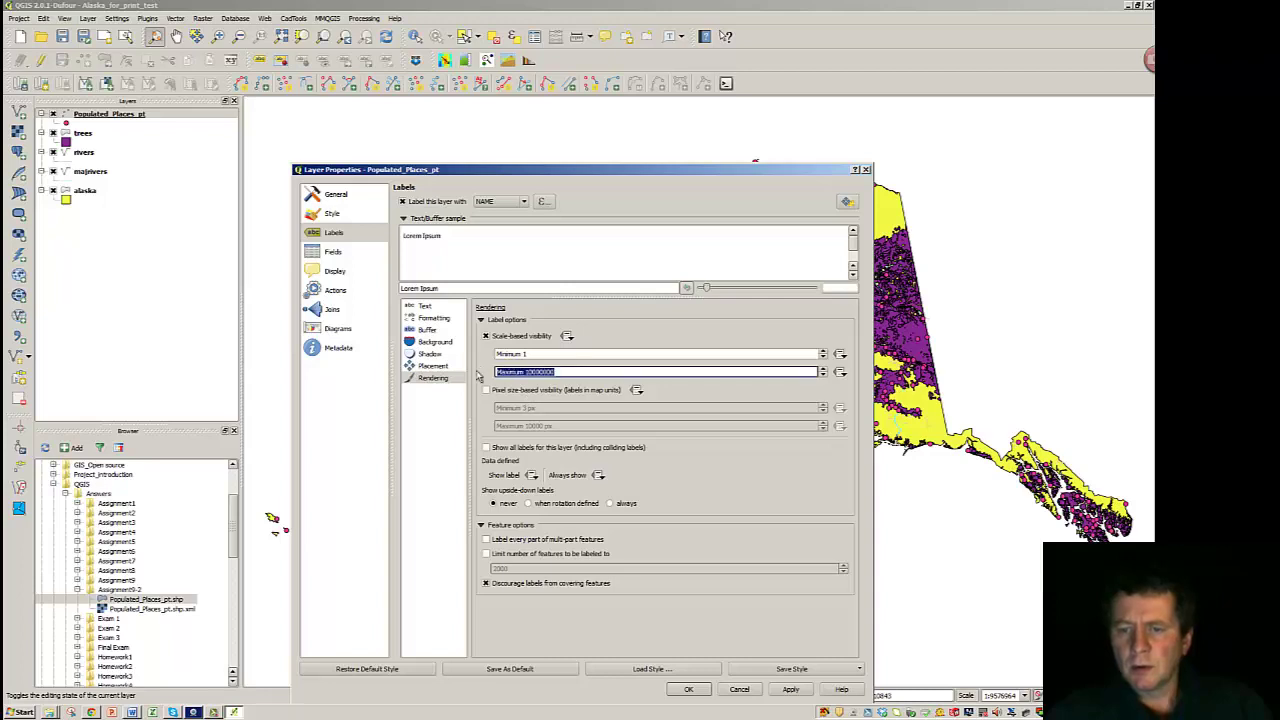
pyautogui.click(578, 371)
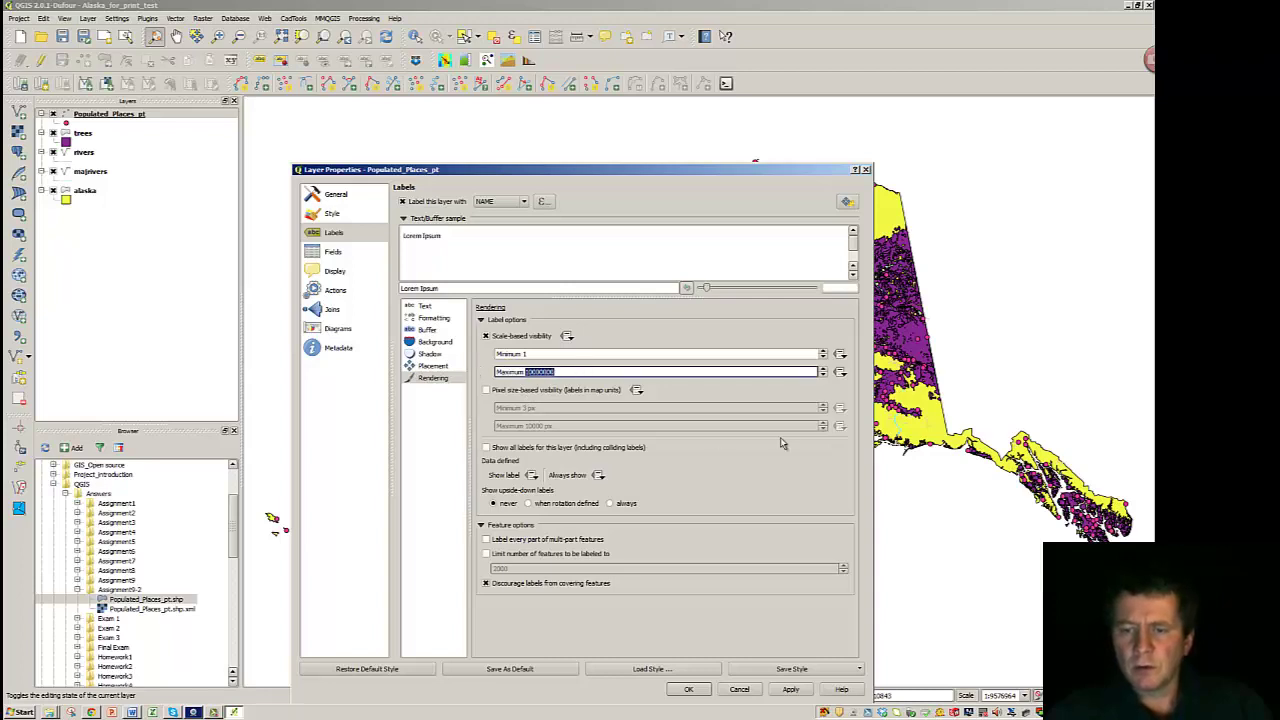
pyautogui.write('25')
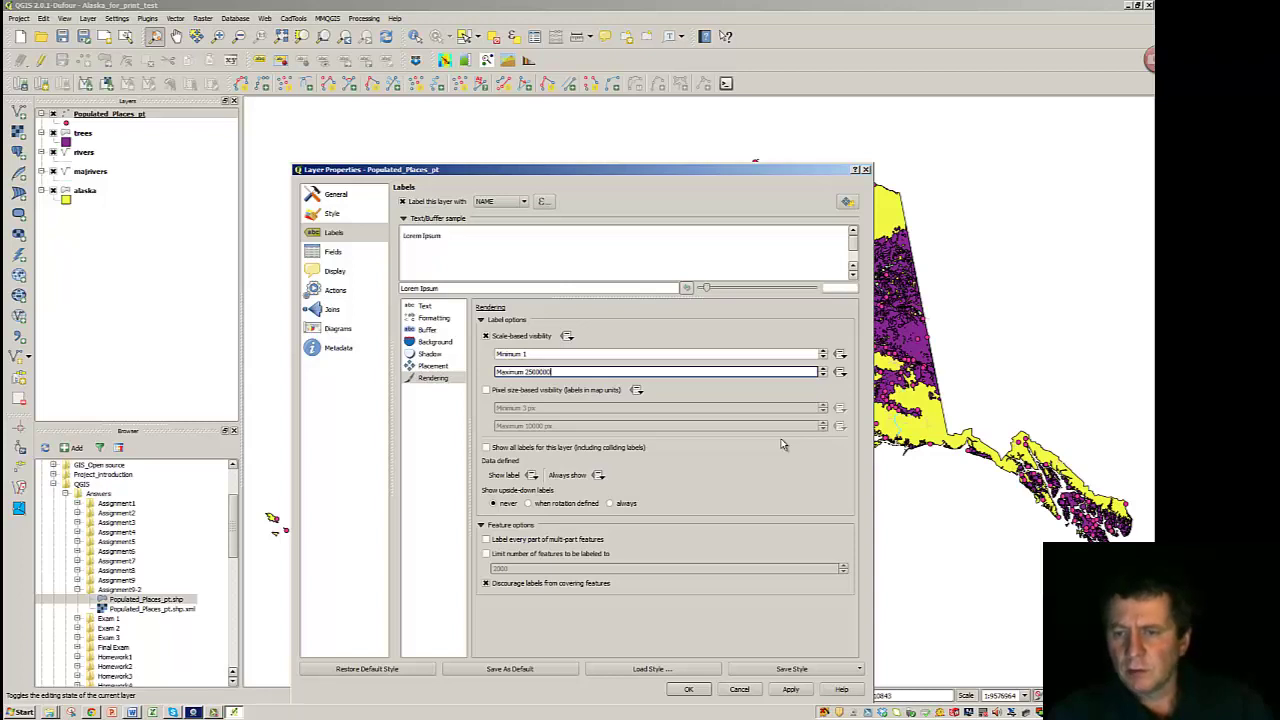
pyautogui.write('000000')
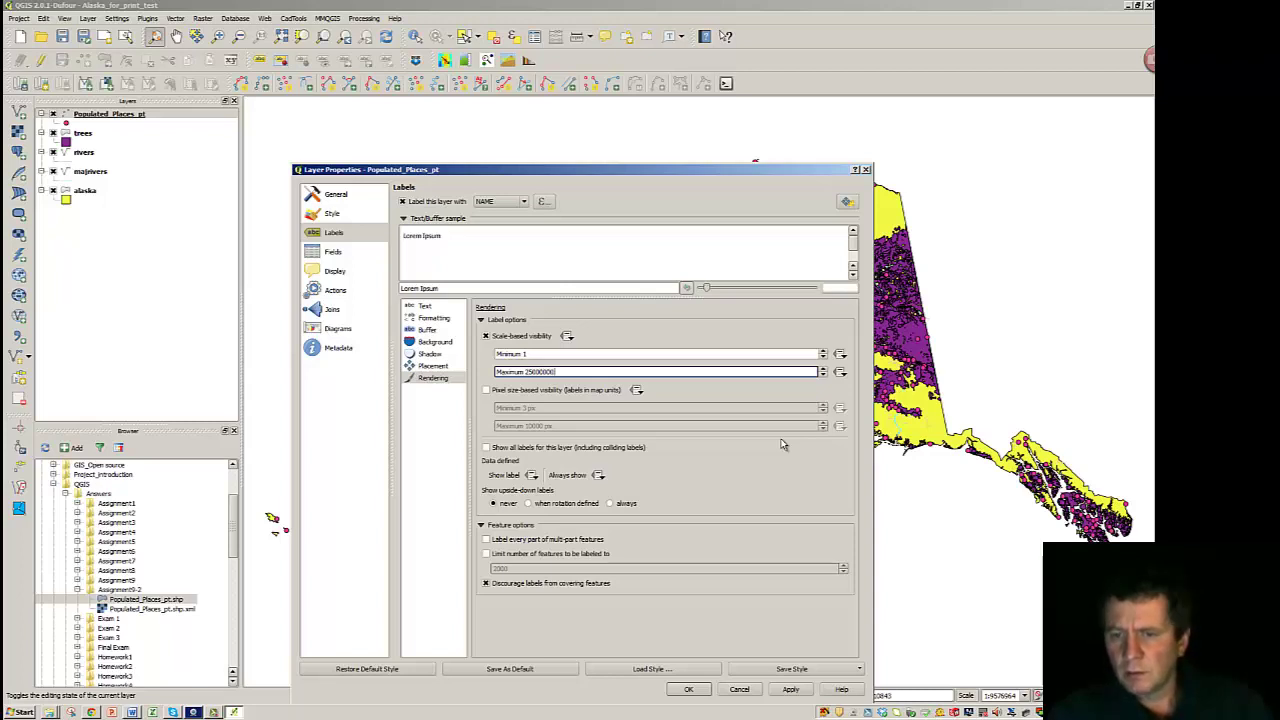
pyautogui.click(688, 689)
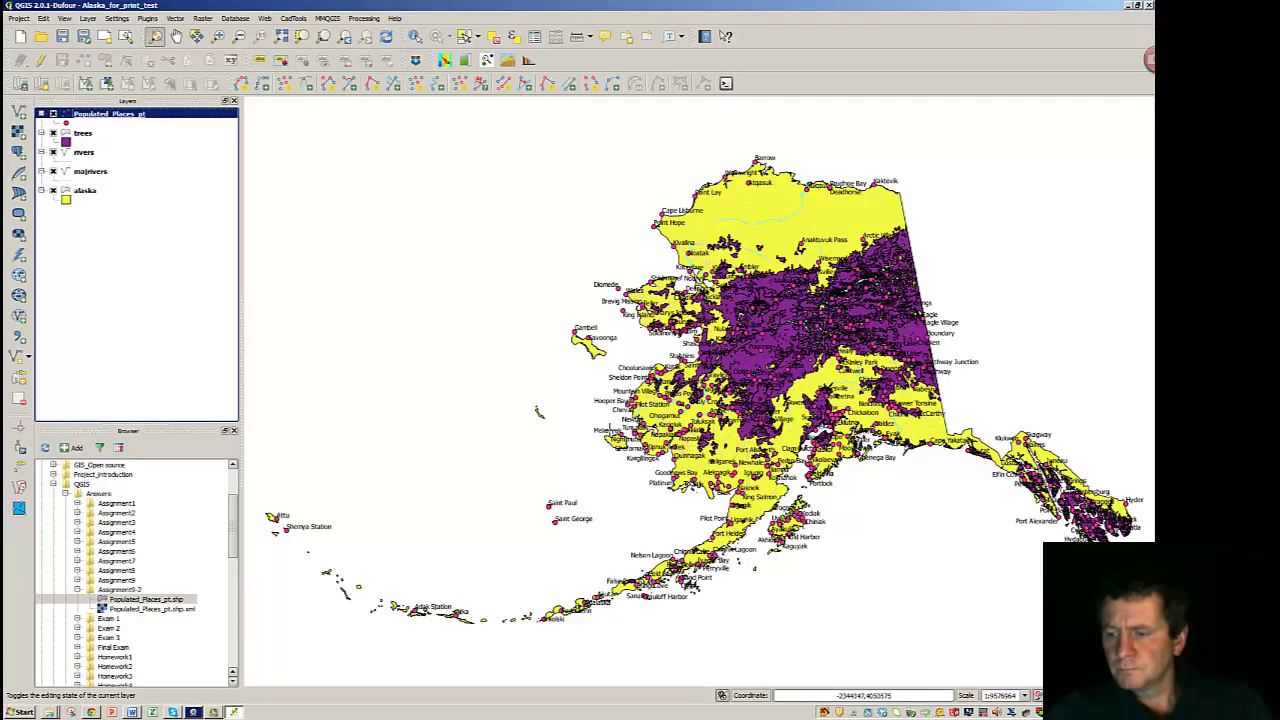
# Correct the label maximum scale to 2500000 and apply
pyautogui.rightClick(90, 117)
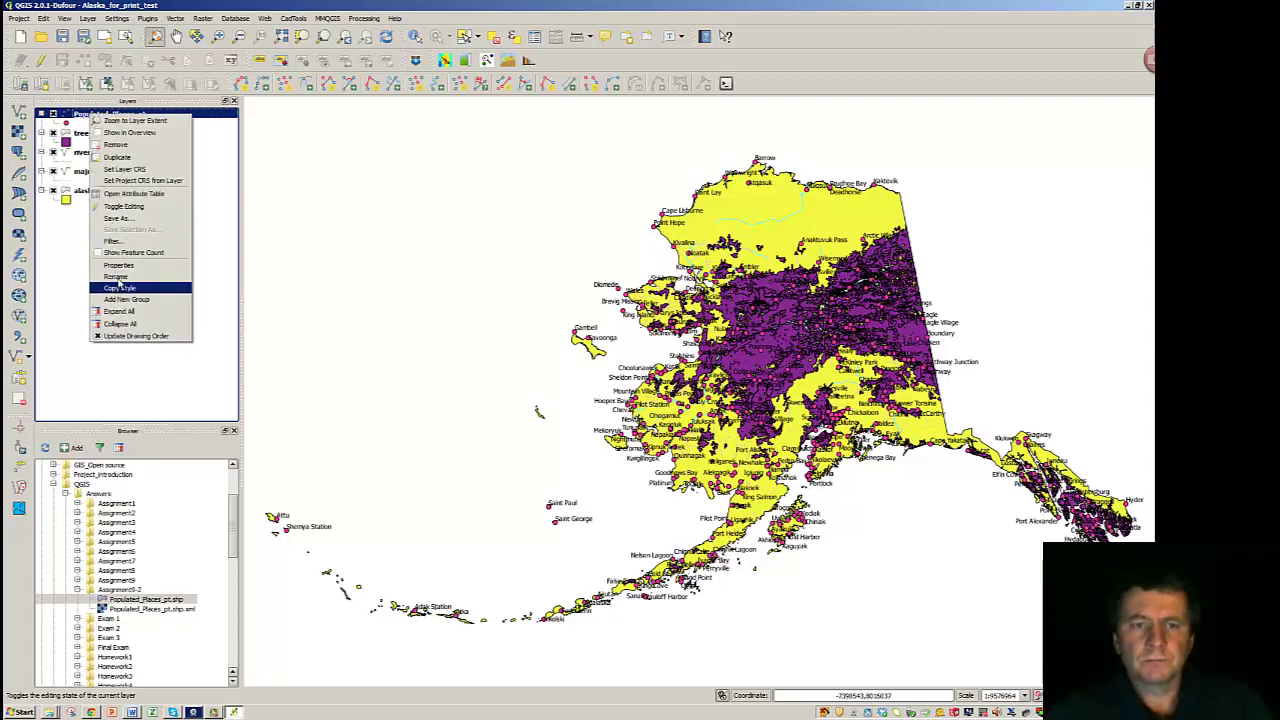
pyautogui.click(119, 265)
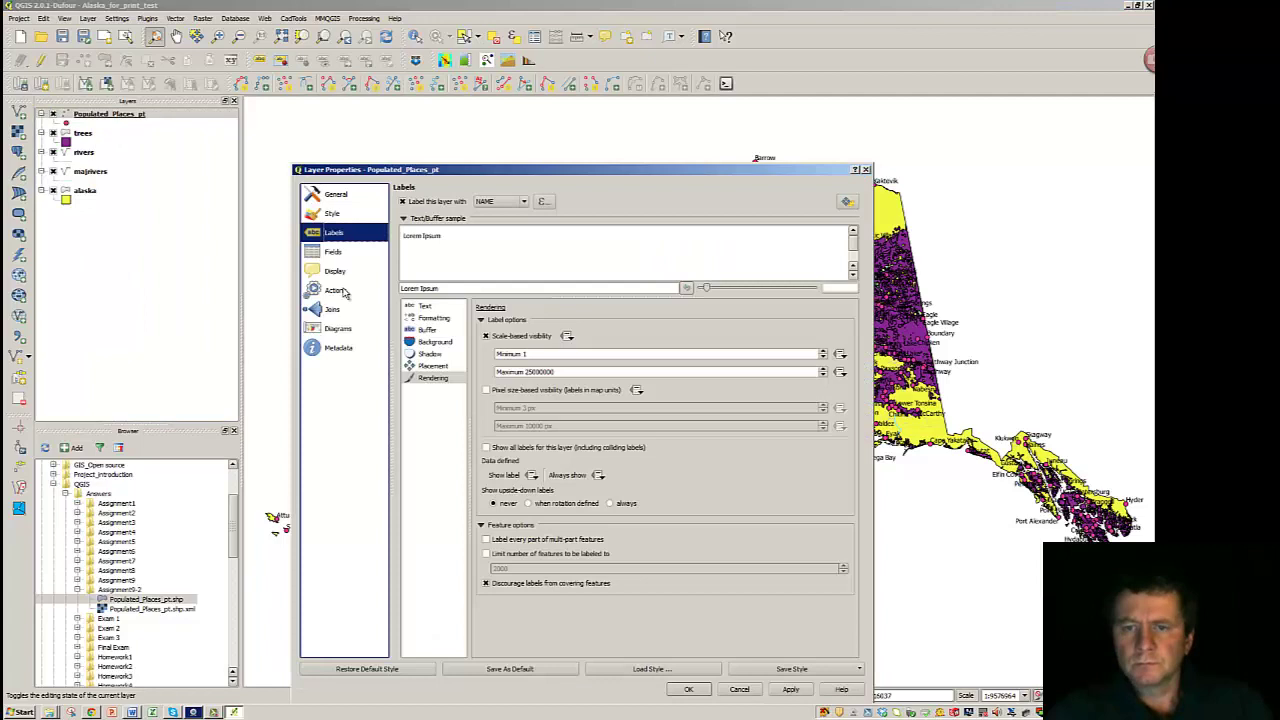
pyautogui.click(575, 372)
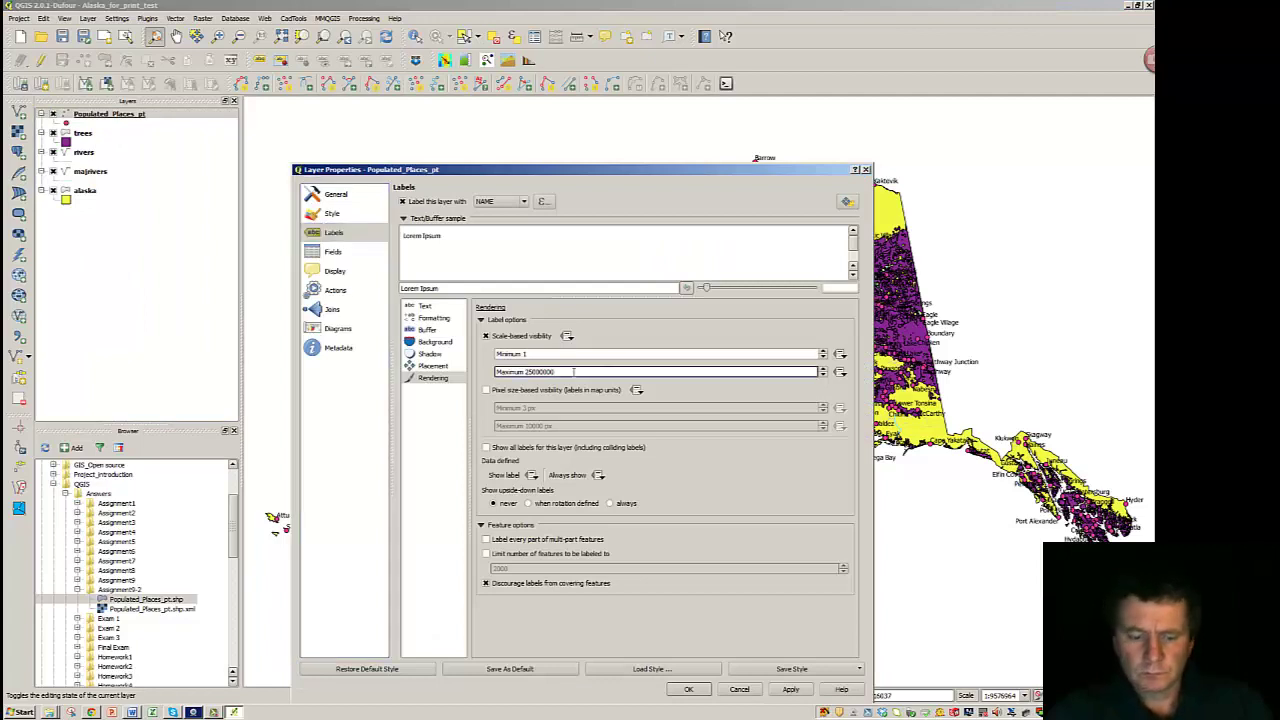
pyautogui.press('BackSpace')
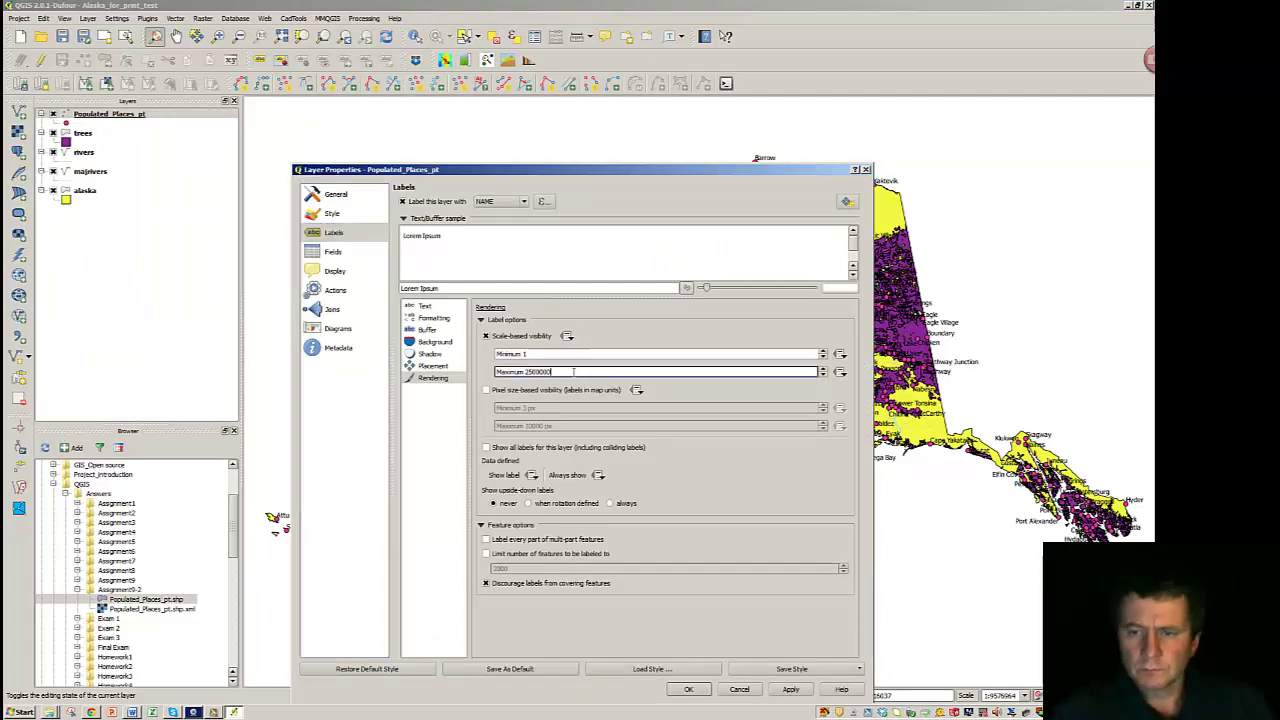
pyautogui.click(690, 690)
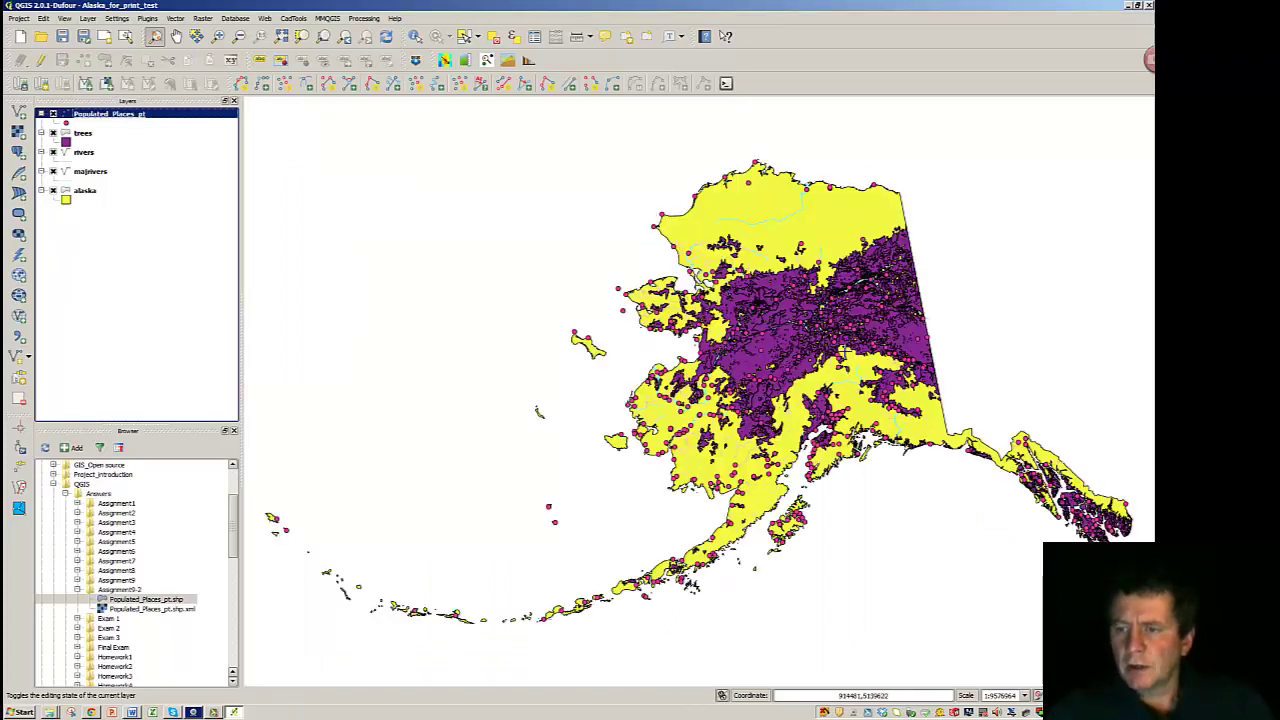
# Zoom in past 1:2,500,000 until labels like Holy Cross and Russian Mission appear
pyautogui.scroll(-1, 812, 322)
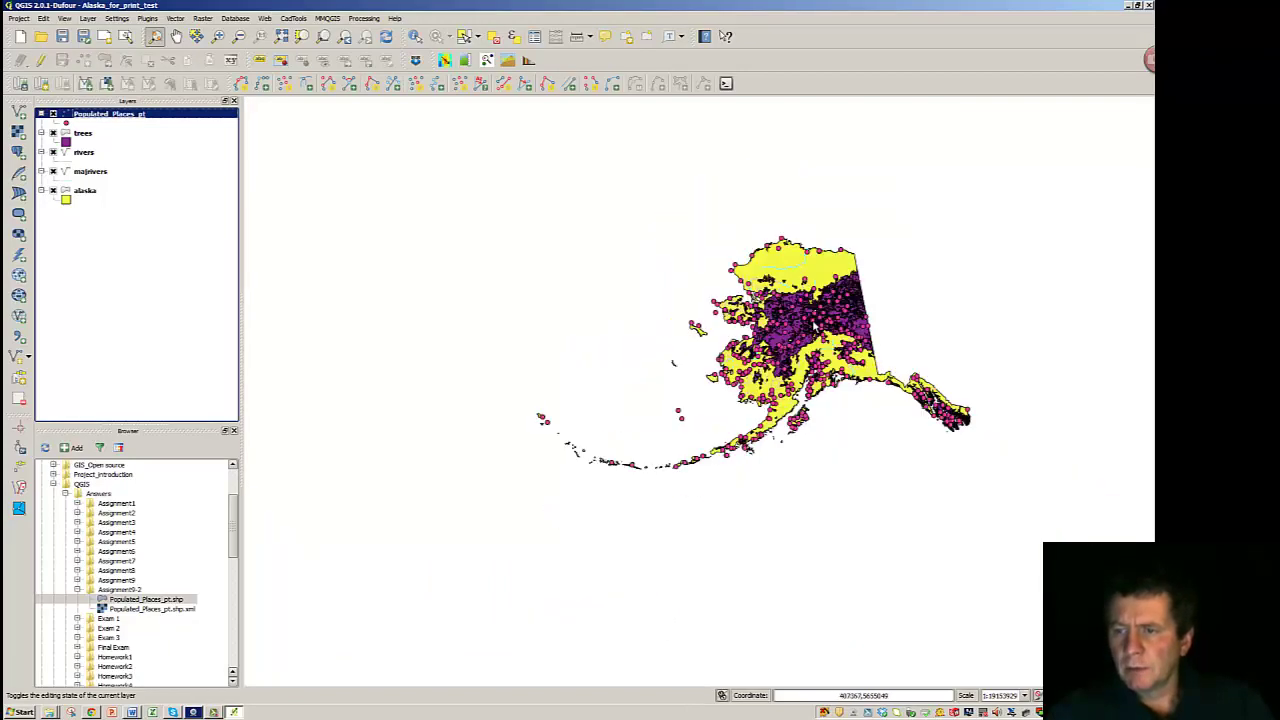
pyautogui.scroll(1, 812, 320)
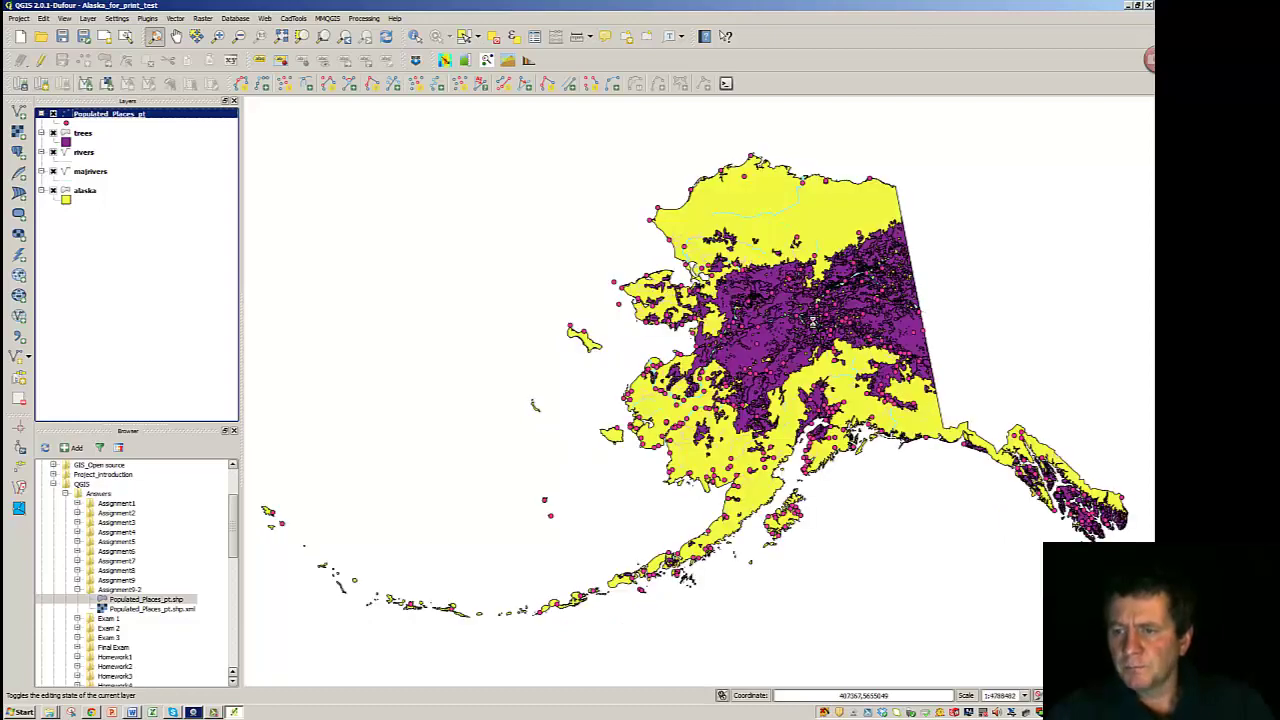
pyautogui.scroll(1, 812, 322)
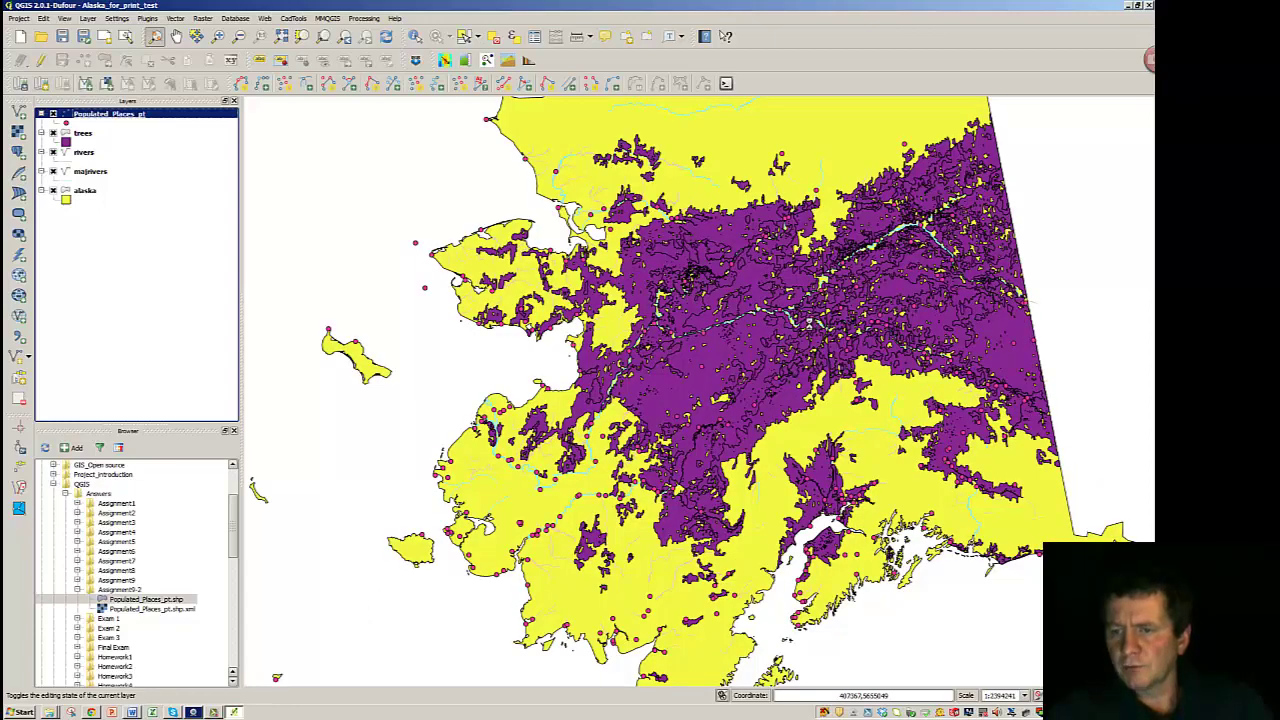
pyautogui.scroll(1, 796, 350)
pyautogui.scroll(1, 757, 367)
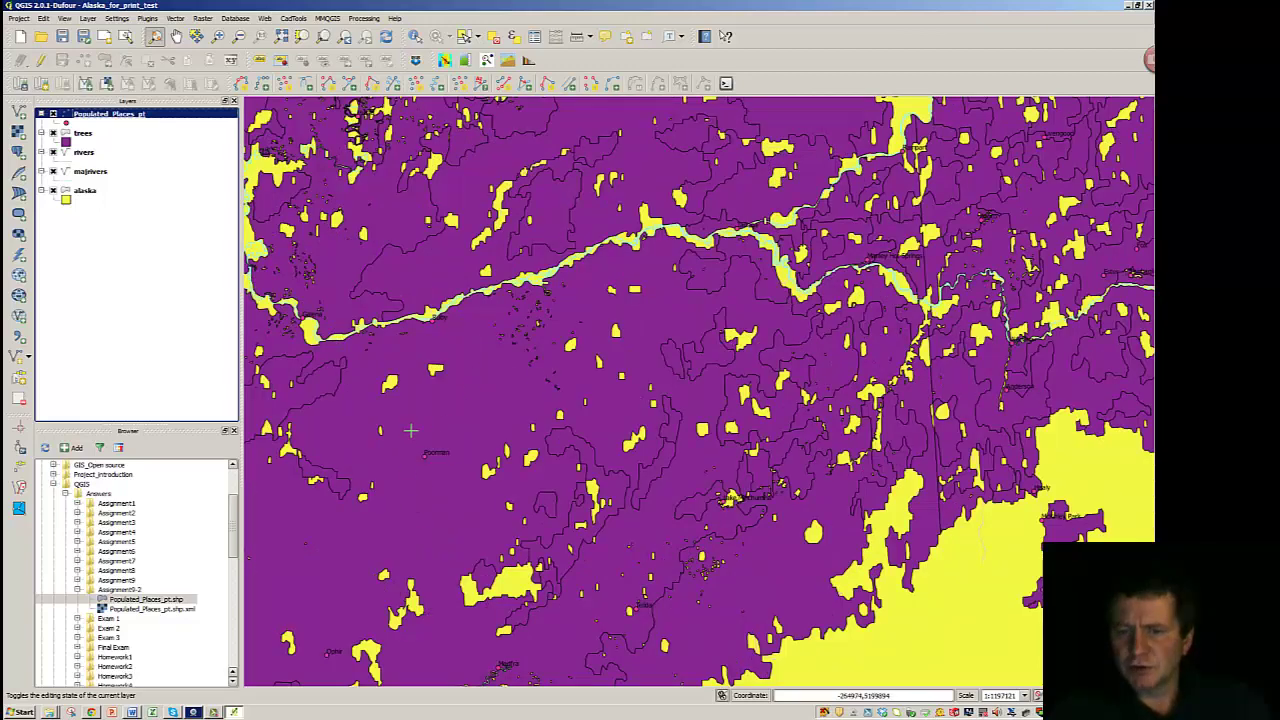
pyautogui.scroll(-1, 435, 443)
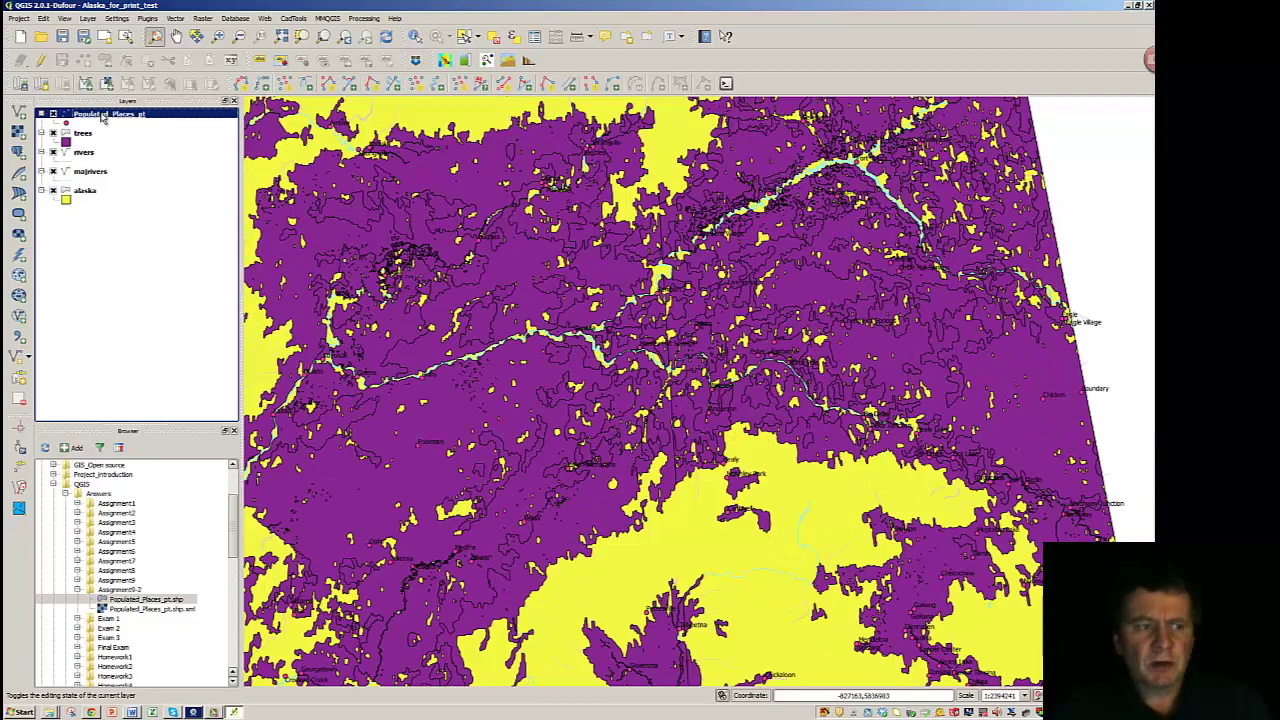
# Add a text buffer around the place-name labels and adjust its size
pyautogui.rightClick(103, 116)
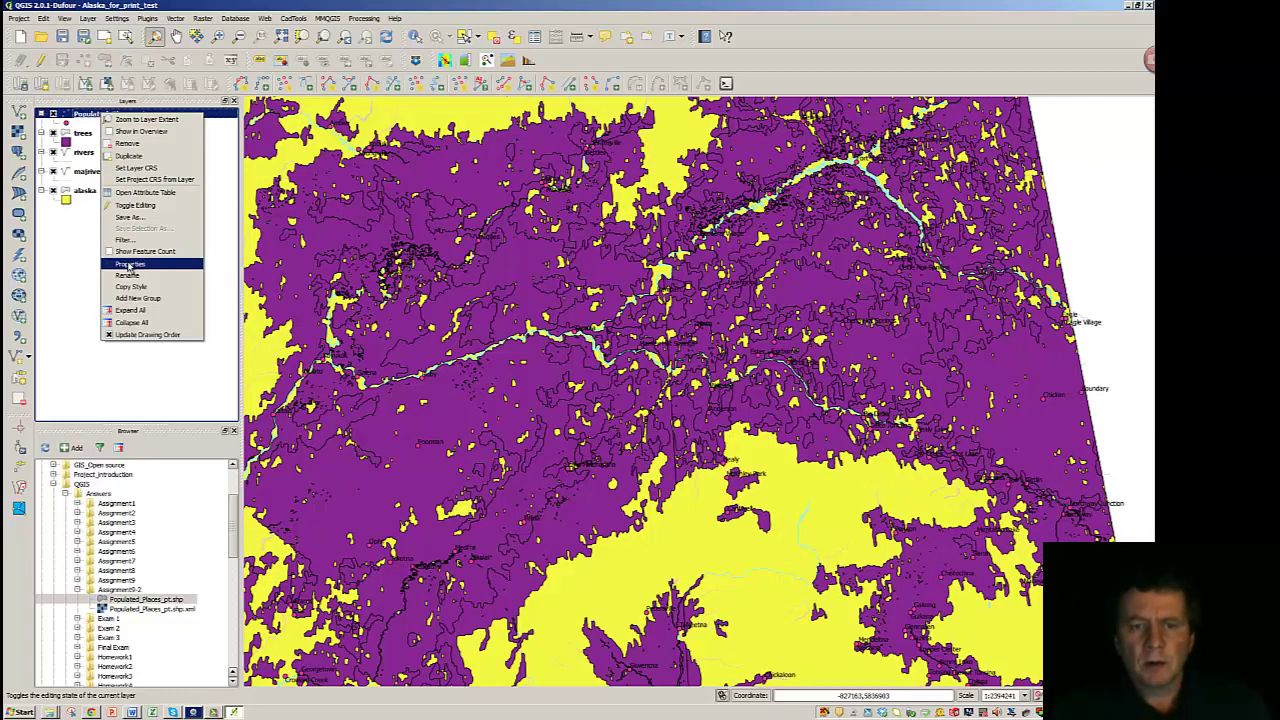
pyautogui.click(130, 265)
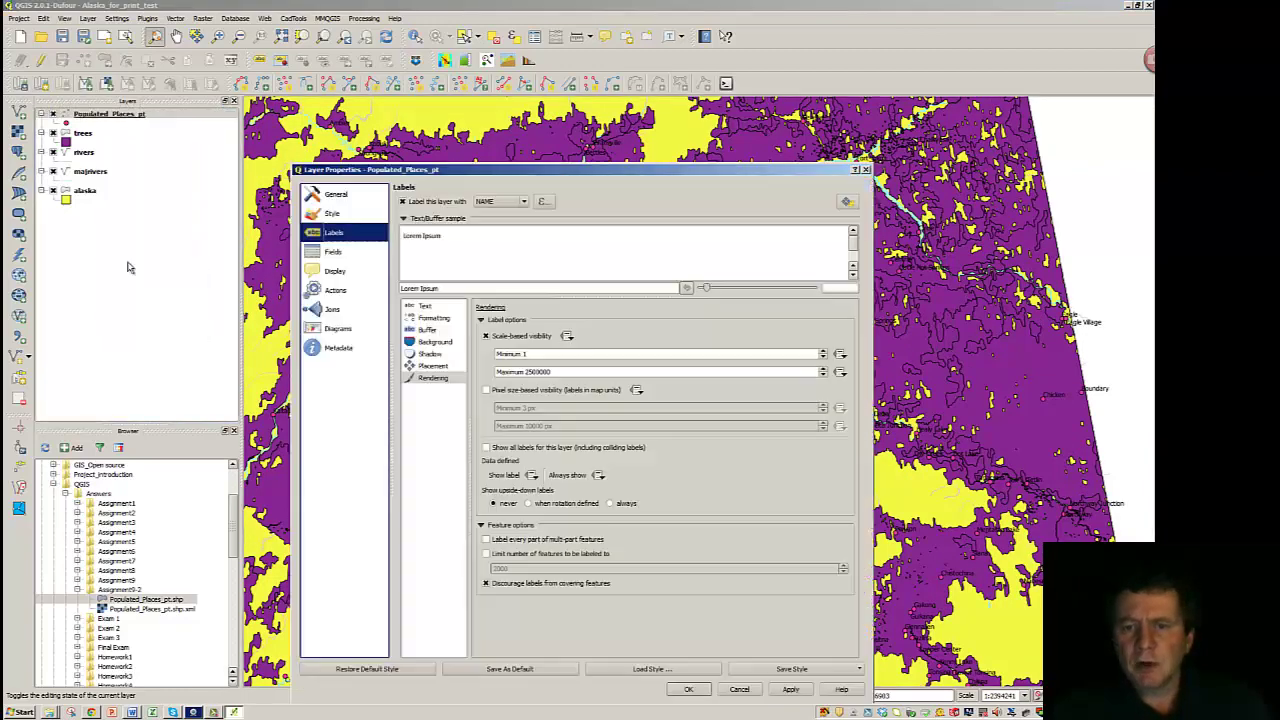
pyautogui.click(426, 331)
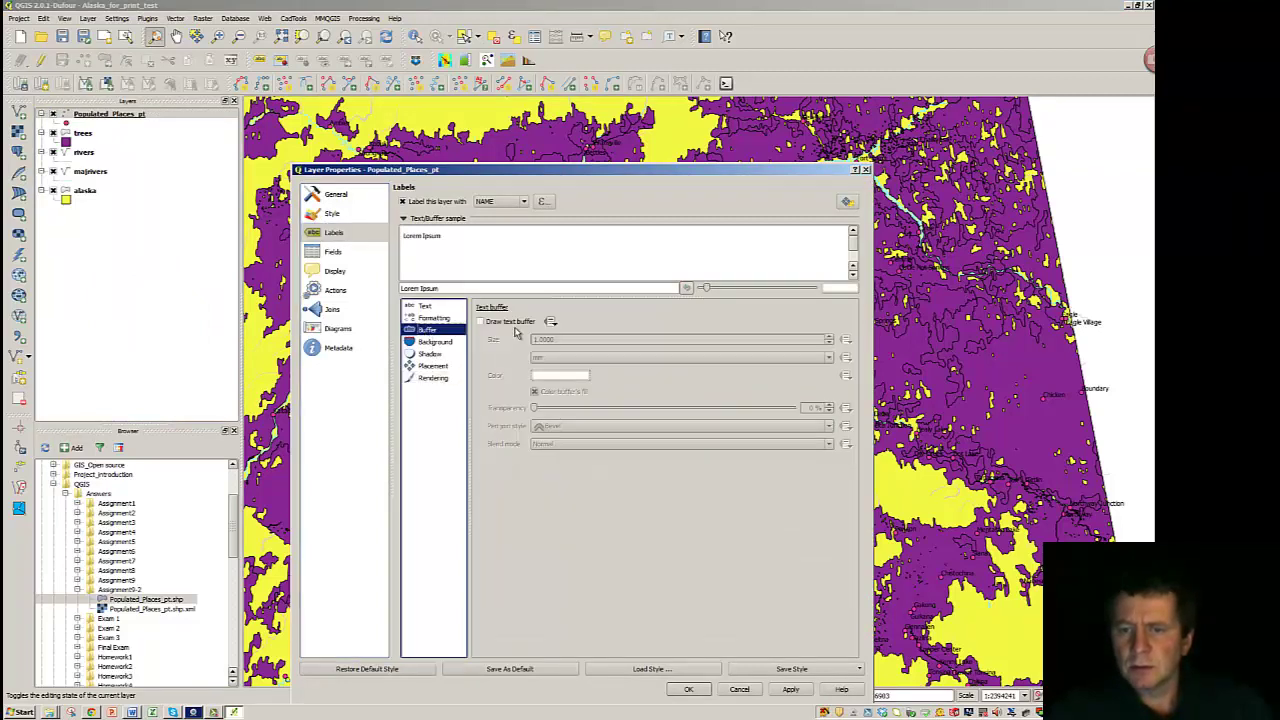
pyautogui.click(480, 322)
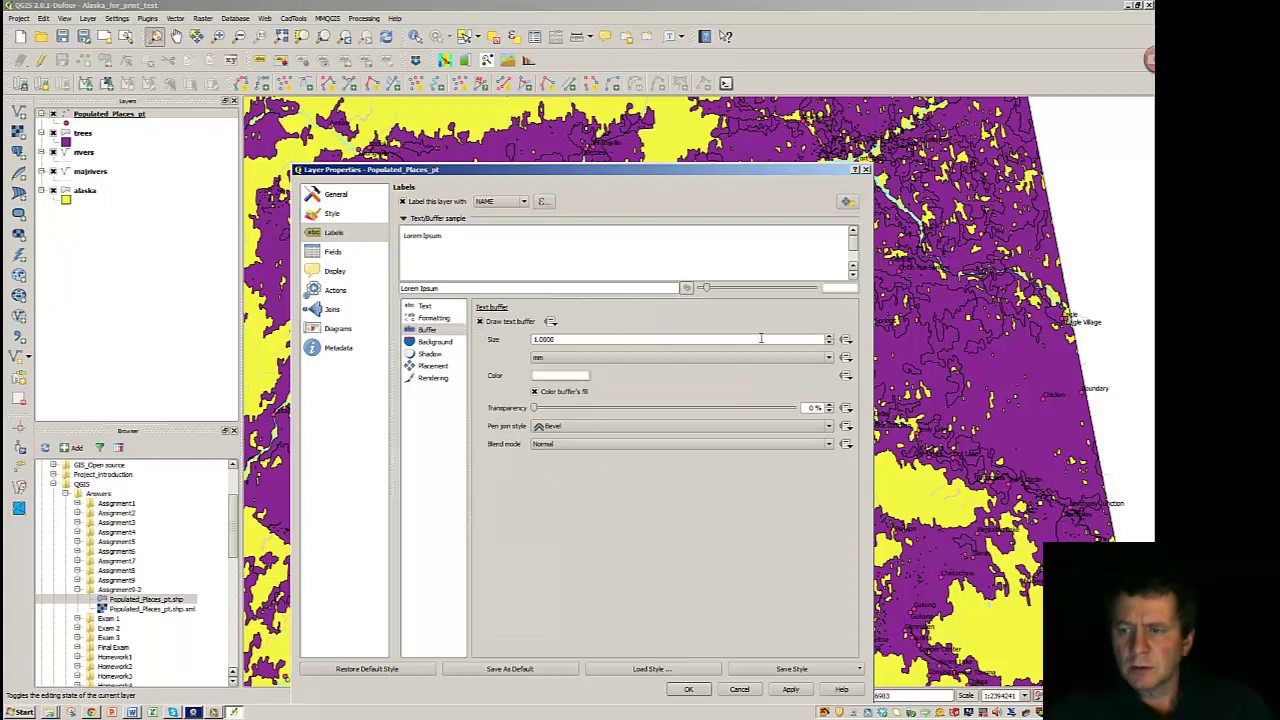
pyautogui.click(829, 340)
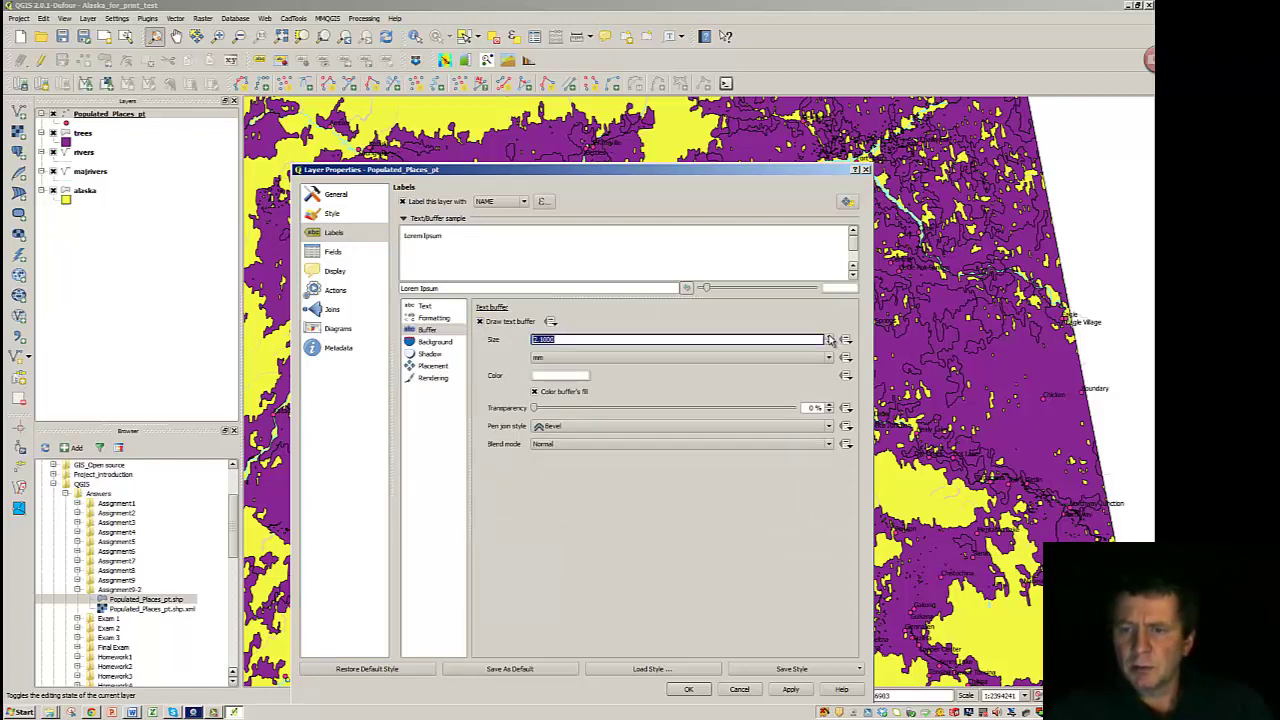
# Place labels offset below-right of each point, 3 mm across and 1 mm up, and apply
pyautogui.click(431, 367)
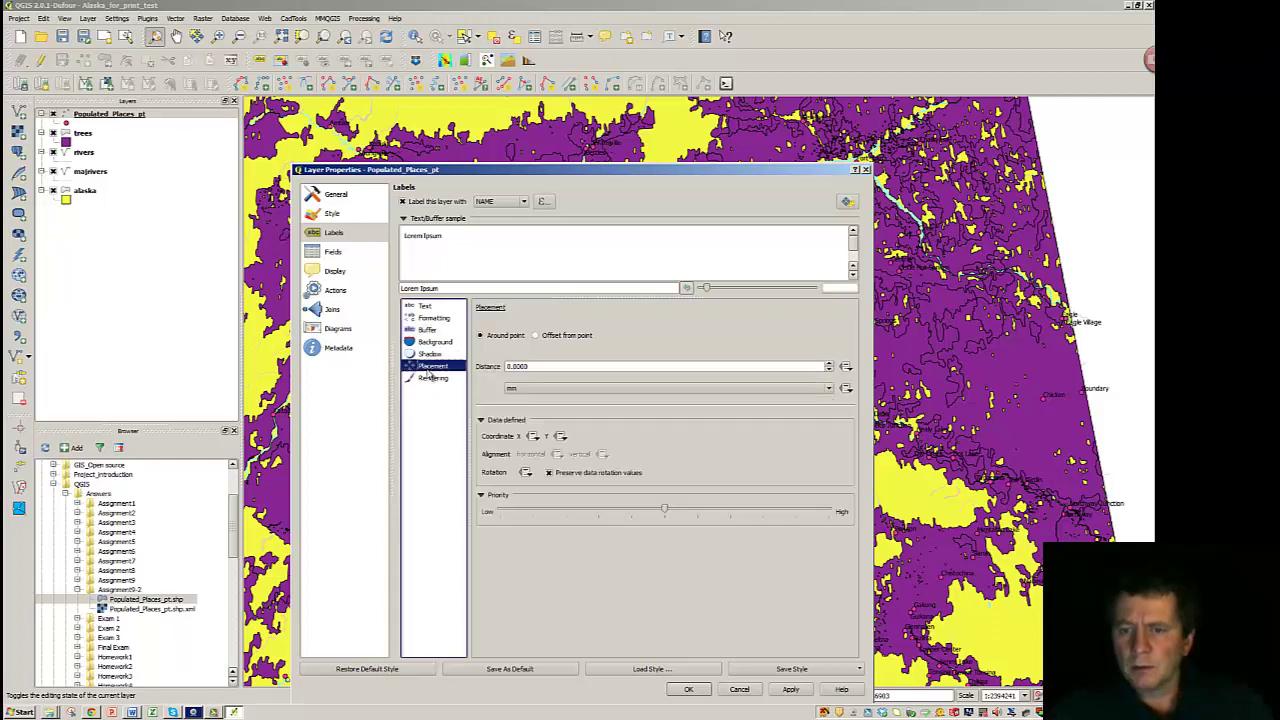
pyautogui.click(535, 335)
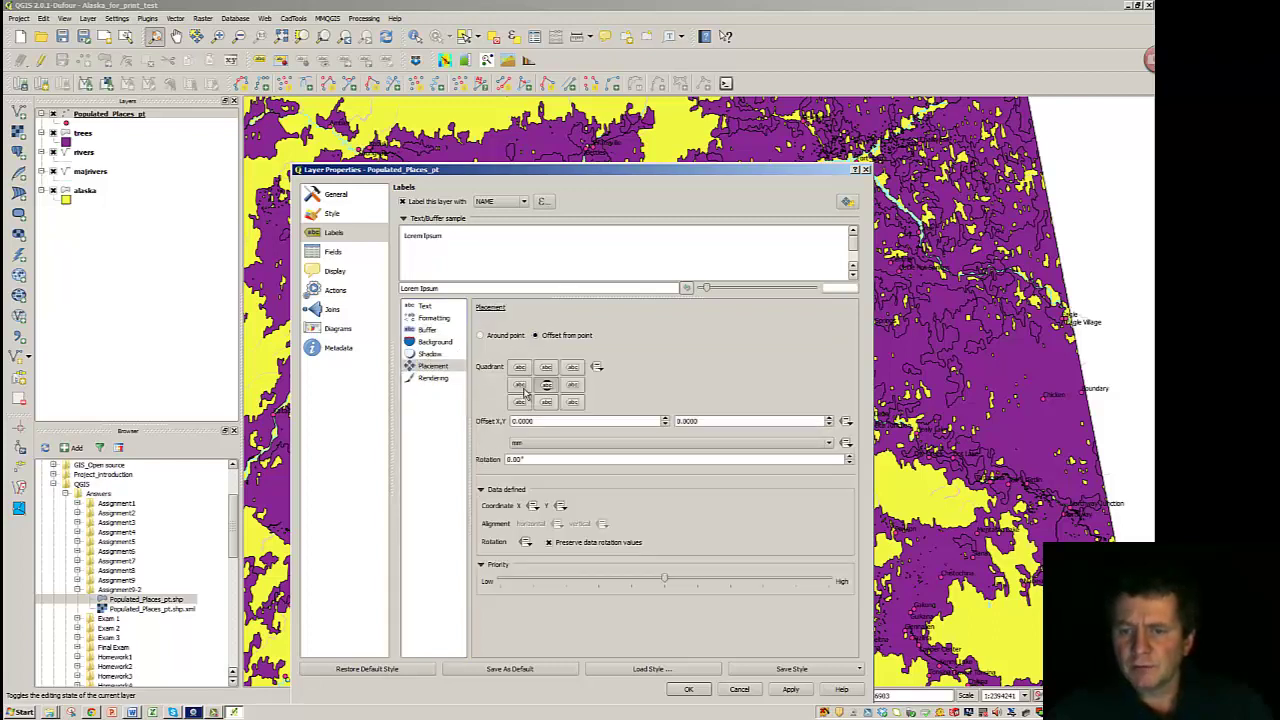
pyautogui.click(573, 402)
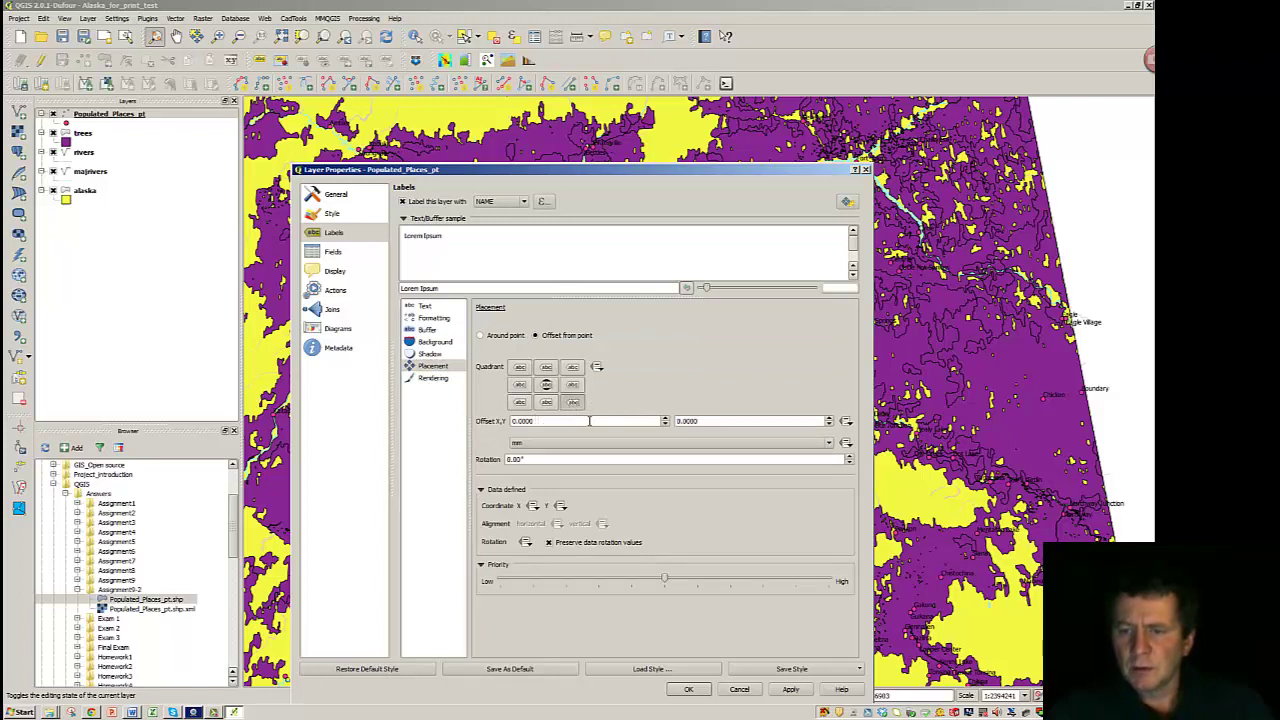
pyautogui.click(665, 418)
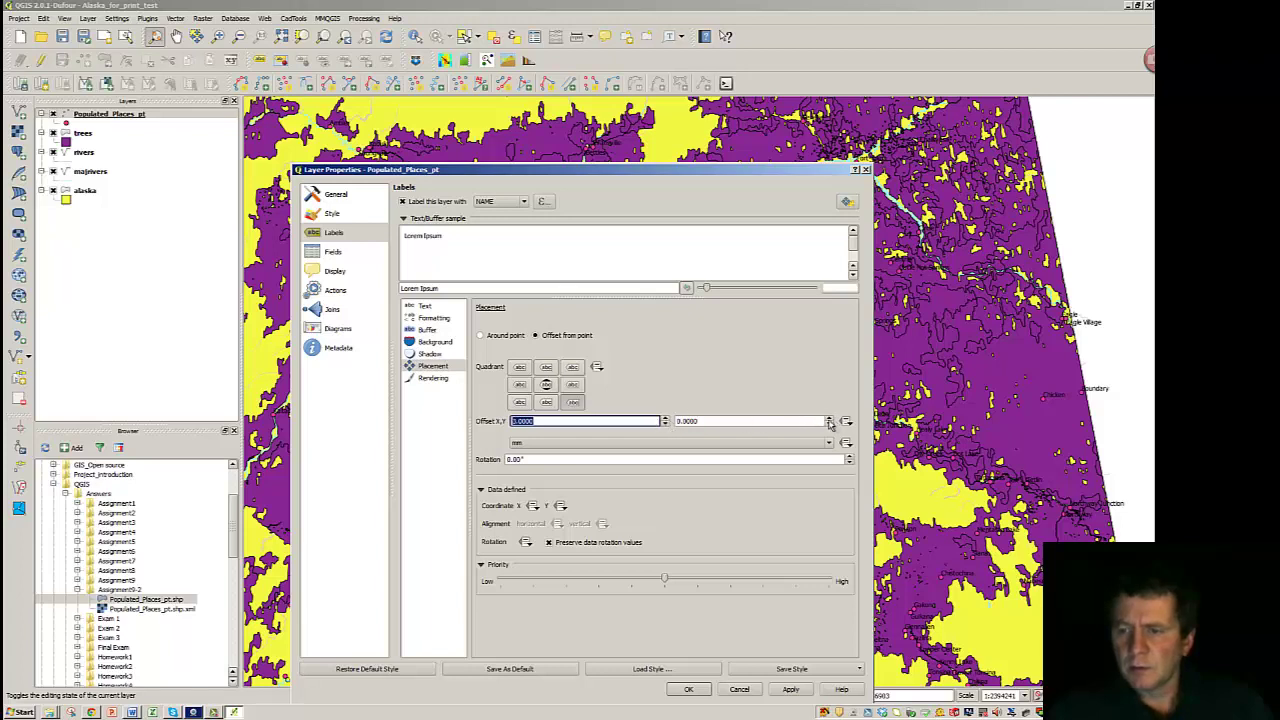
pyautogui.click(828, 418)
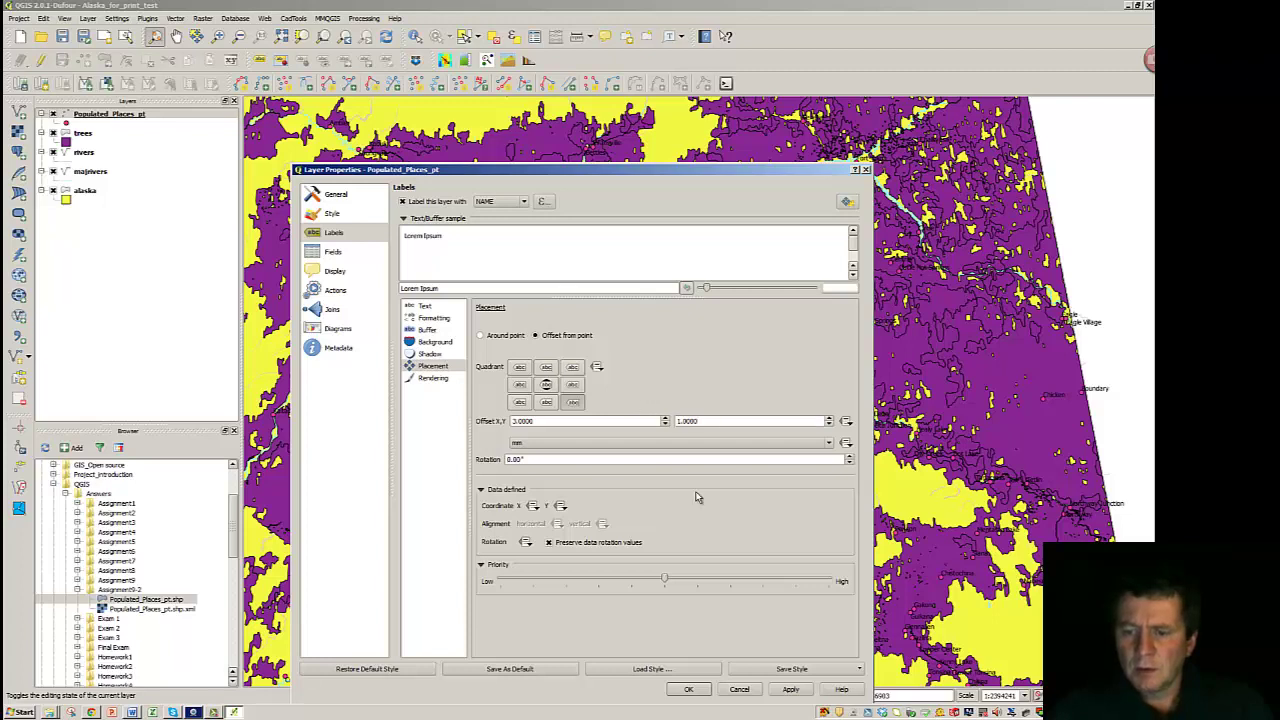
pyautogui.click(434, 380)
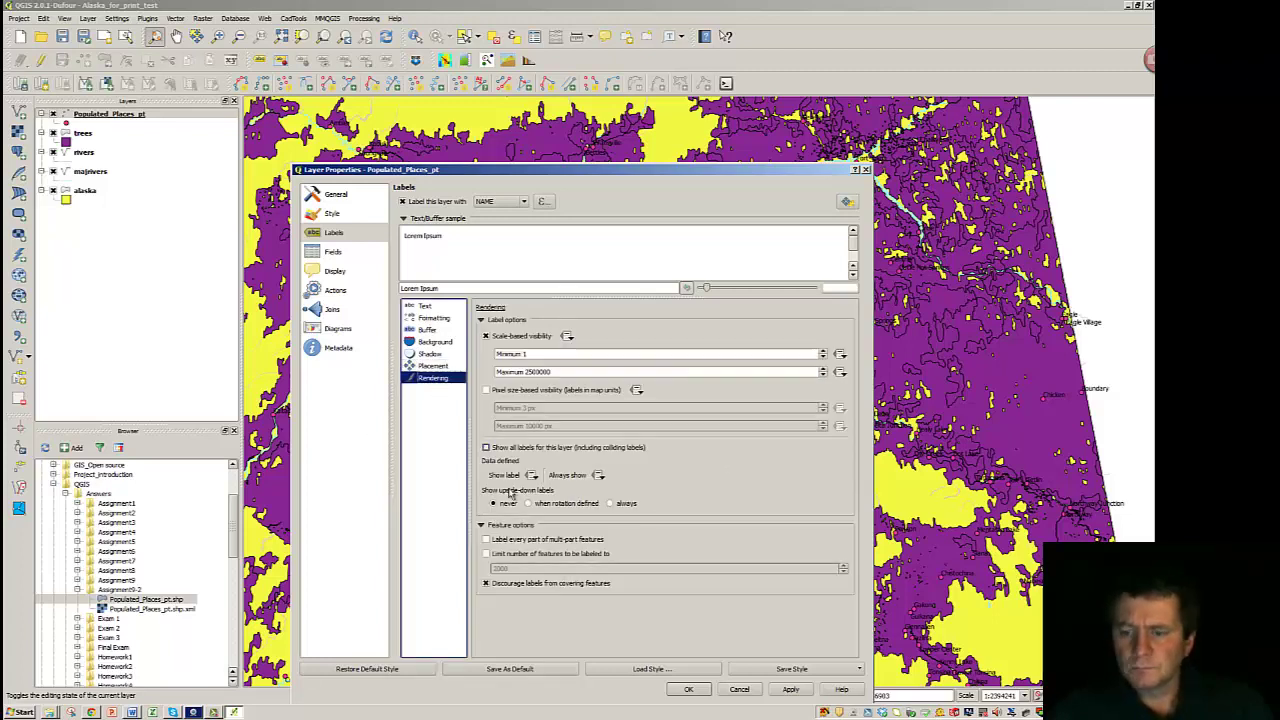
pyautogui.click(700, 689)
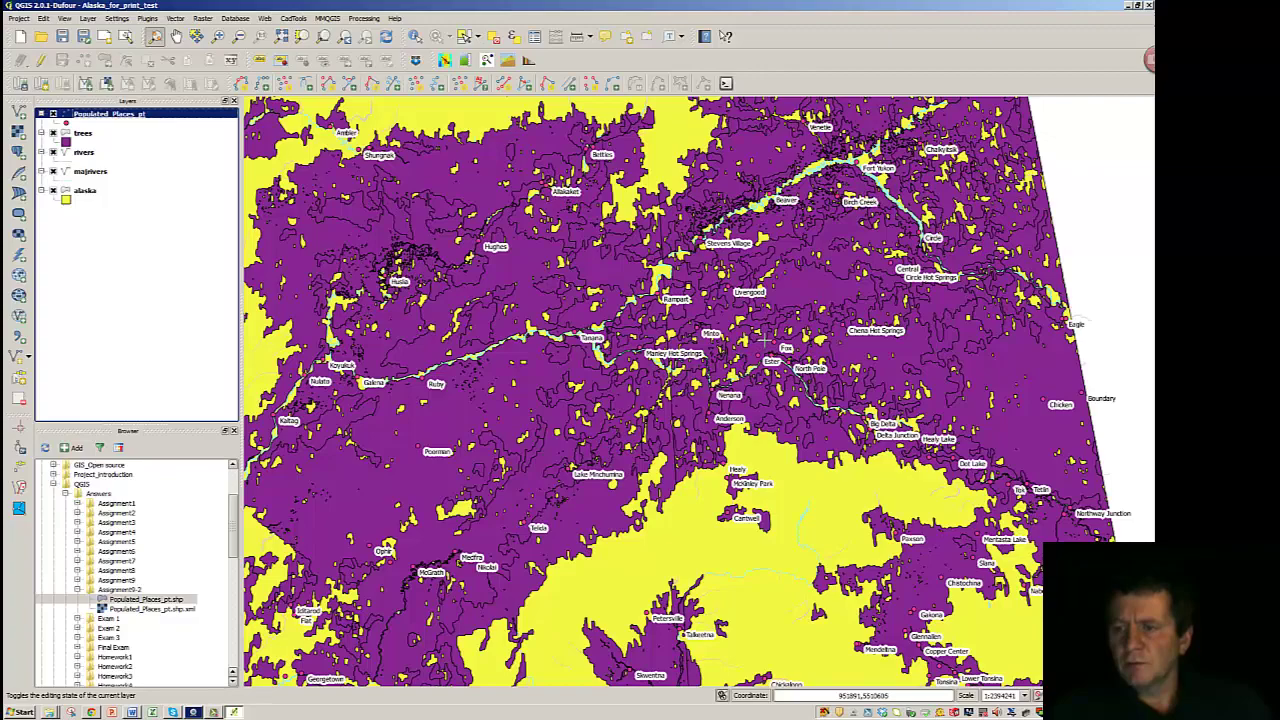
# Pan and zoom to Fairbanks so labels like Nenana and Big Delta show
pyautogui.moveTo(772, 328); pyautogui.dragTo(775, 455)
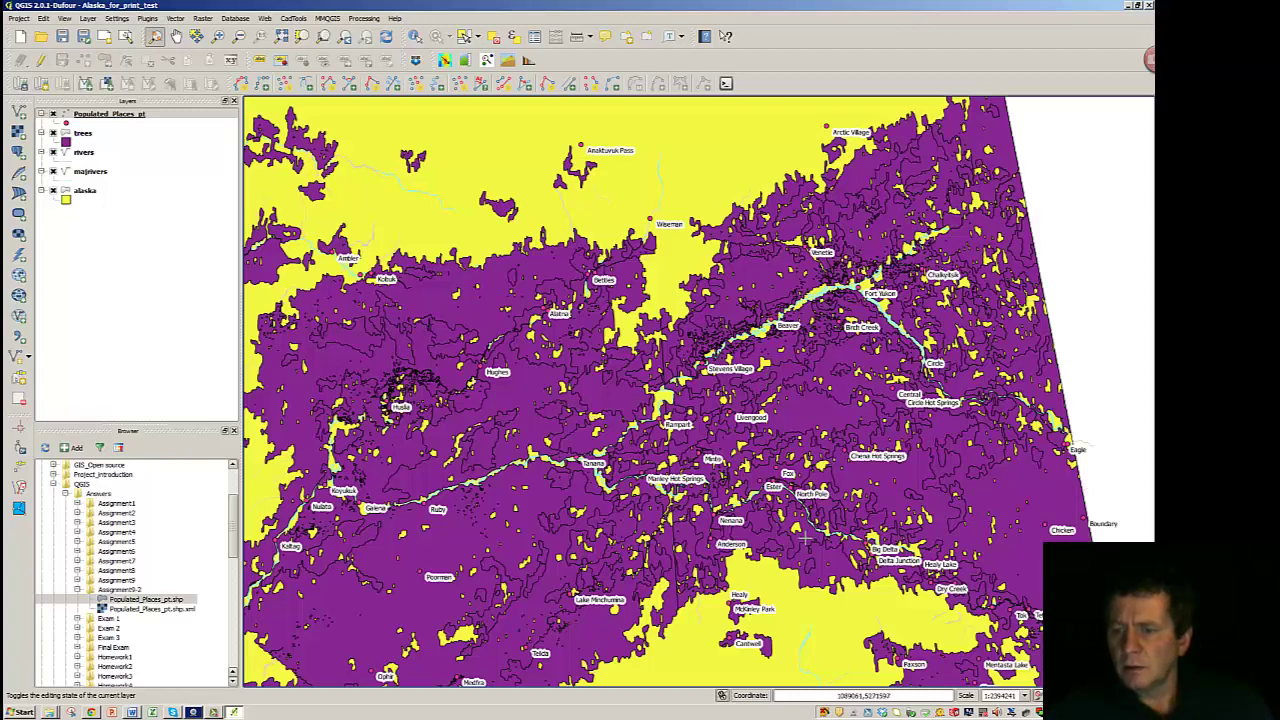
pyautogui.moveTo(810, 549); pyautogui.dragTo(691, 503)
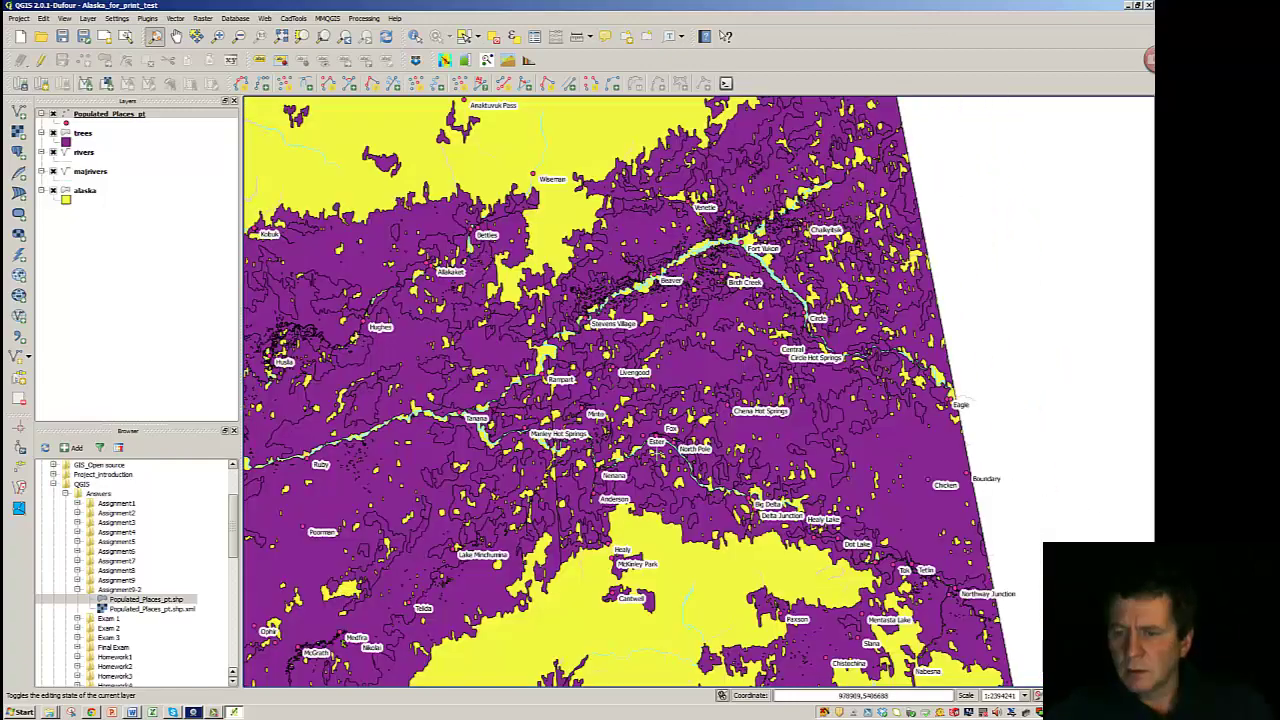
pyautogui.scroll(-1, 648, 455)
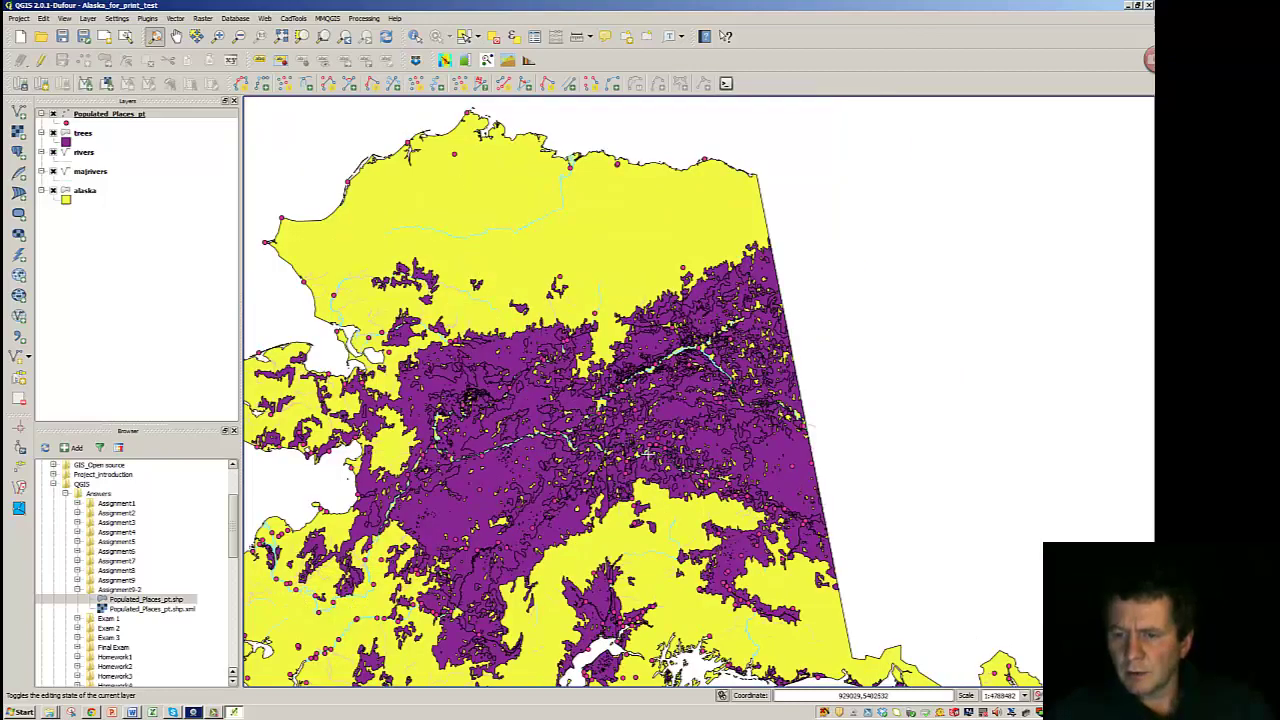
pyautogui.scroll(1, 648, 455)
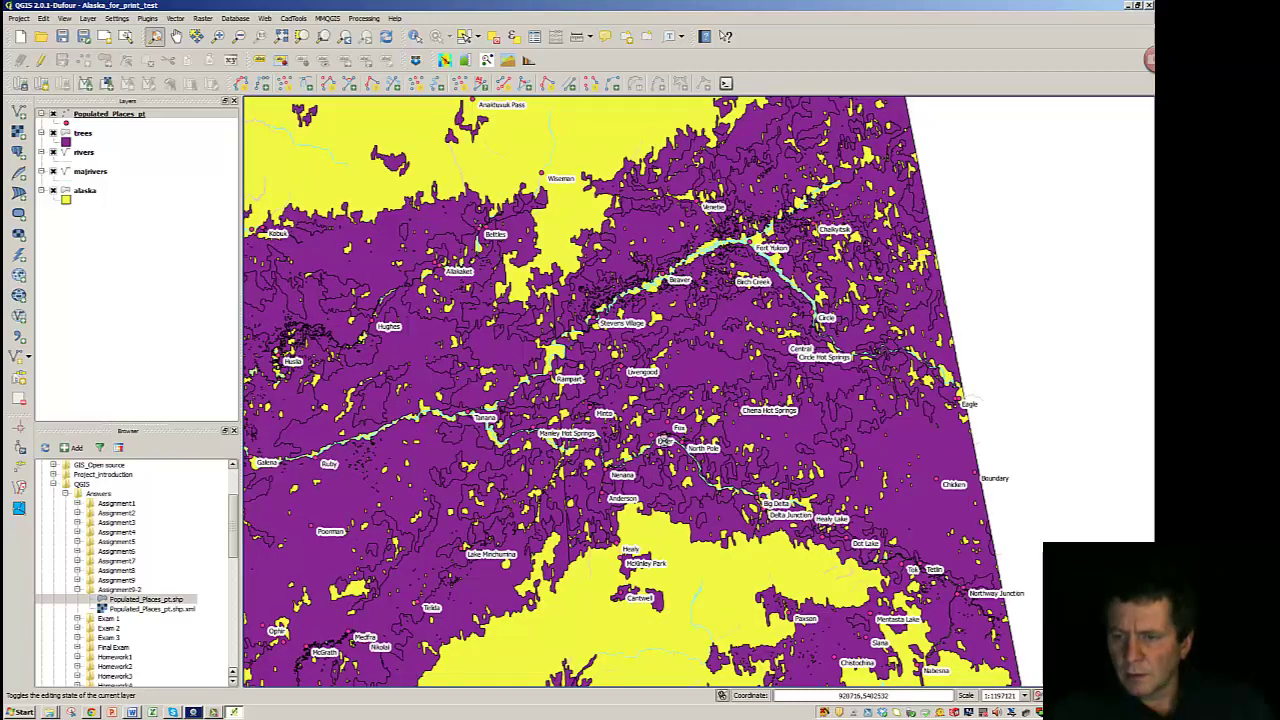
pyautogui.scroll(1, 668, 440)
pyautogui.moveTo(673, 440); pyautogui.dragTo(680, 367)
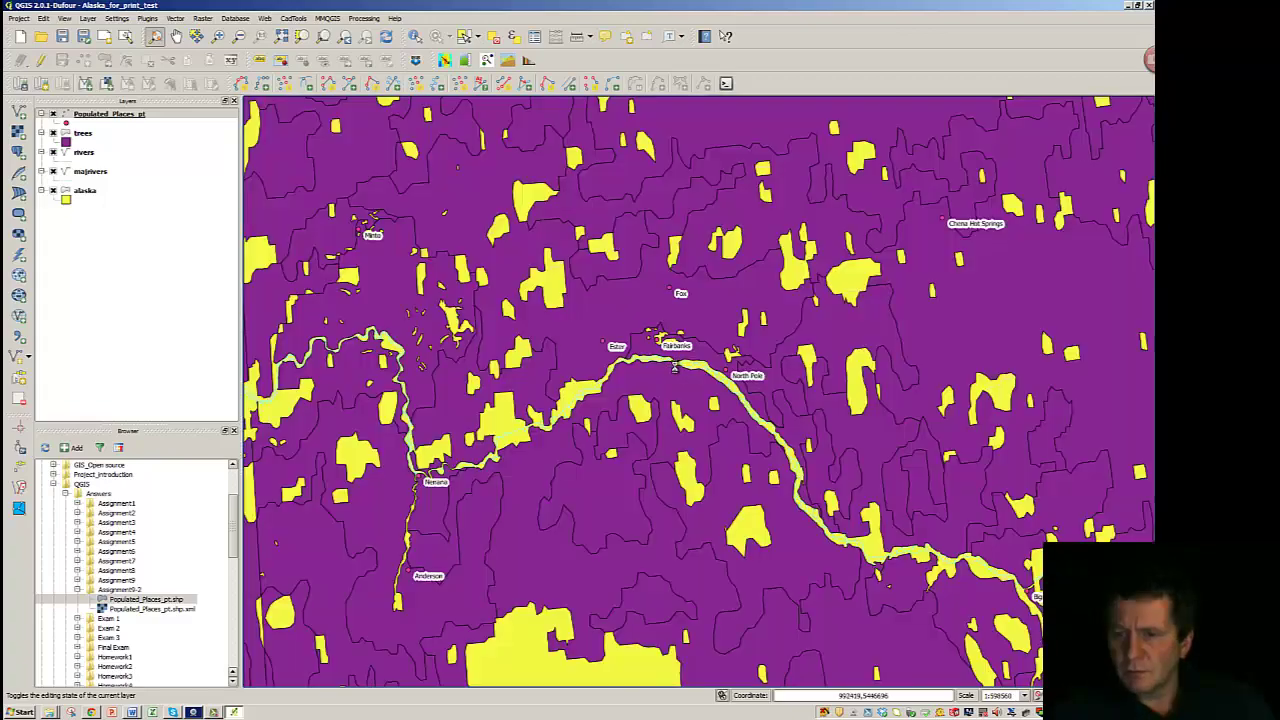
pyautogui.scroll(-1, 672, 366)
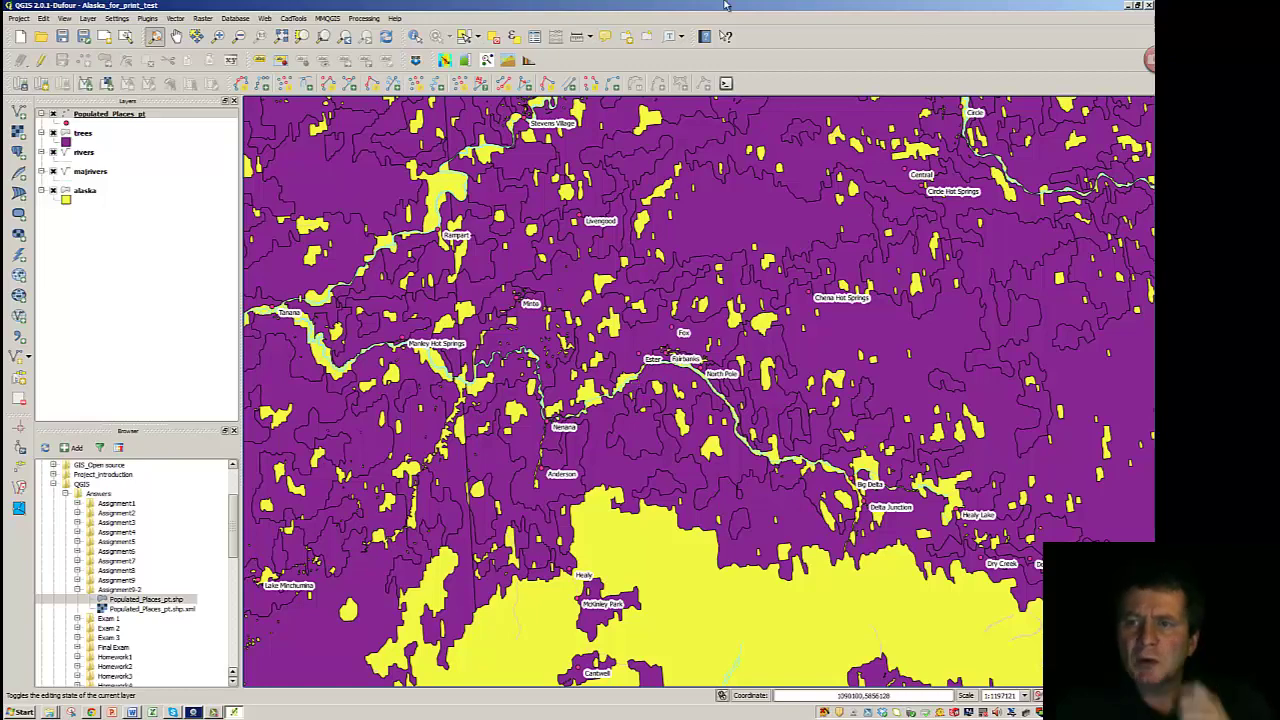
# Save the current view as a bookmark named 'Fairbanks', then zoom back out to all of Alaska
pyautogui.click(636, 36)
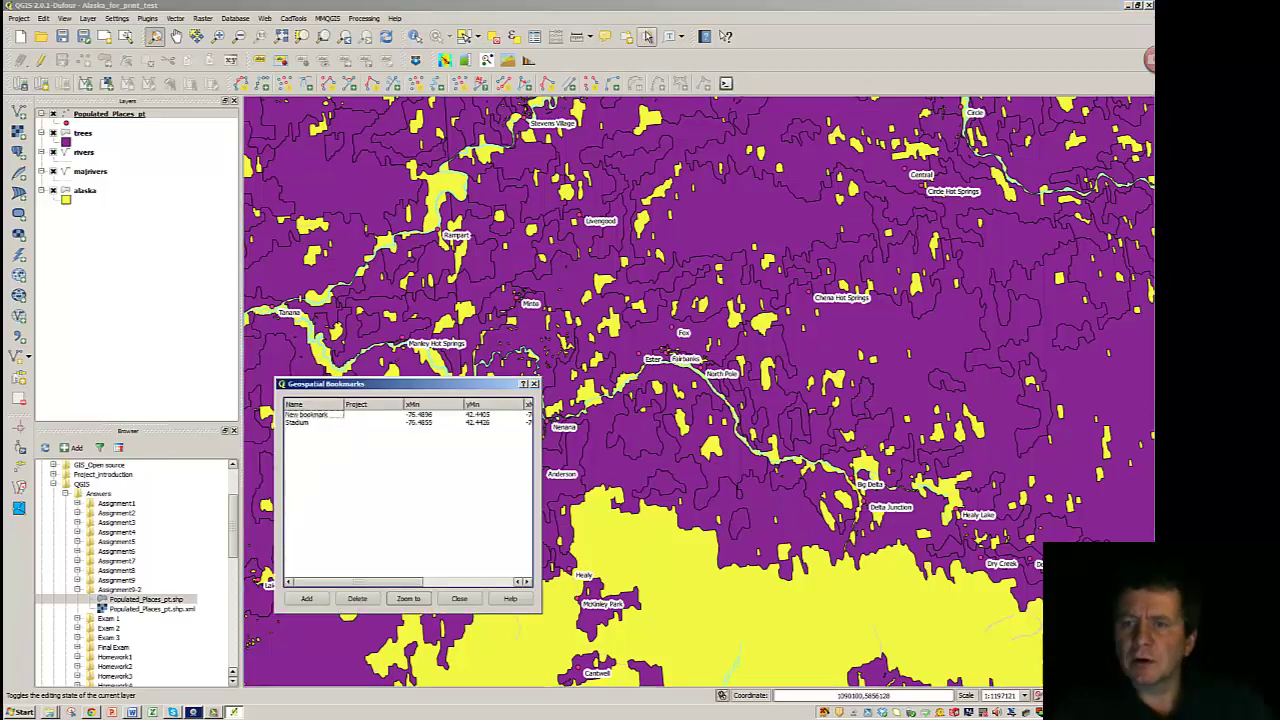
pyautogui.click(310, 415)
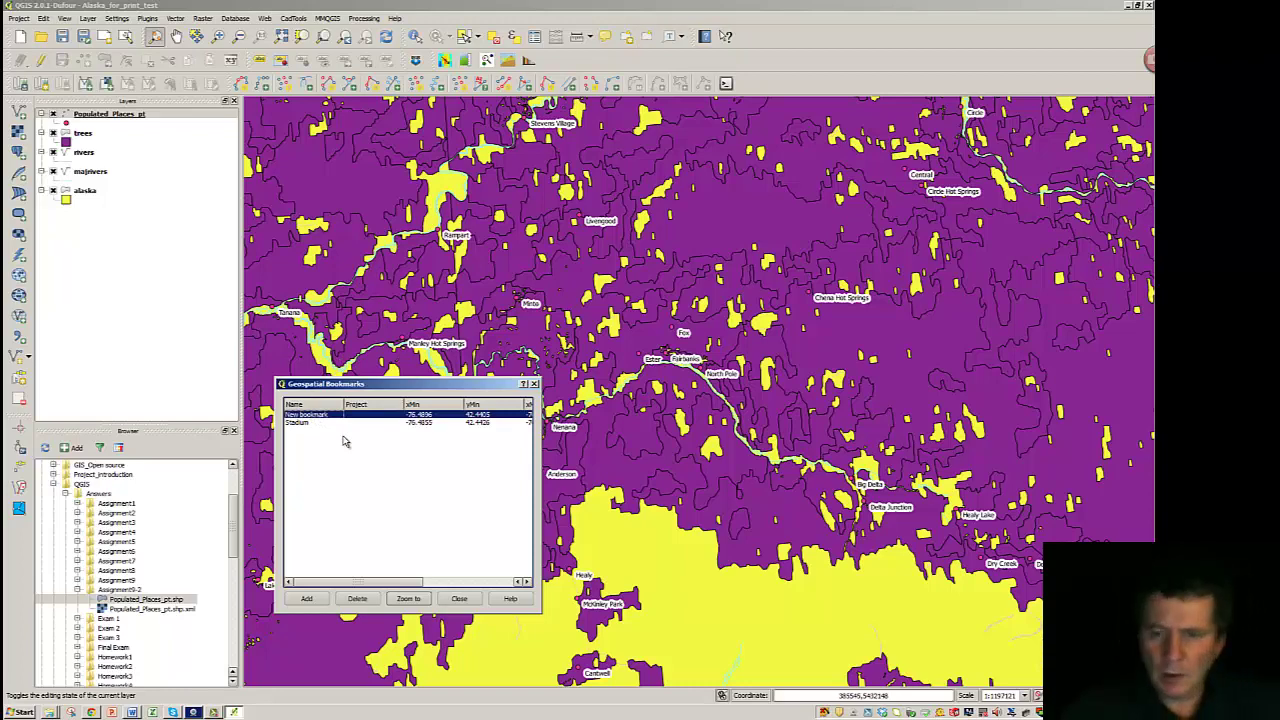
pyautogui.click(307, 599)
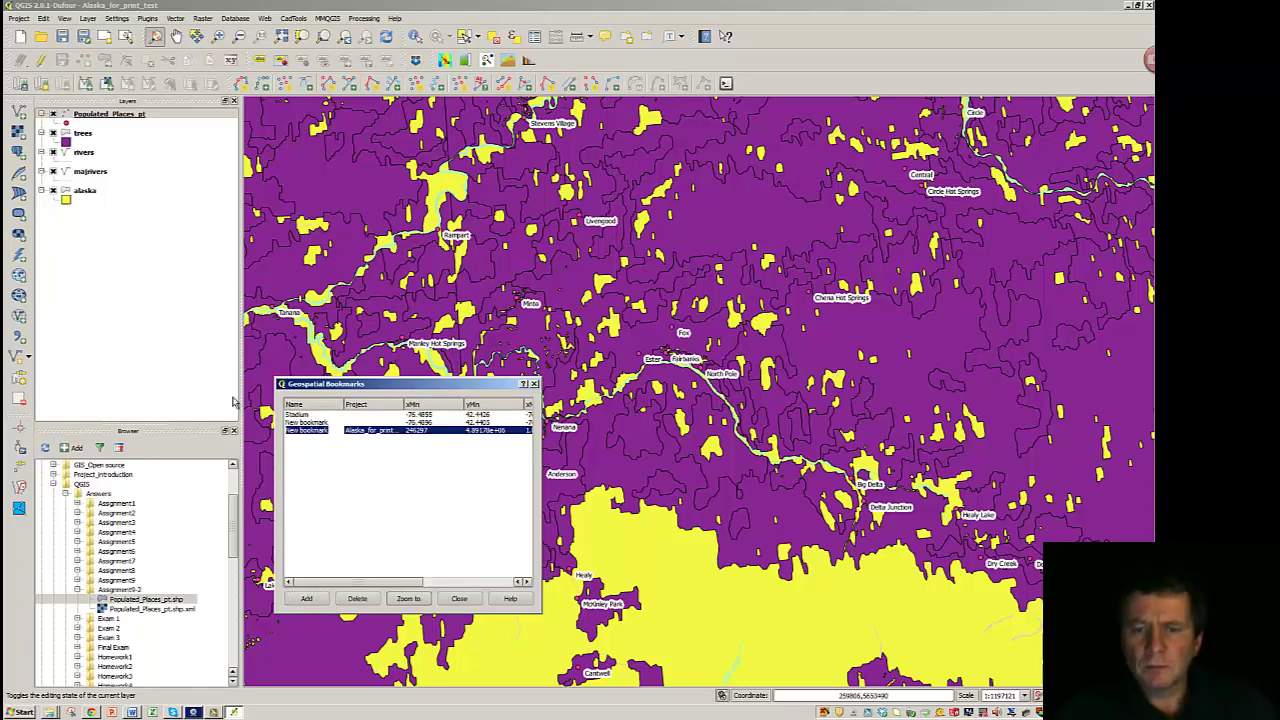
pyautogui.doubleClick(304, 431)
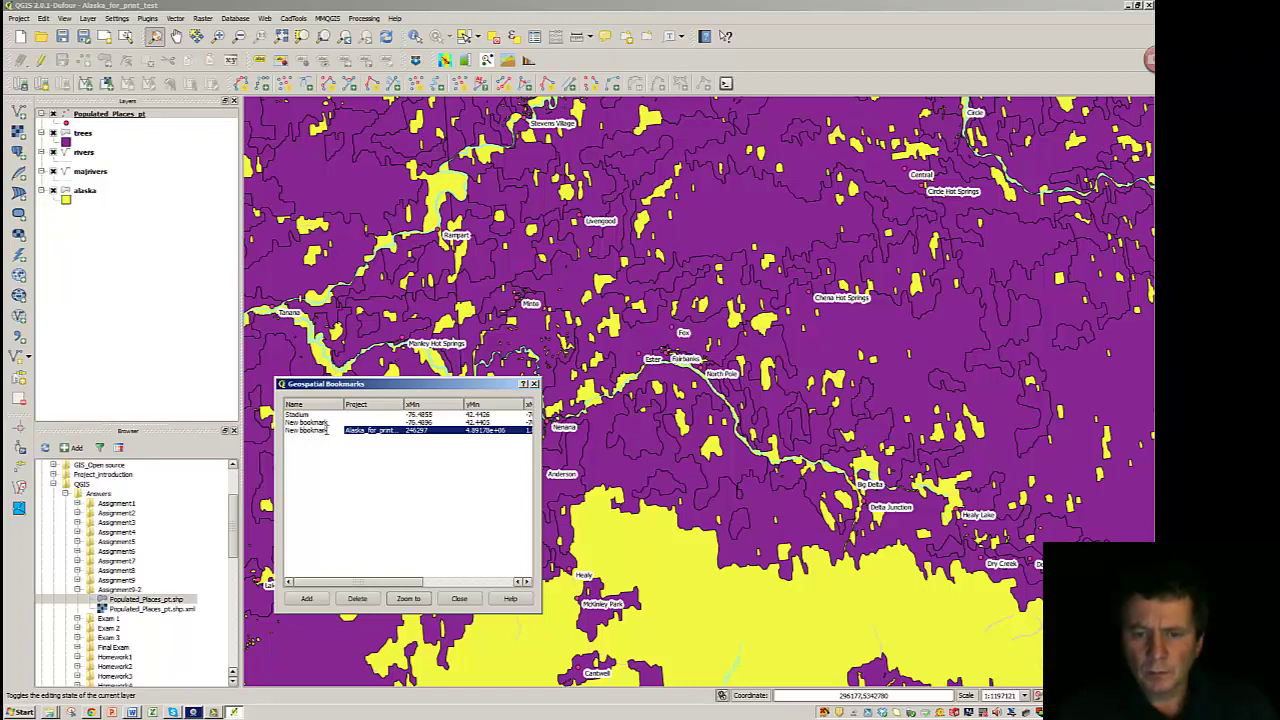
pyautogui.write('F')
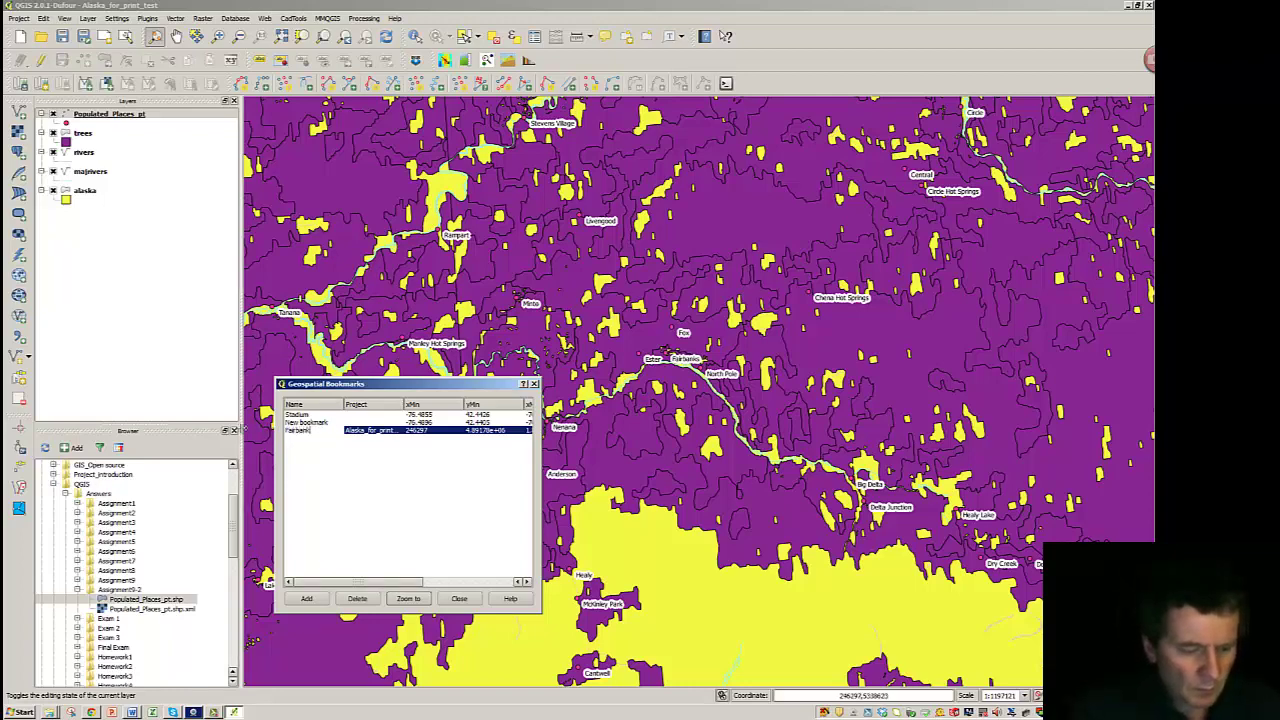
pyautogui.write('airbanks')
pyautogui.click(469, 543)
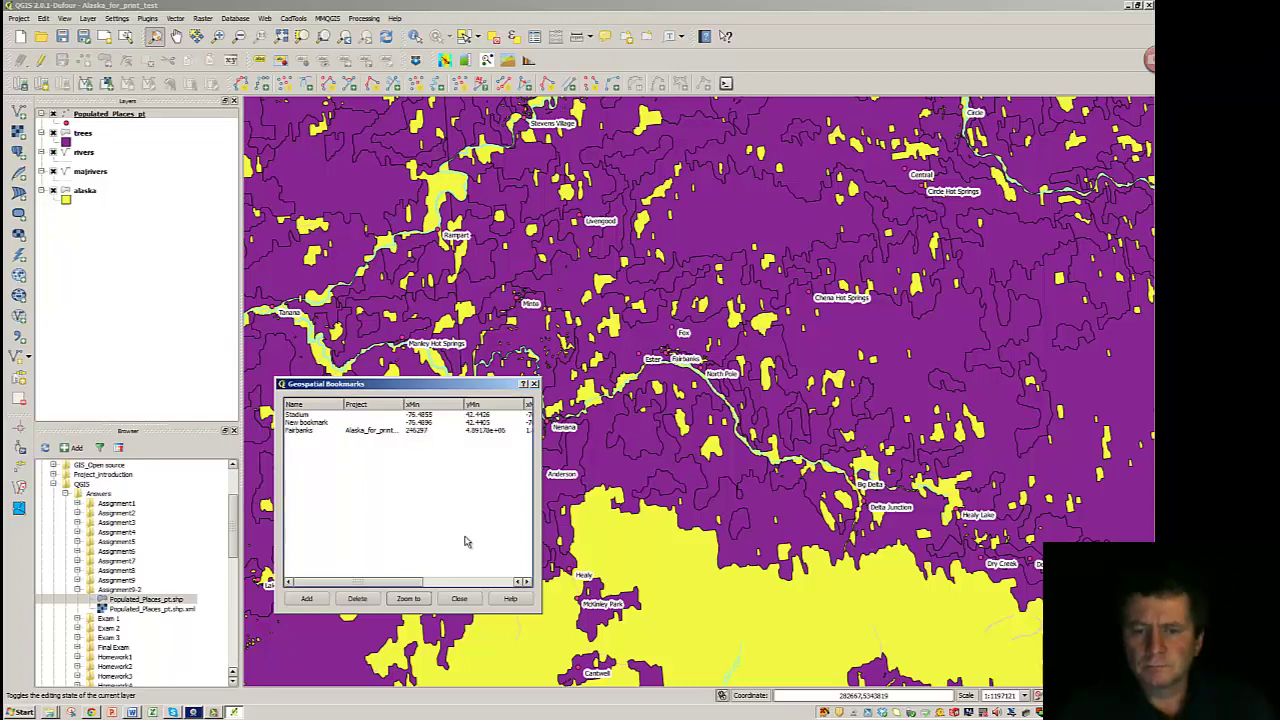
pyautogui.click(459, 598)
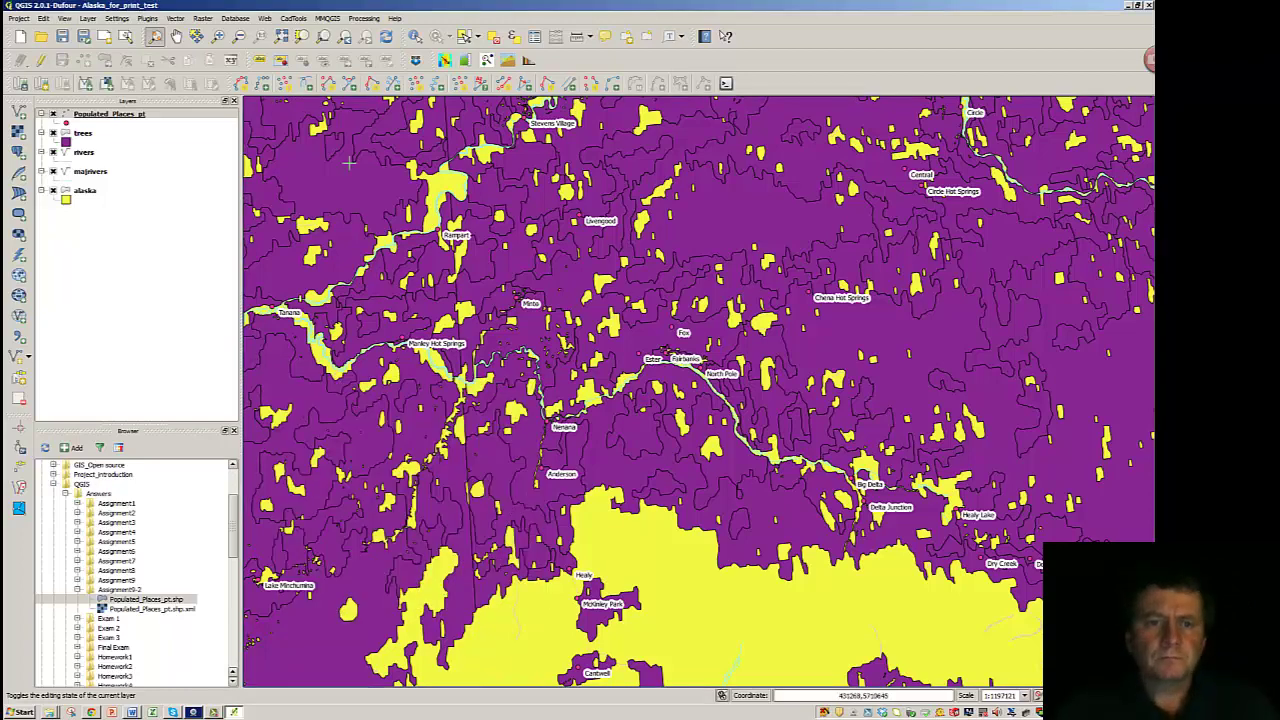
pyautogui.click(281, 36)
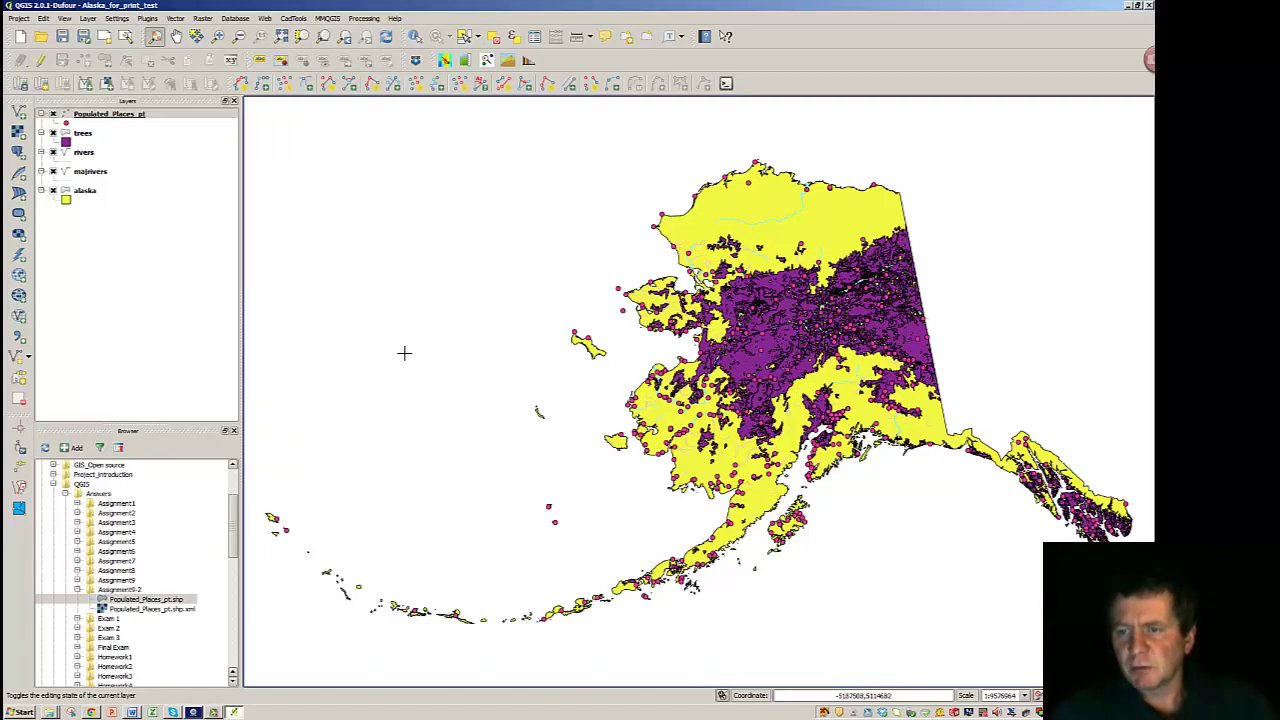
# Open the Populated_Places_pt layer properties on the Style page
pyautogui.rightClick(96, 118)
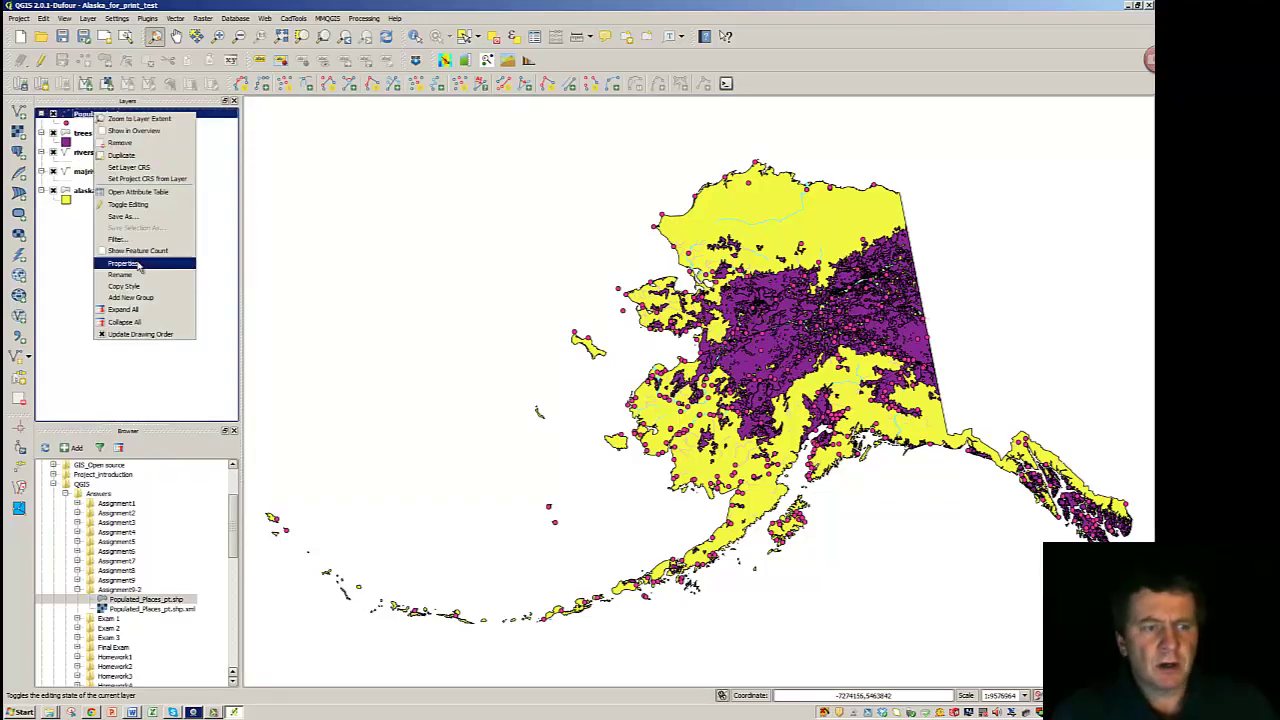
pyautogui.click(124, 263)
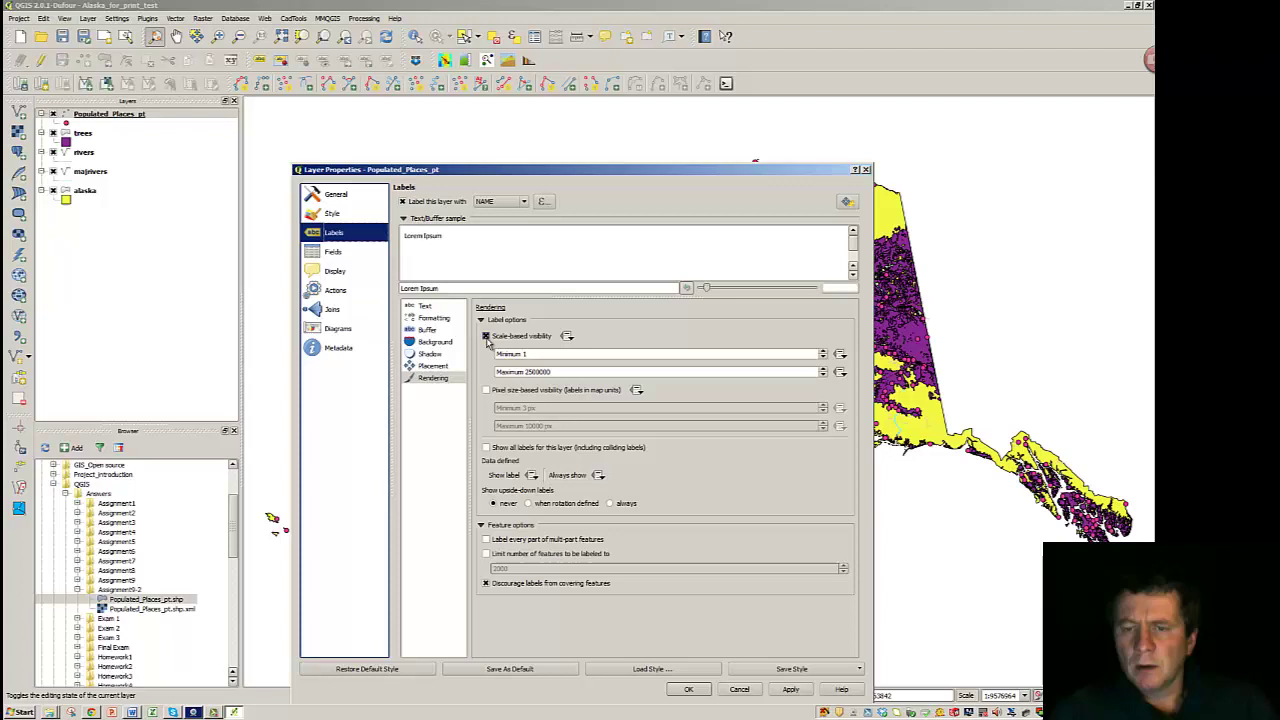
pyautogui.click(324, 216)
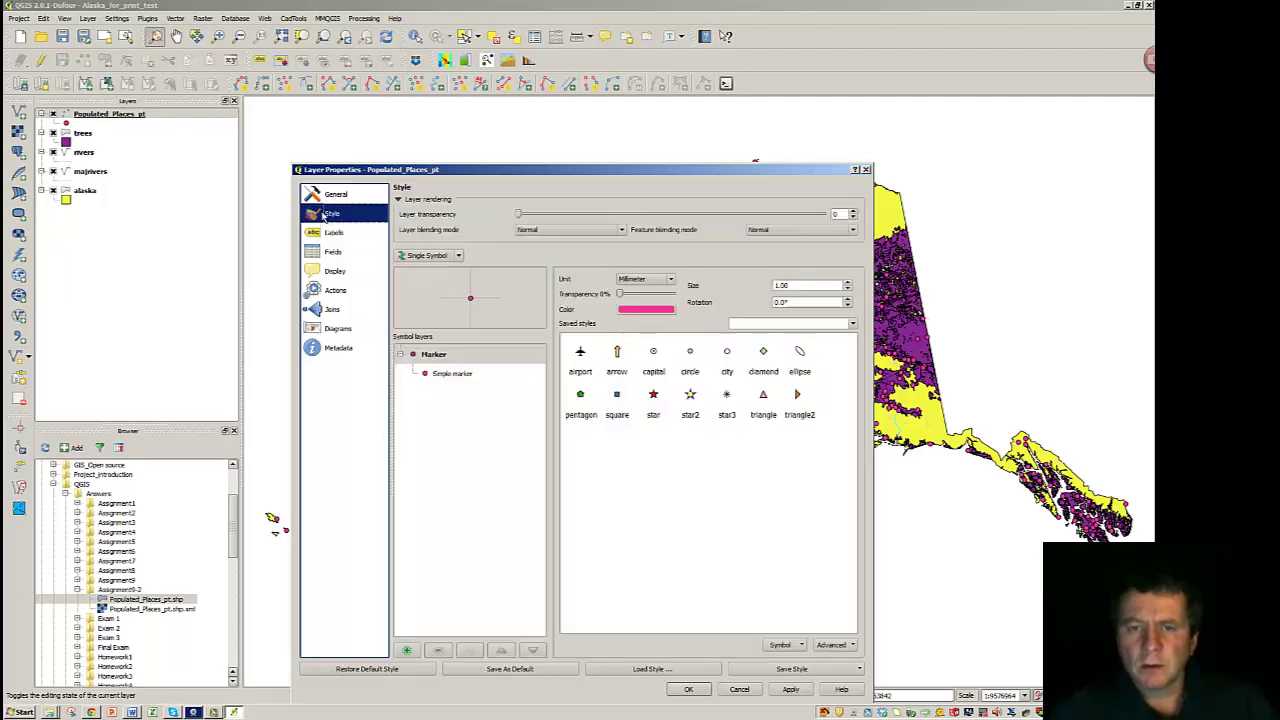
# Switch the places layer to a rule-based style with a rule limited to 1:1,000–1:2,500,000
pyautogui.click(456, 256)
pyautogui.click(421, 296)
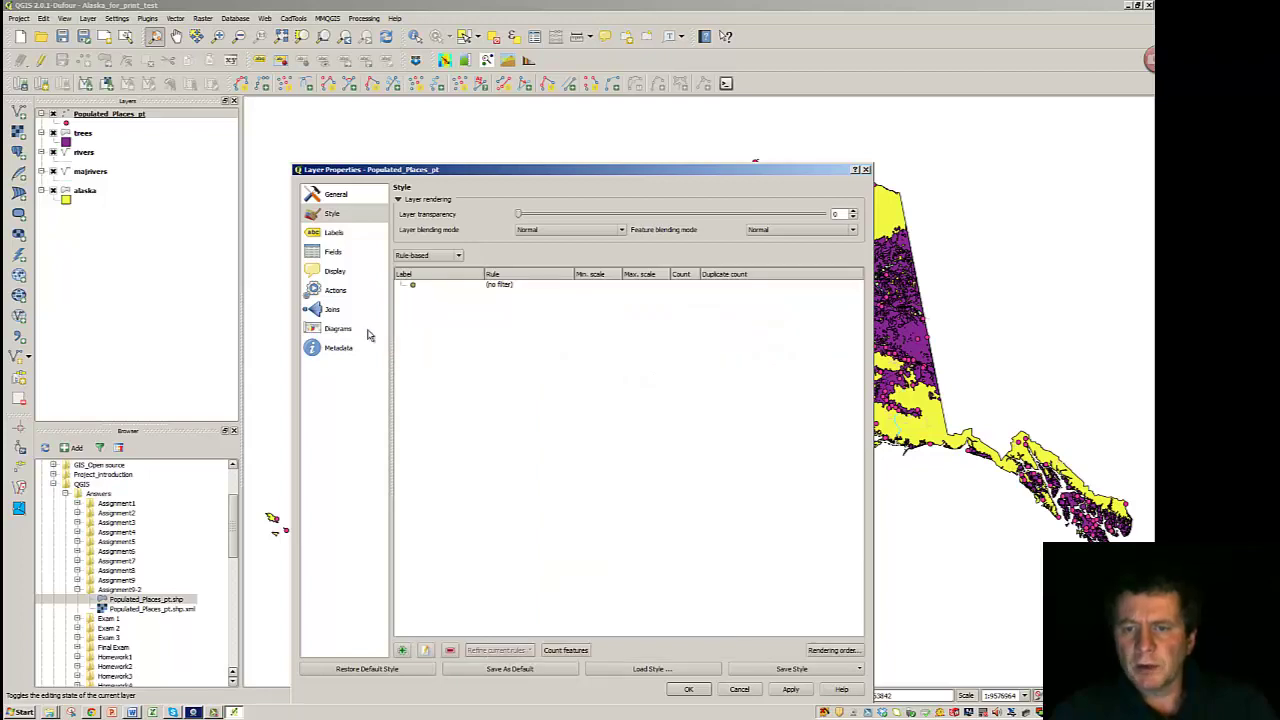
pyautogui.click(423, 288)
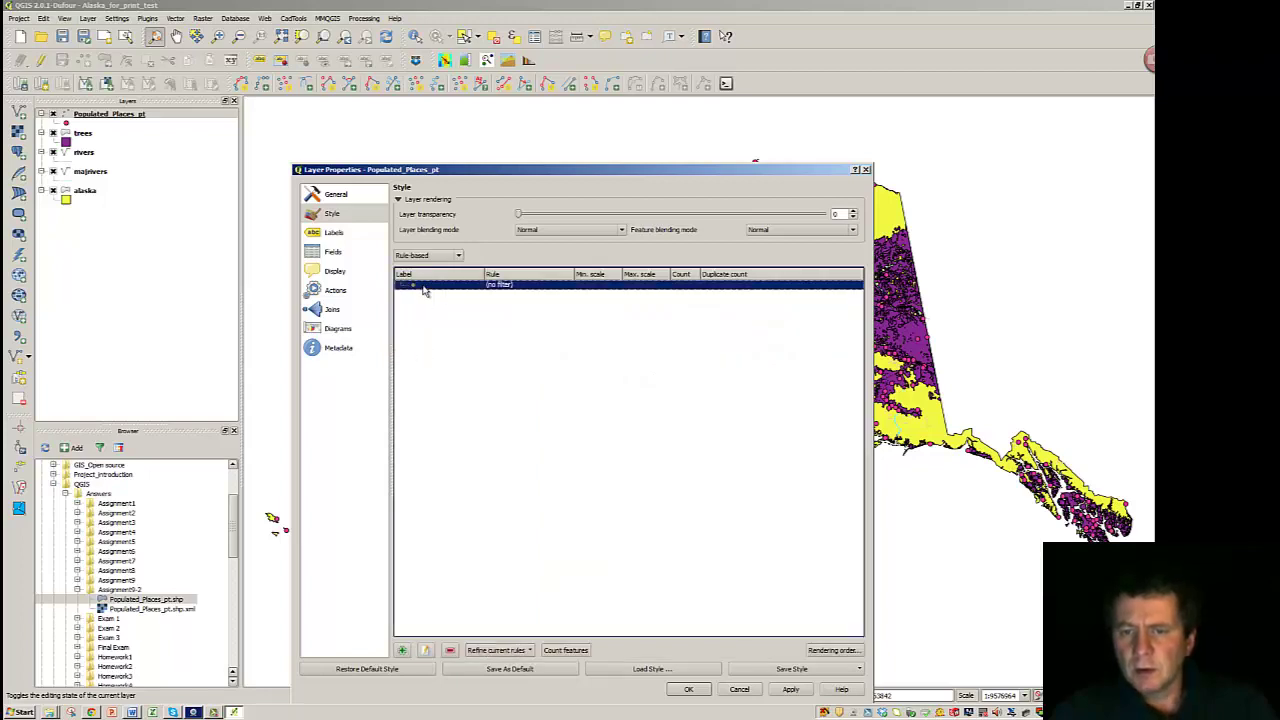
pyautogui.click(401, 651)
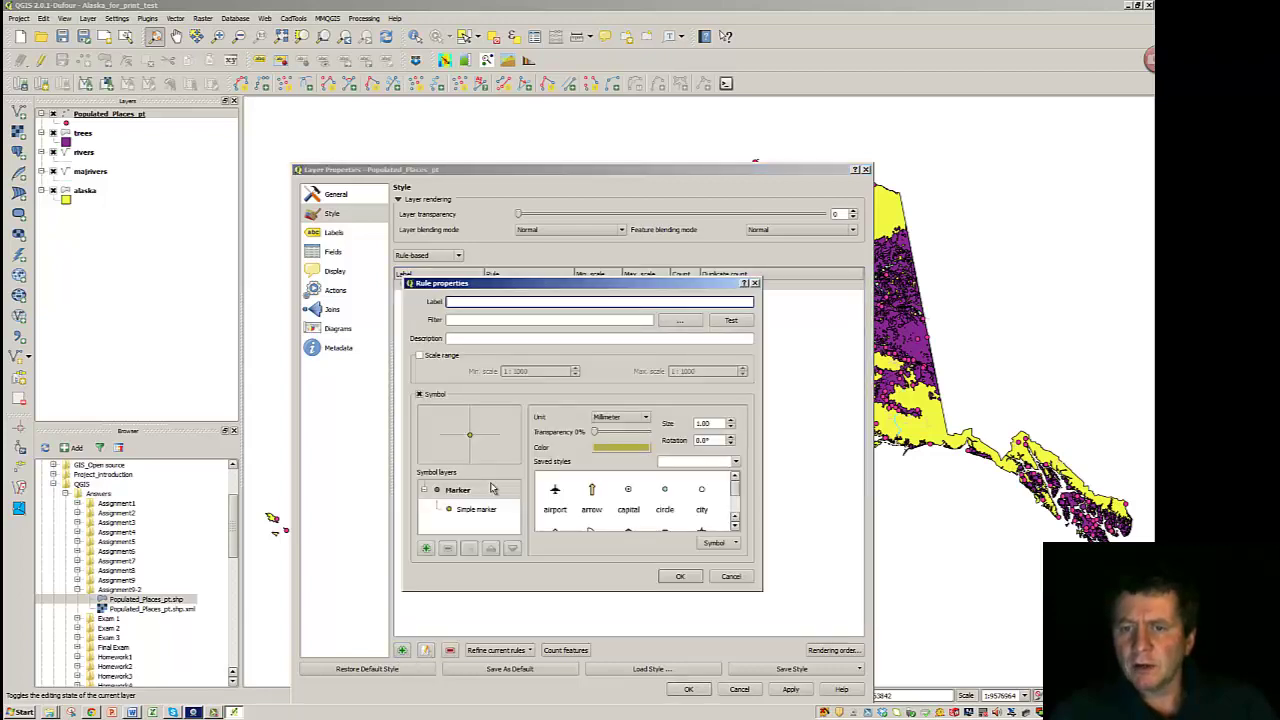
pyautogui.click(420, 356)
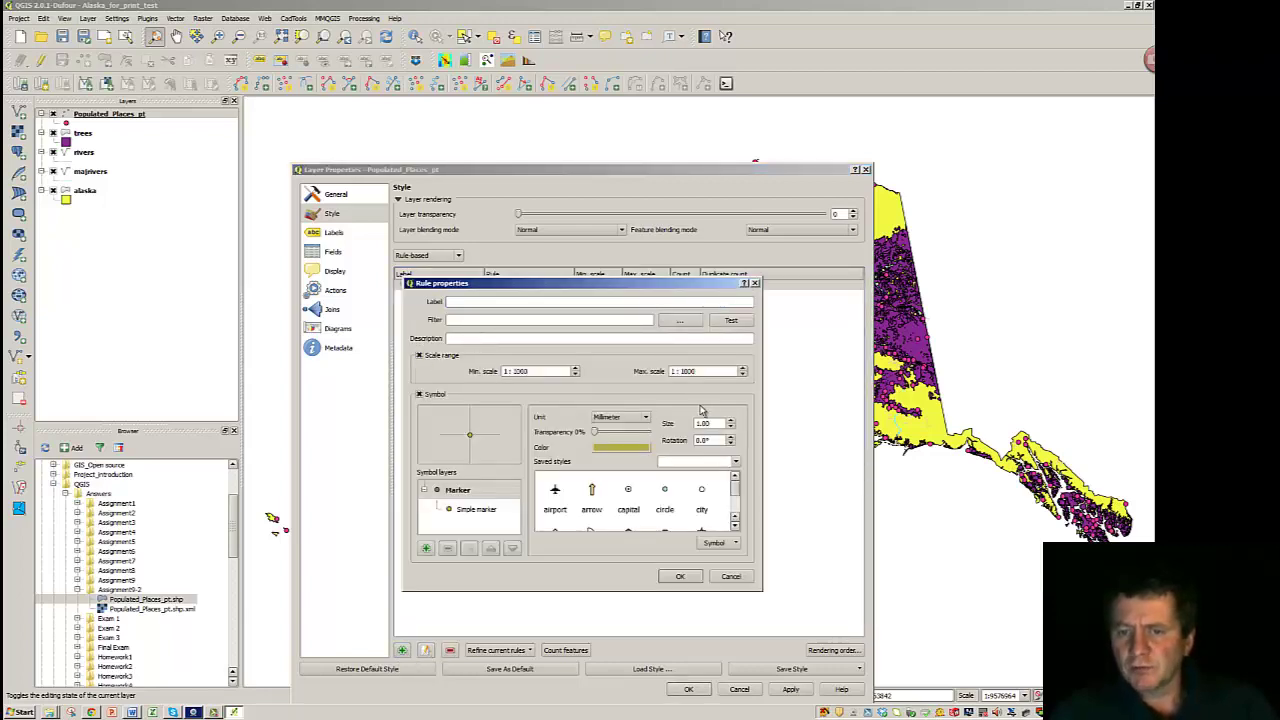
pyautogui.moveTo(700, 372); pyautogui.dragTo(655, 370)
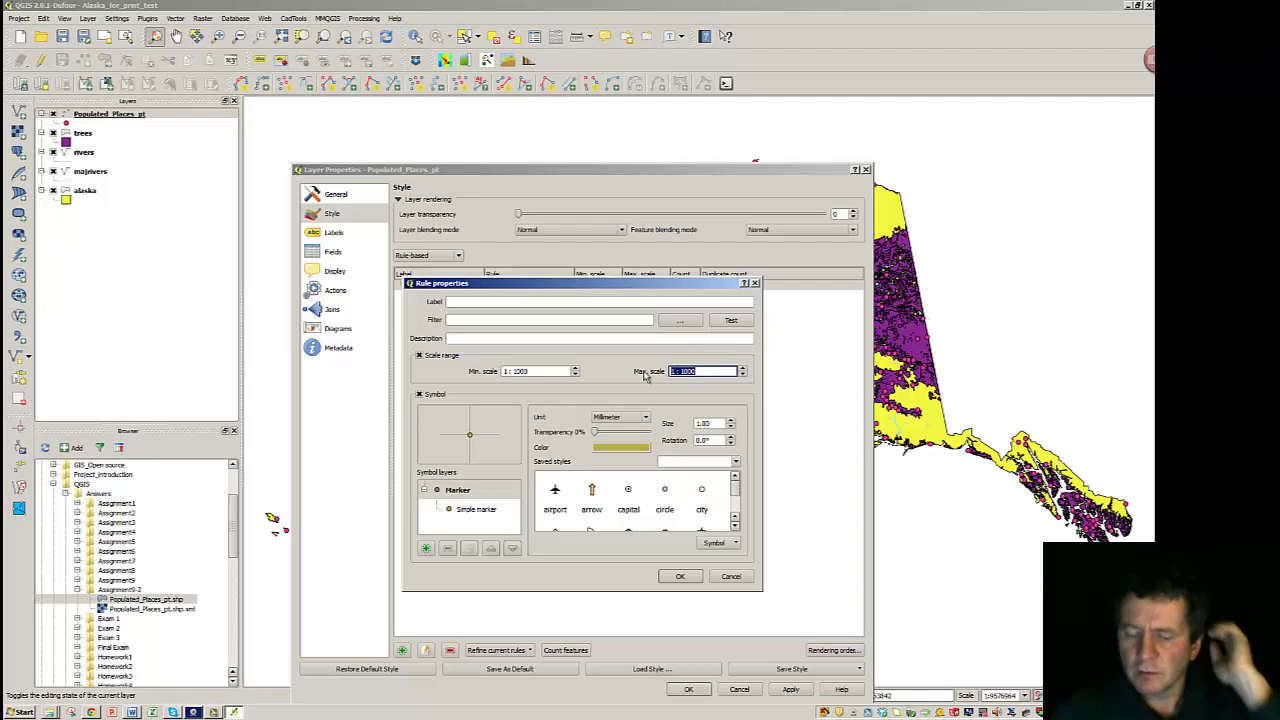
pyautogui.write('250000')
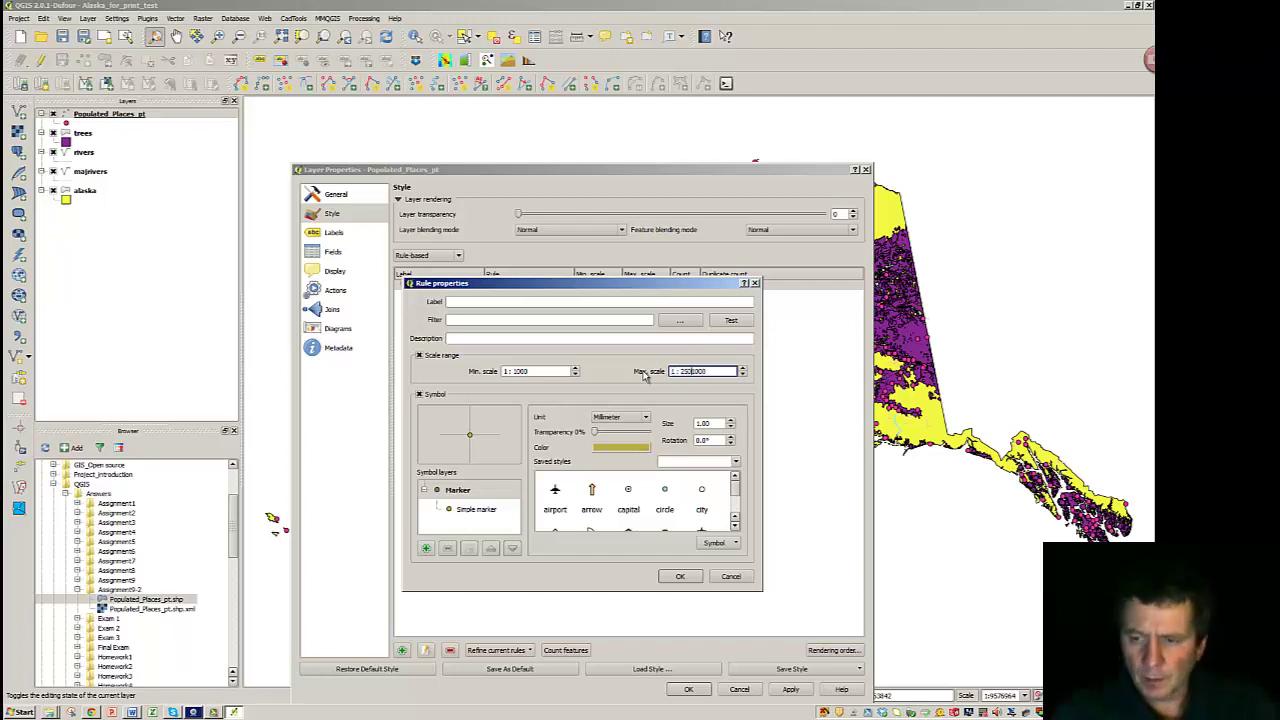
pyautogui.press('BackSpace')
pyautogui.press('BackSpace')
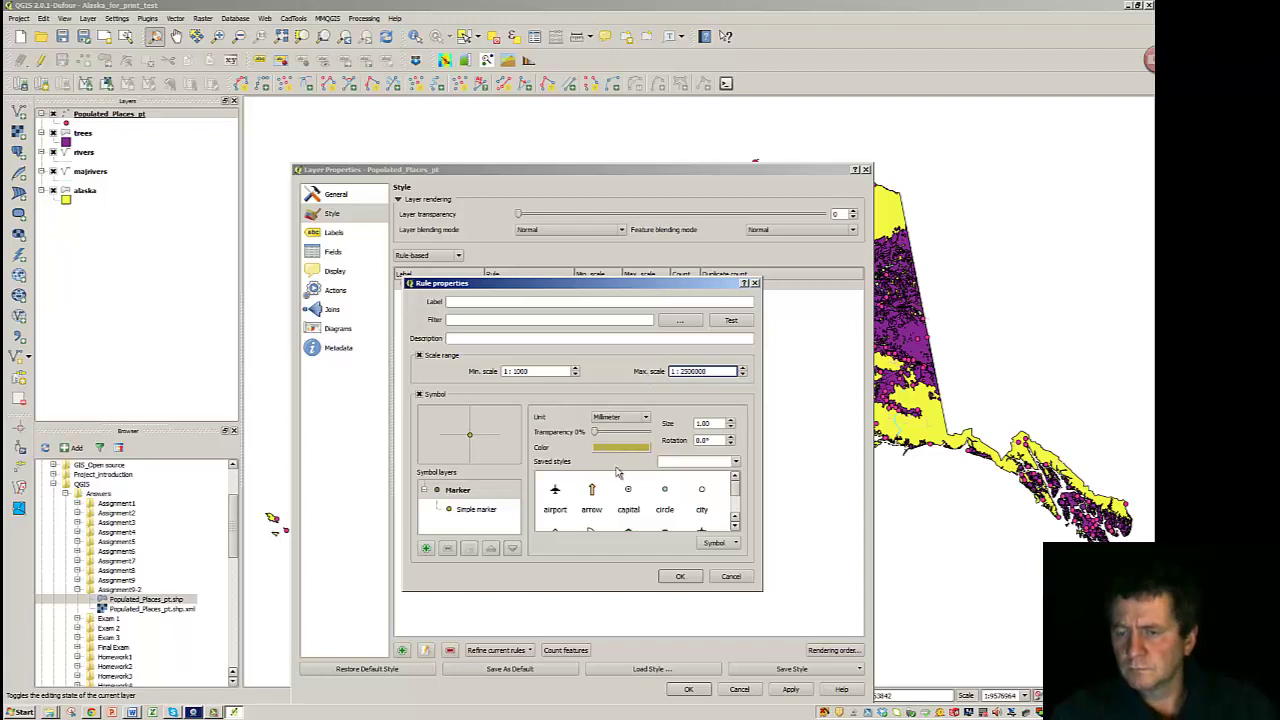
pyautogui.click(680, 577)
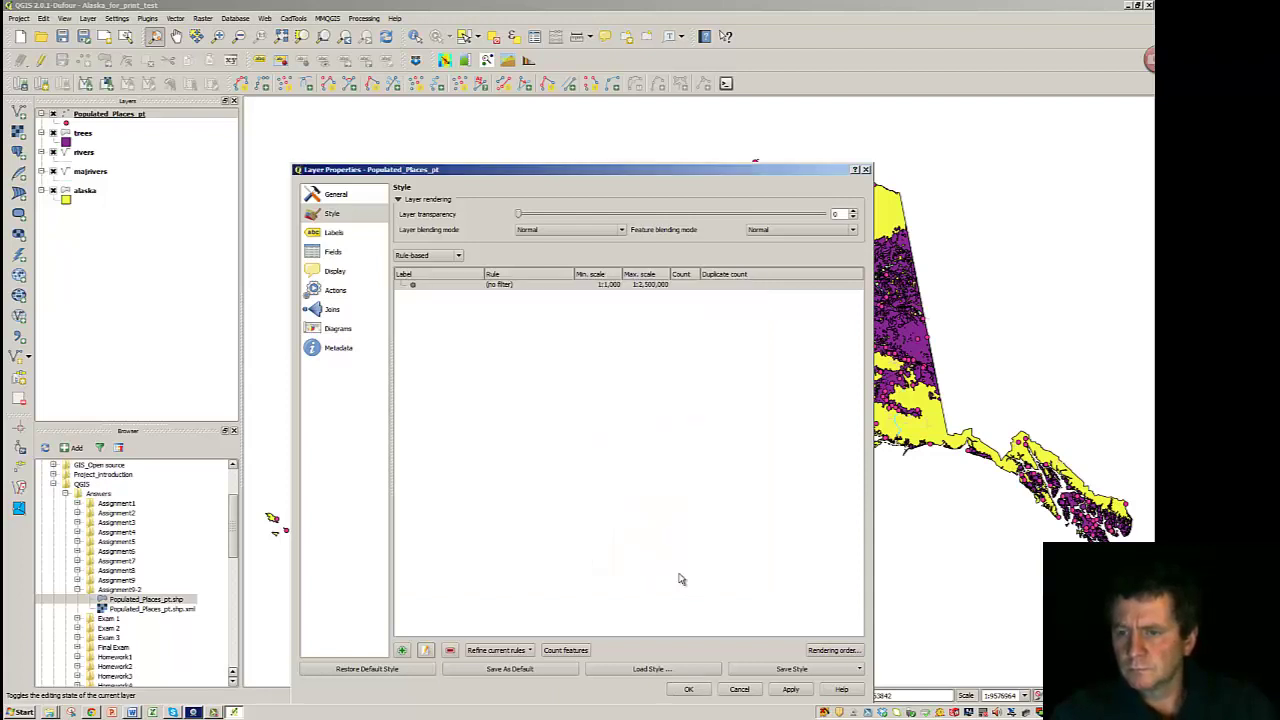
pyautogui.click(689, 690)
pyautogui.click(690, 690)
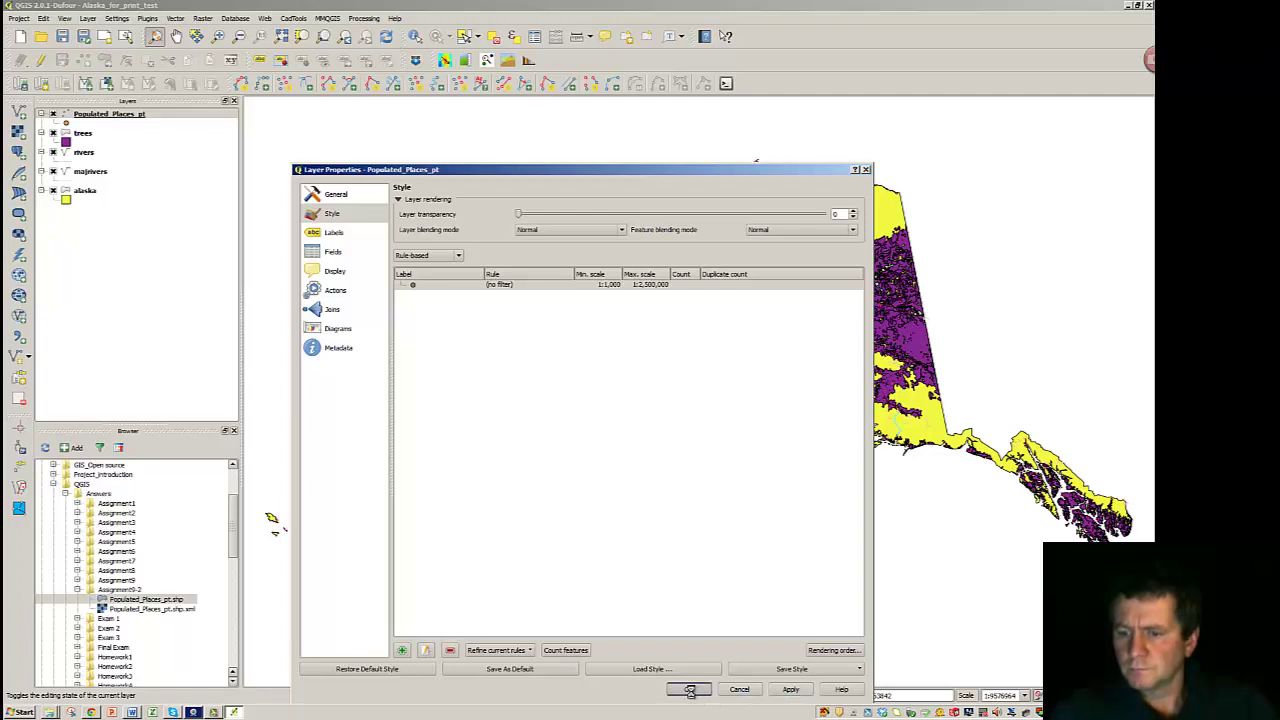